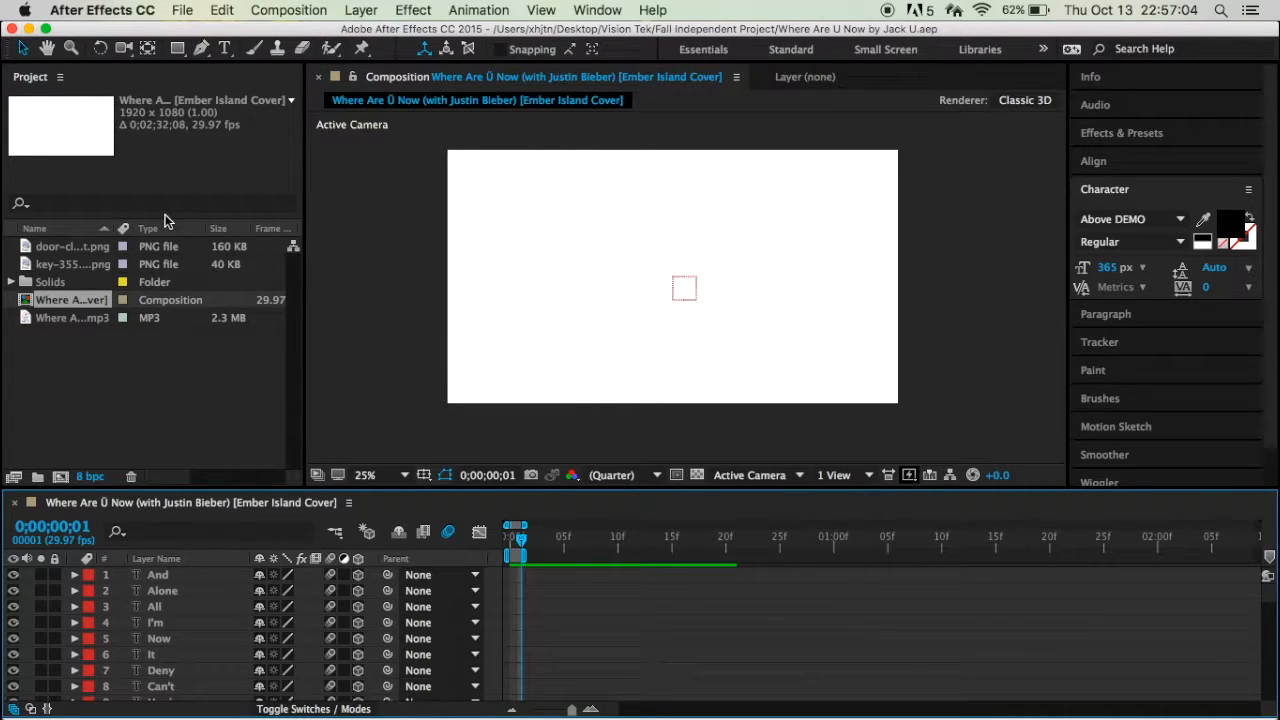
# Create a new, empty project.
pyautogui.click(182, 12)
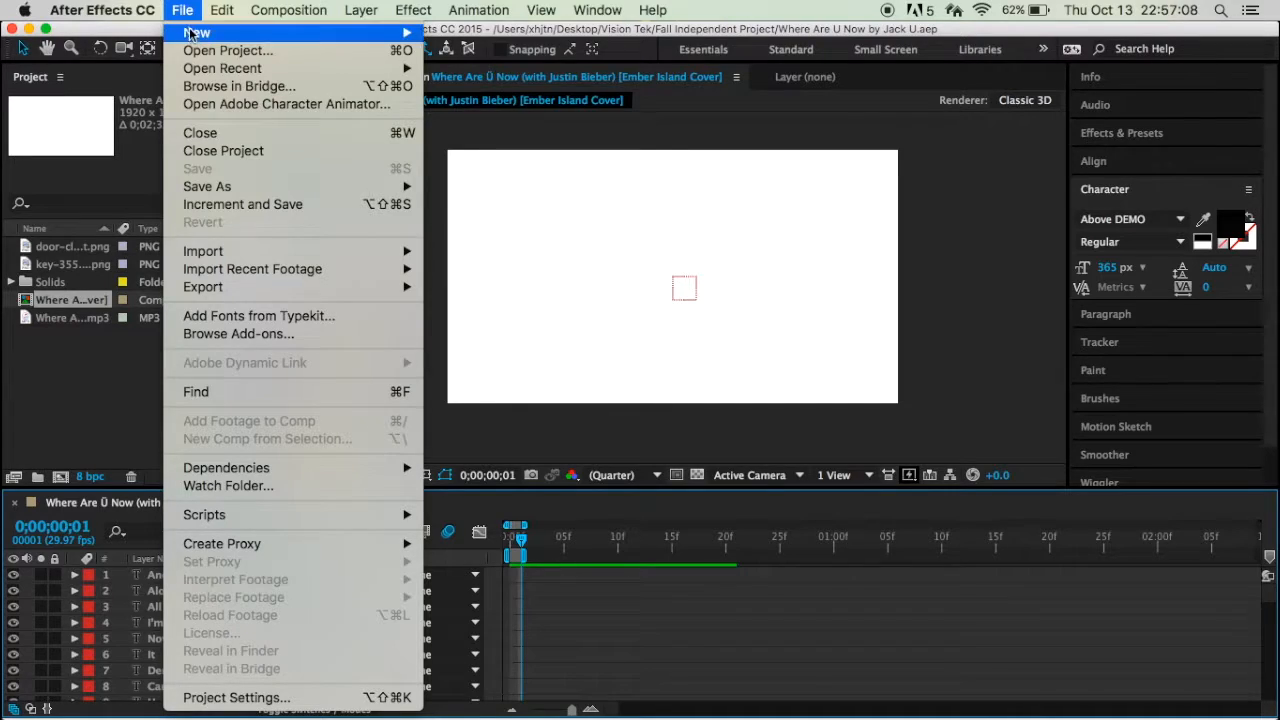
pyautogui.moveTo(205, 33)
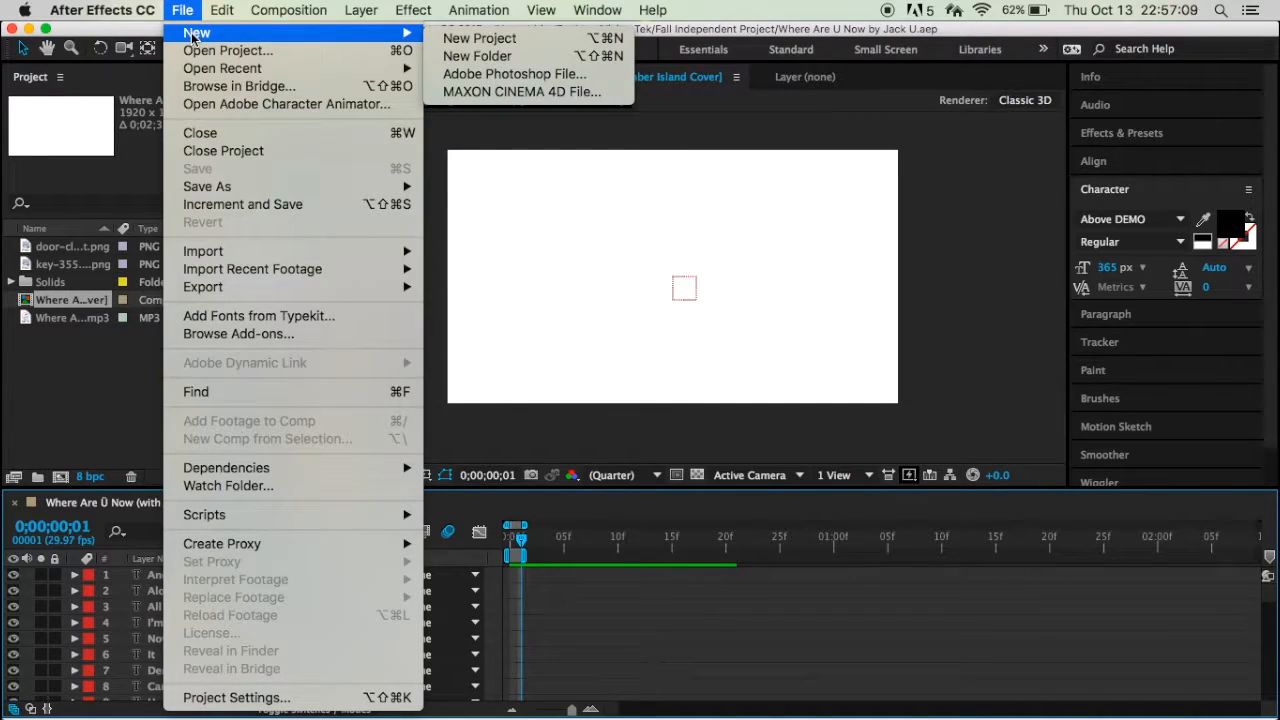
pyautogui.click(475, 39)
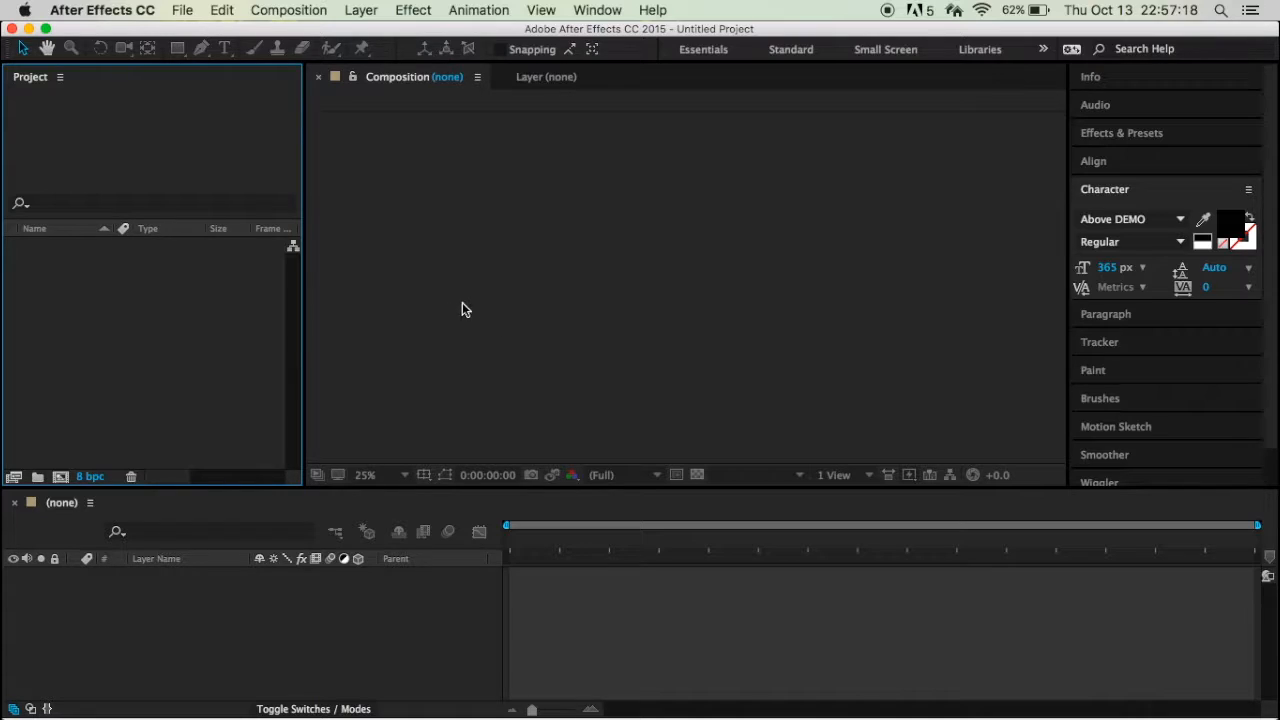
# Create a composition named Comp 101 with the HDTV 1080 29.97 preset and a white background.
pyautogui.click(61, 478)
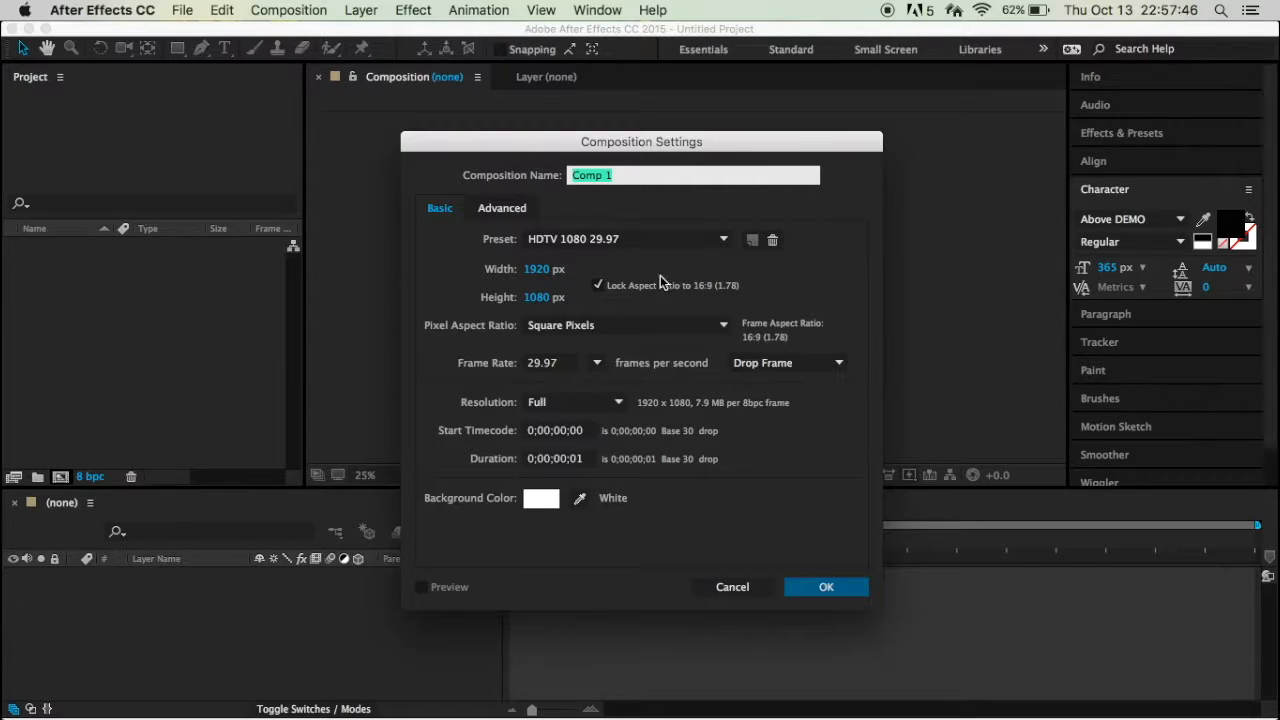
pyautogui.click(624, 175)
pyautogui.write('01')
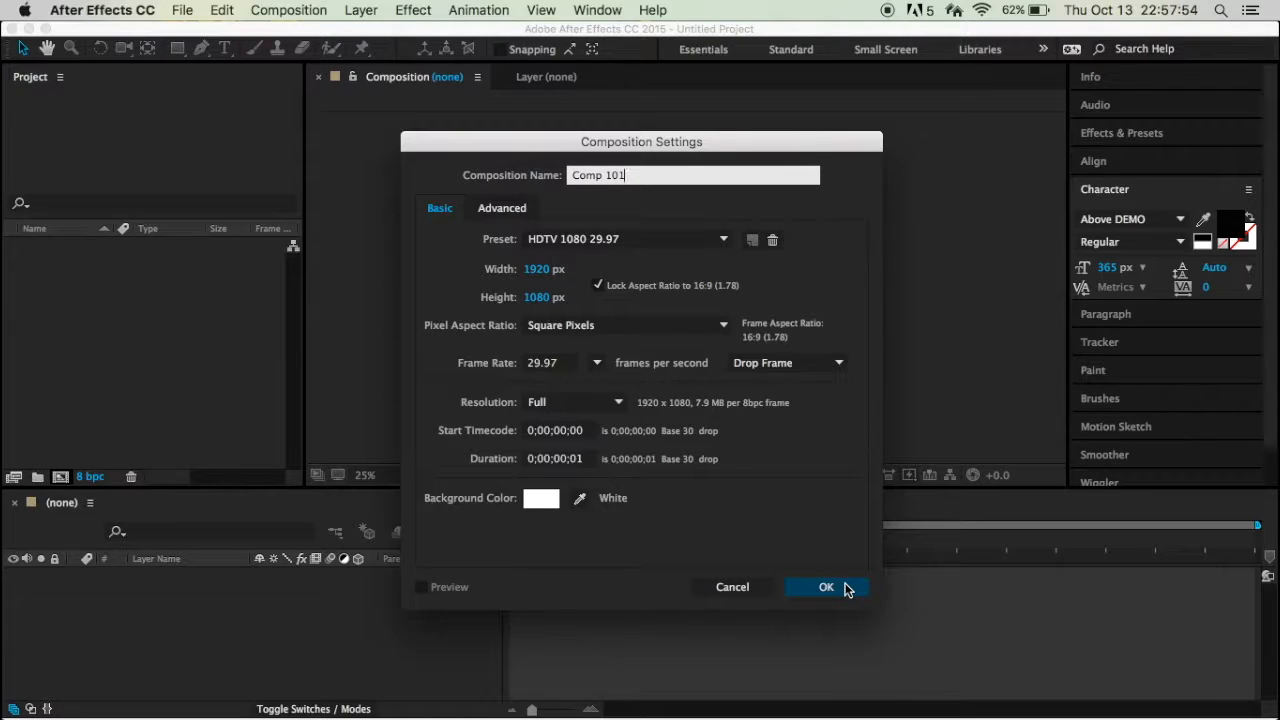
pyautogui.click(847, 590)
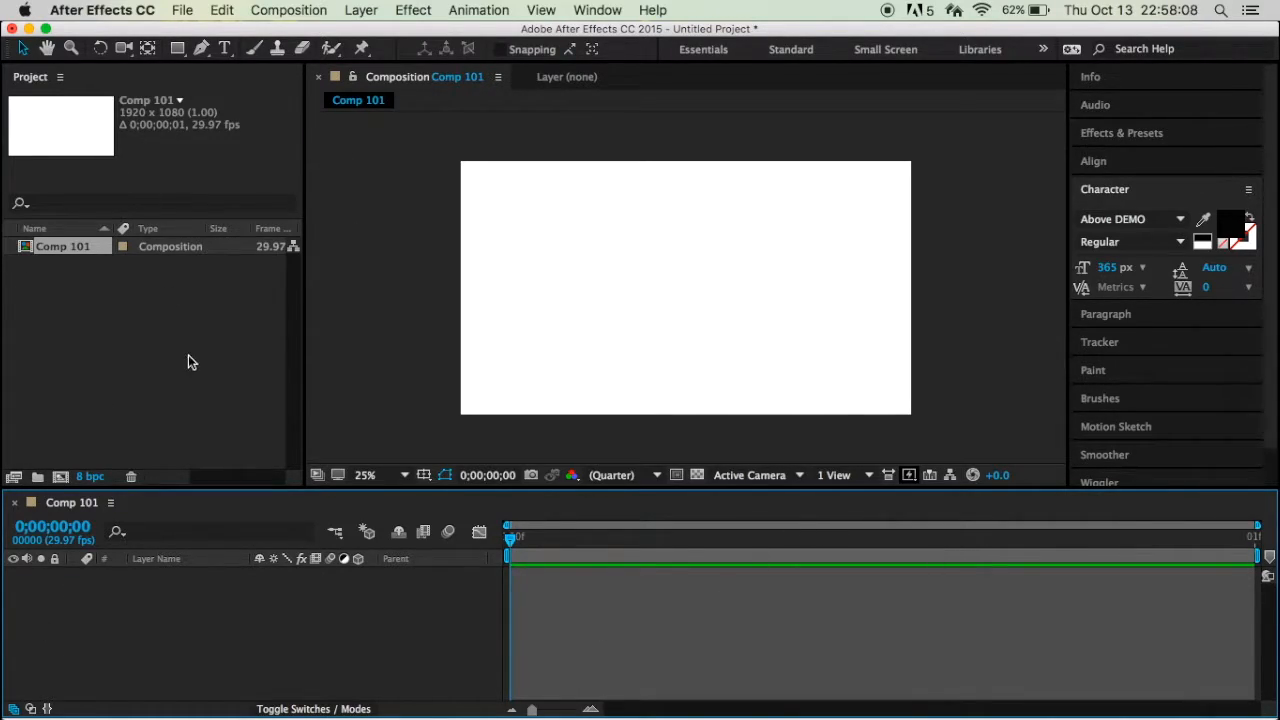
# Import the Where Are Ü Now MP3 from the Downloads folder into the project.
pyautogui.rightClick(134, 293)
pyautogui.moveTo(181, 382)
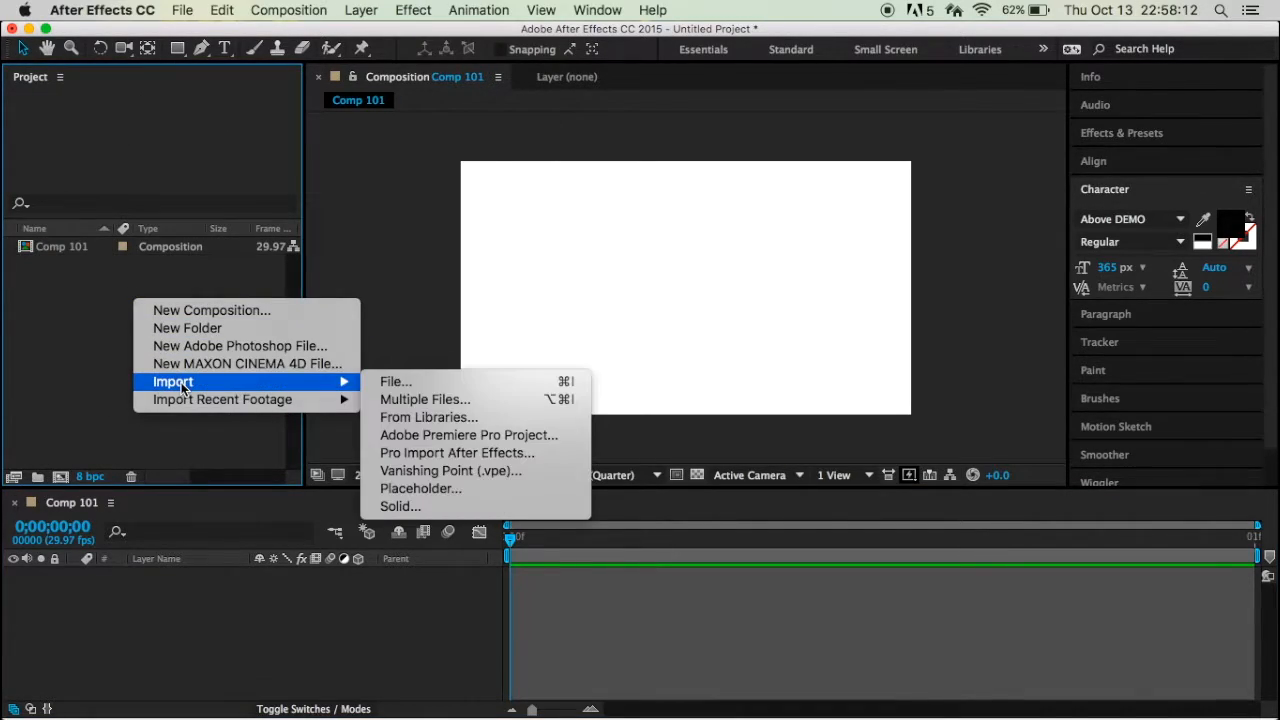
pyautogui.click(436, 382)
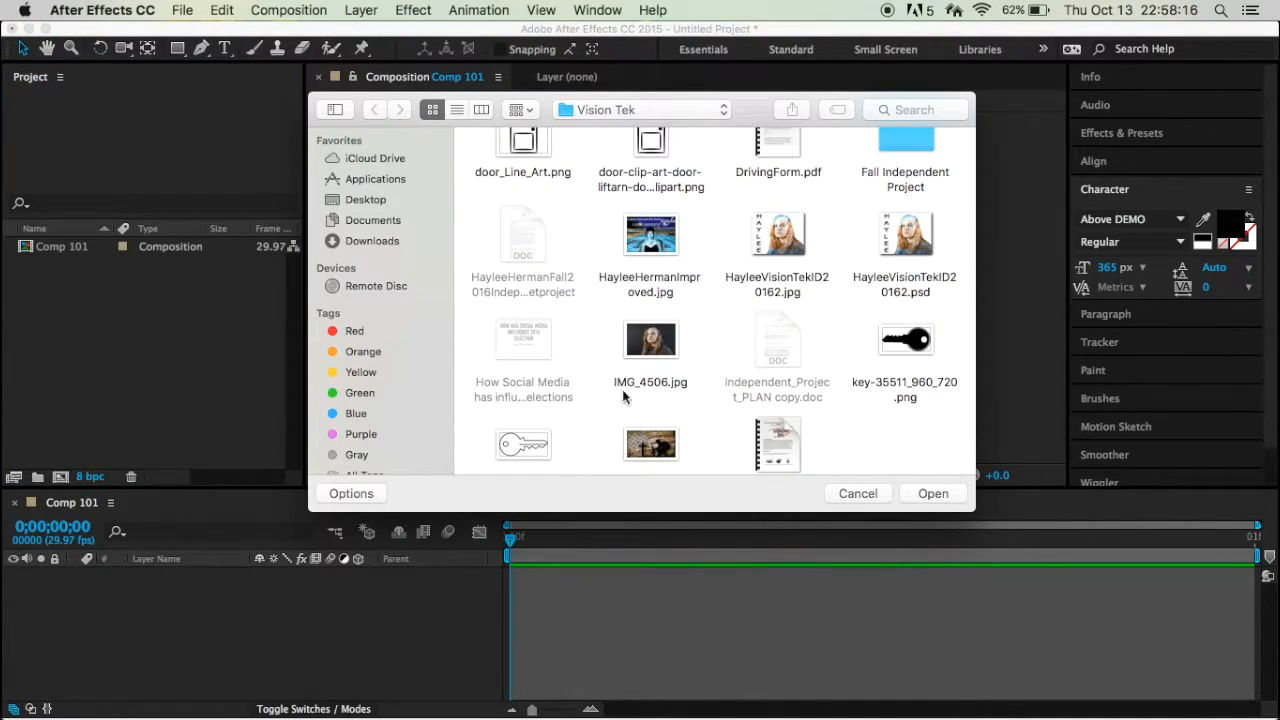
pyautogui.scroll(2, 601, 376)
pyautogui.scroll(-3, 370, 259)
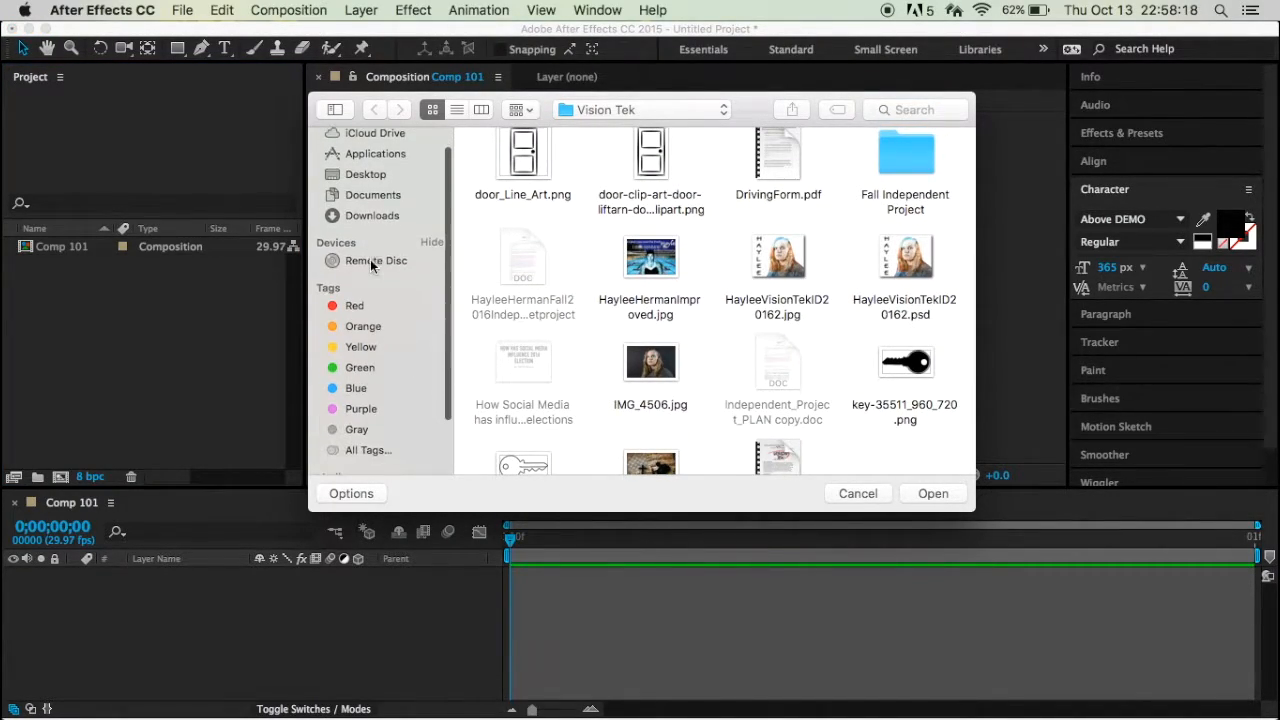
pyautogui.click(377, 213)
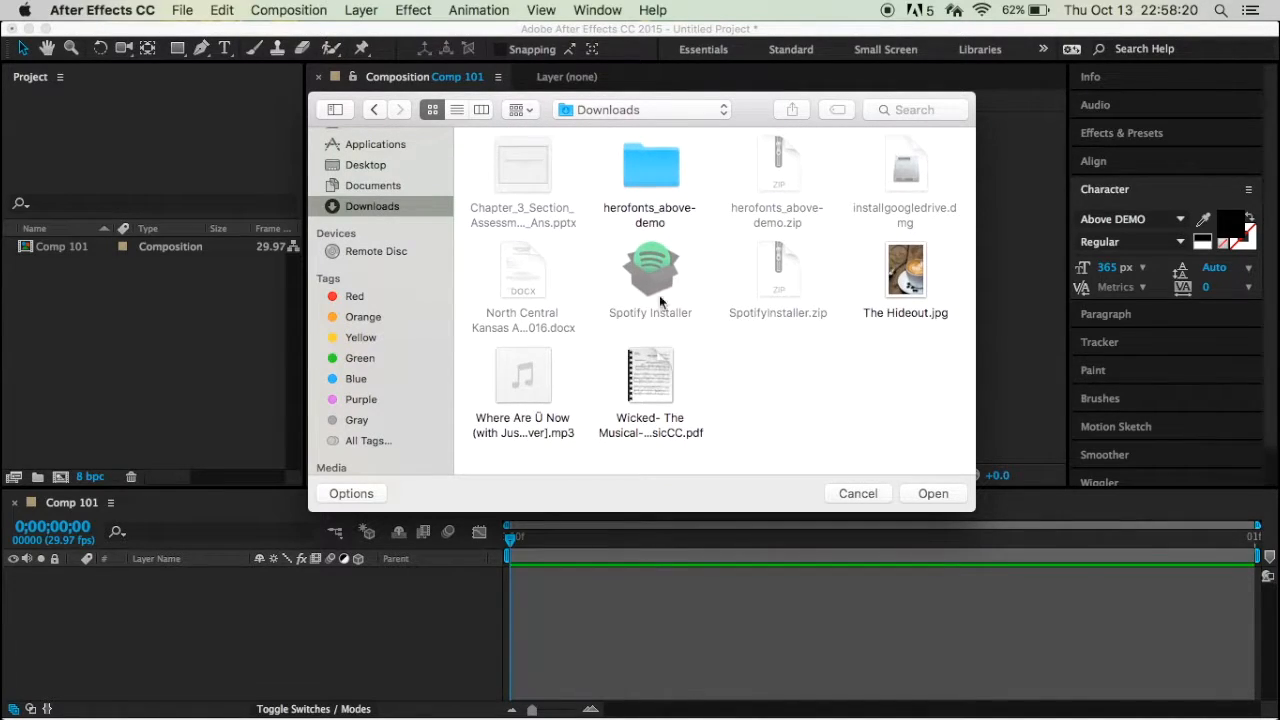
pyautogui.click(530, 374)
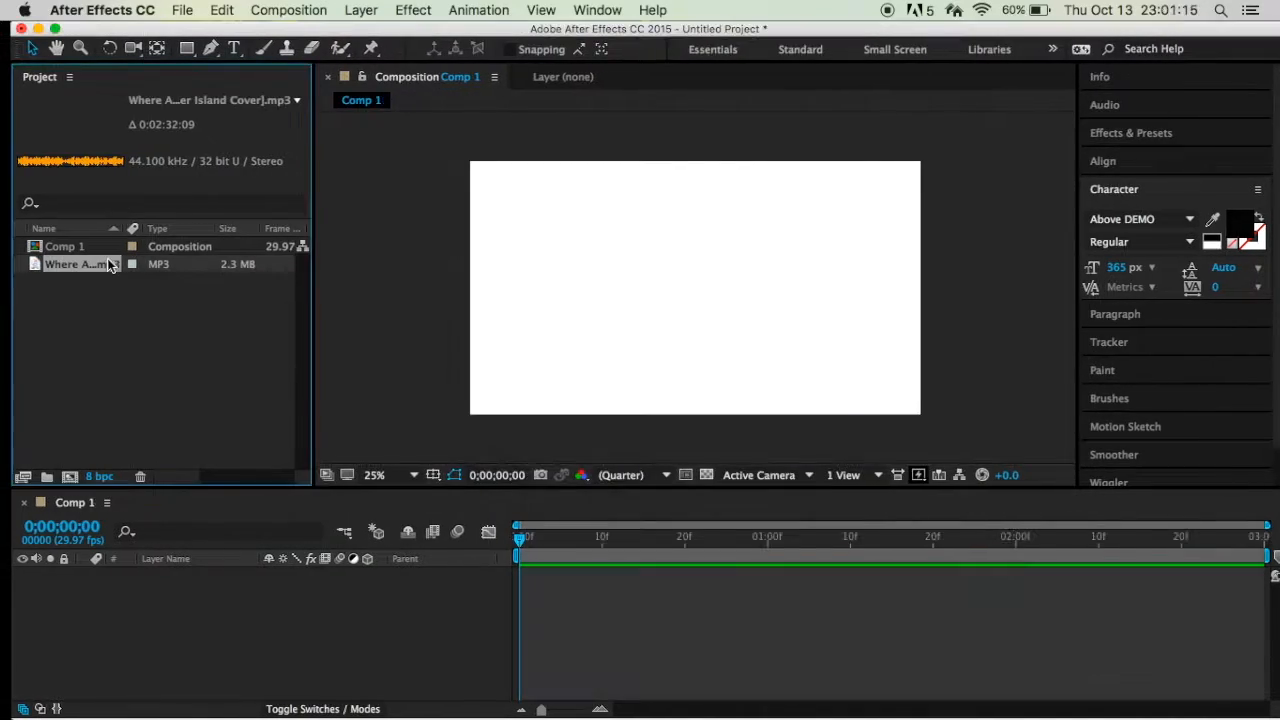
# Add the imported Where Are Ü Now MP3 to the Comp 1 timeline and play it briefly.
pyautogui.moveTo(95, 264); pyautogui.dragTo(109, 321)
pyautogui.moveTo(90, 270); pyautogui.dragTo(137, 250)
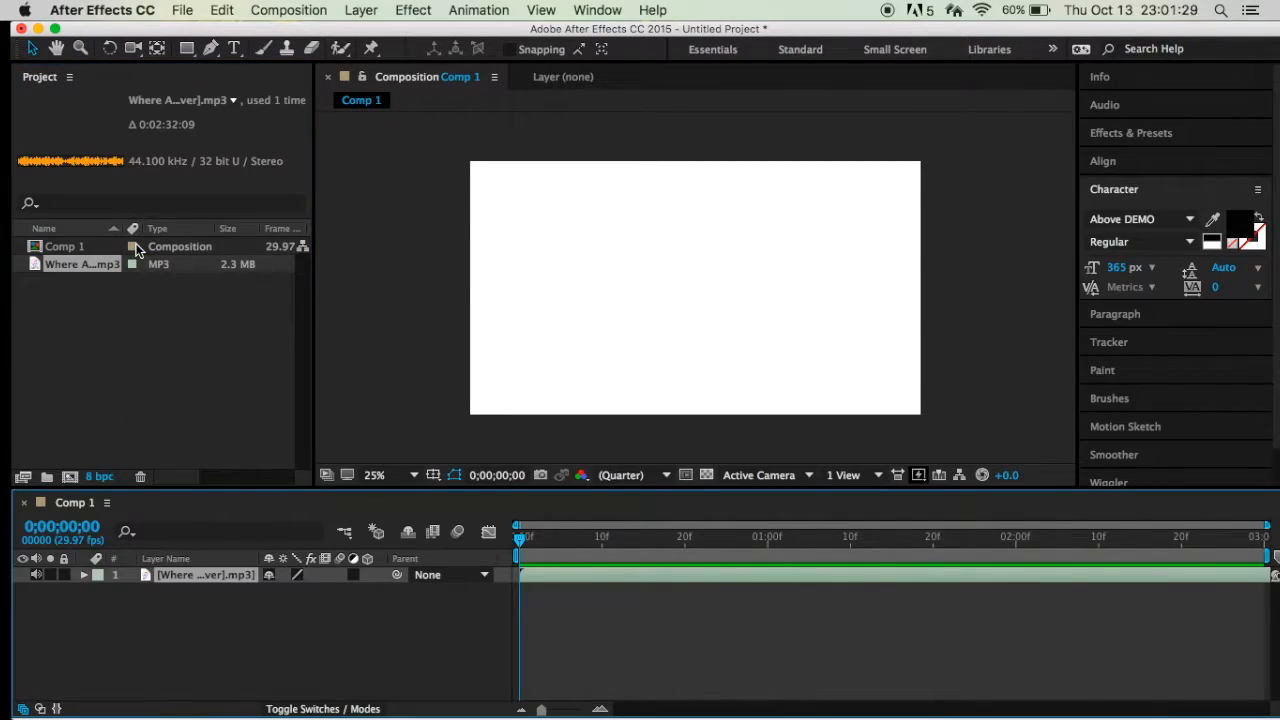
pyautogui.press('space')
pyautogui.press('space')
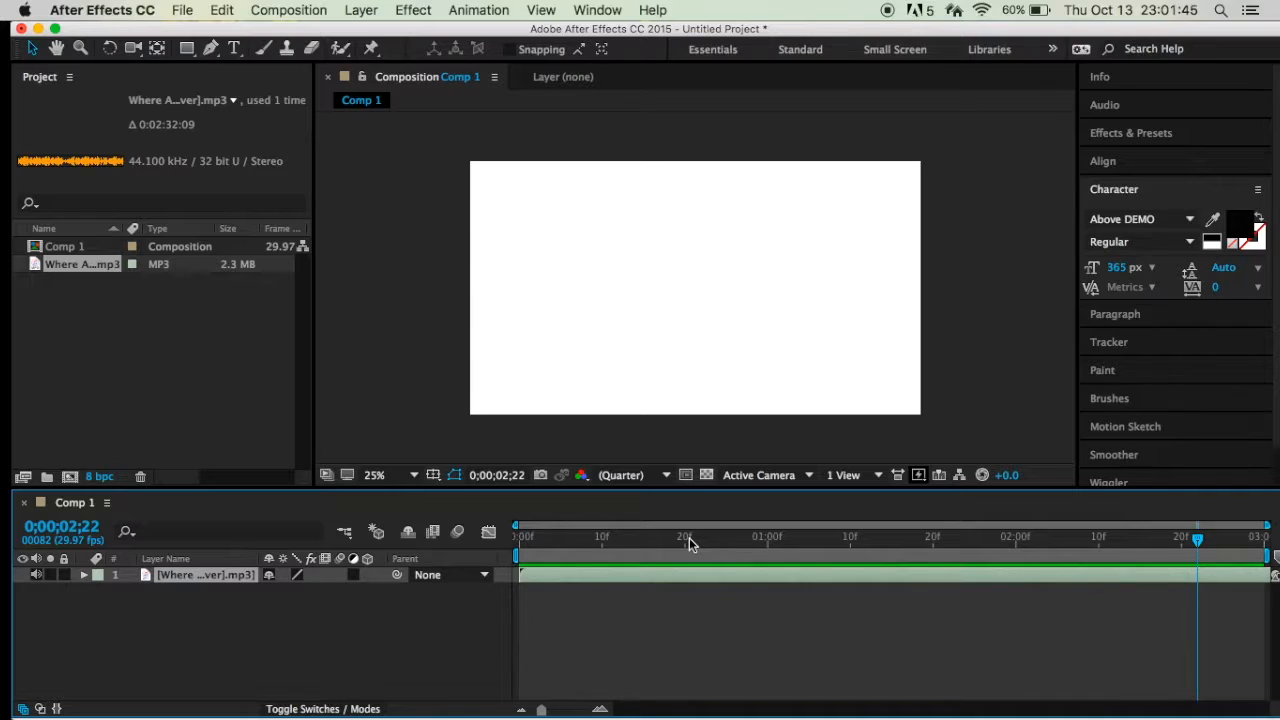
# Return the current time to 0;00;00;00 and reveal the audio waveform of the MP3 layer.
pyautogui.moveTo(1198, 540); pyautogui.dragTo(643, 540)
pyautogui.moveTo(645, 455); pyautogui.dragTo(462, 489)
pyautogui.moveTo(541, 710)
pyautogui.mouseDown()
pyautogui.moveTo(573, 712)
pyautogui.moveTo(557, 711)
pyautogui.mouseUp()
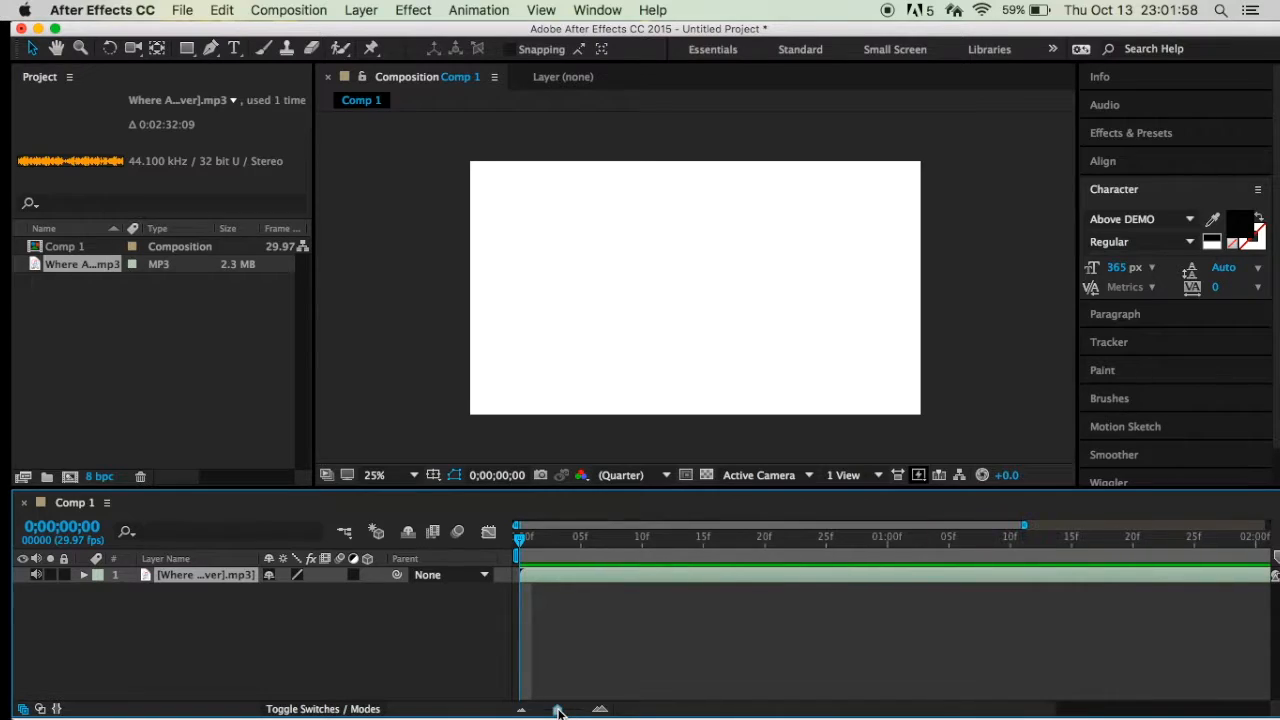
pyautogui.click(83, 574)
pyautogui.click(98, 591)
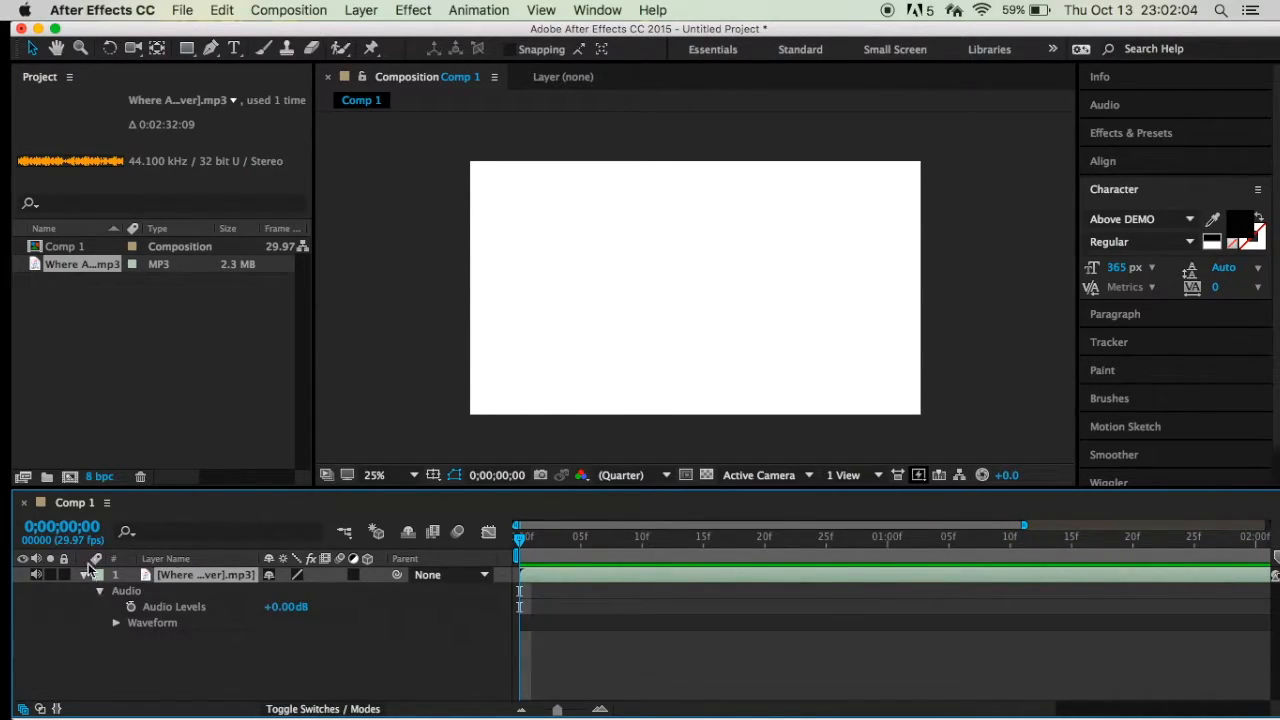
pyautogui.click(116, 622)
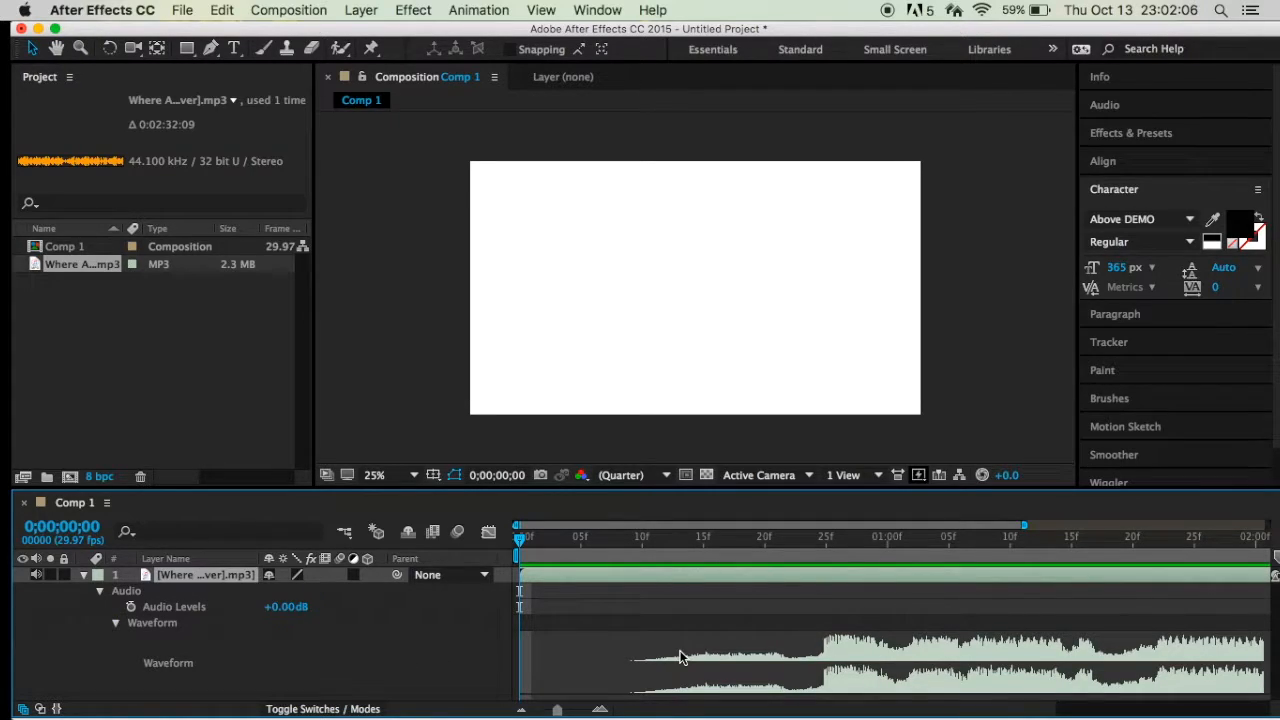
# Scrub and play around the waveform's first loud section, and place the current time just before it, at 0;00;00;24.
pyautogui.moveTo(519, 537); pyautogui.dragTo(849, 568)
pyautogui.hscroll(5, 828, 640)
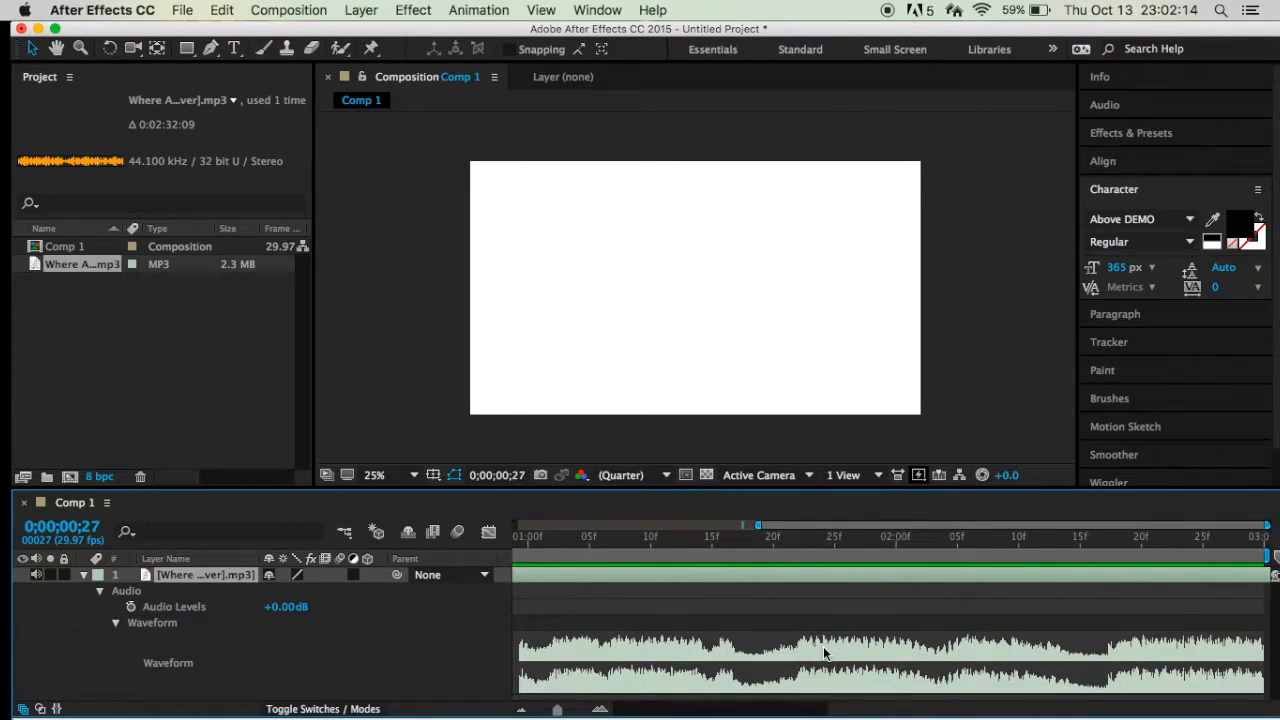
pyautogui.hscroll(-5, 826, 653)
pyautogui.moveTo(849, 536); pyautogui.dragTo(759, 550)
pyautogui.press('space')
pyautogui.press('space')
pyautogui.moveTo(916, 543); pyautogui.dragTo(659, 546)
pyautogui.press('space')
pyautogui.press('space')
pyautogui.moveTo(848, 547); pyautogui.dragTo(821, 546)
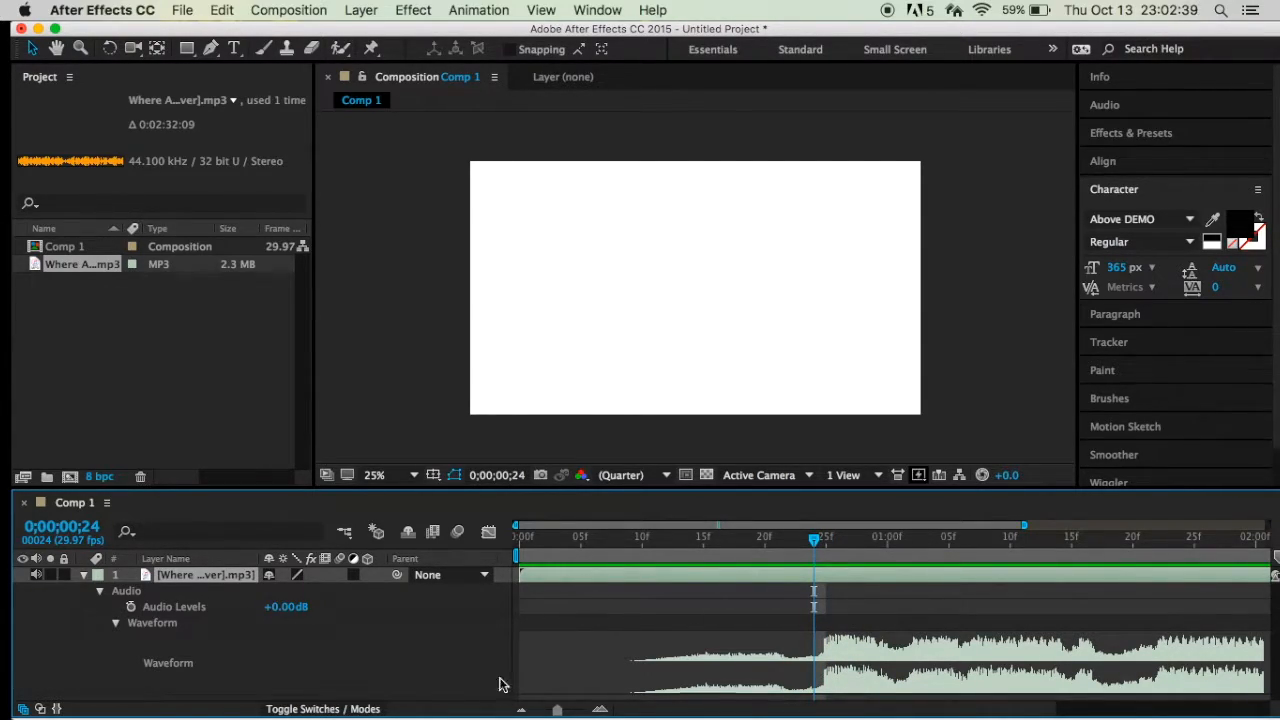
# Add a text layer reading "I" in the upper-left area of the composition with the Type tool.
pyautogui.click(235, 52)
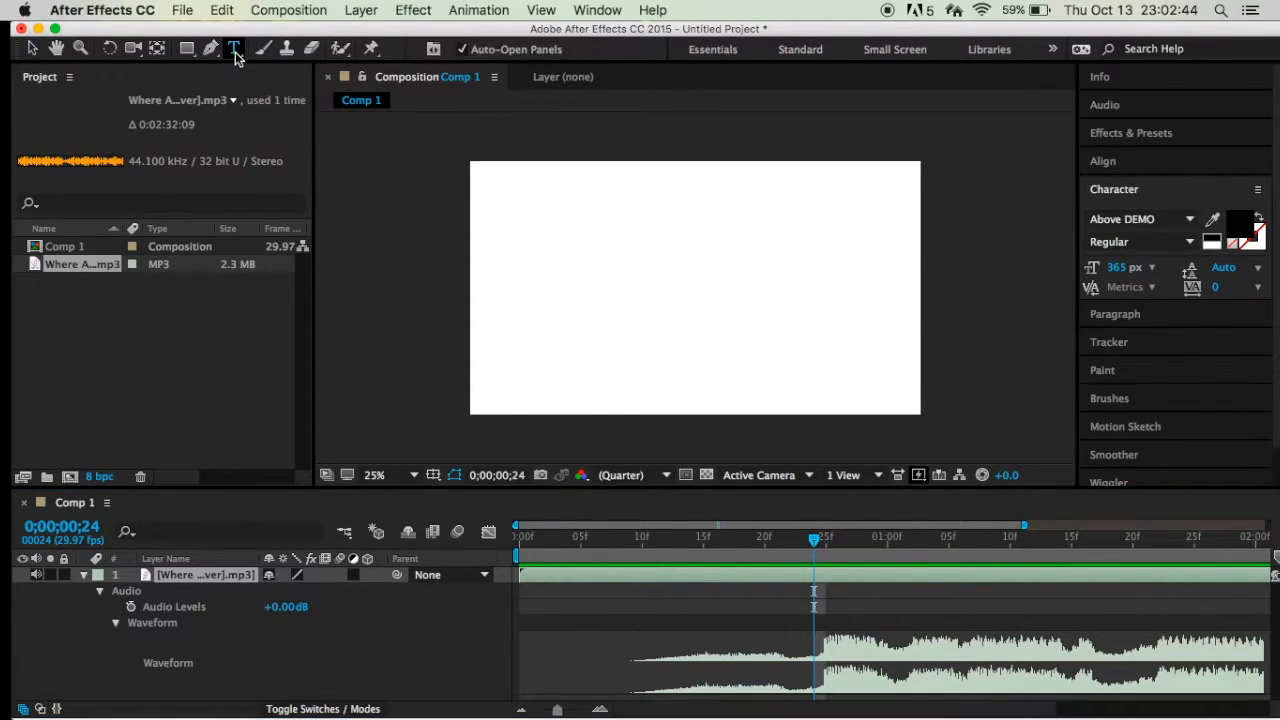
pyautogui.click(518, 236)
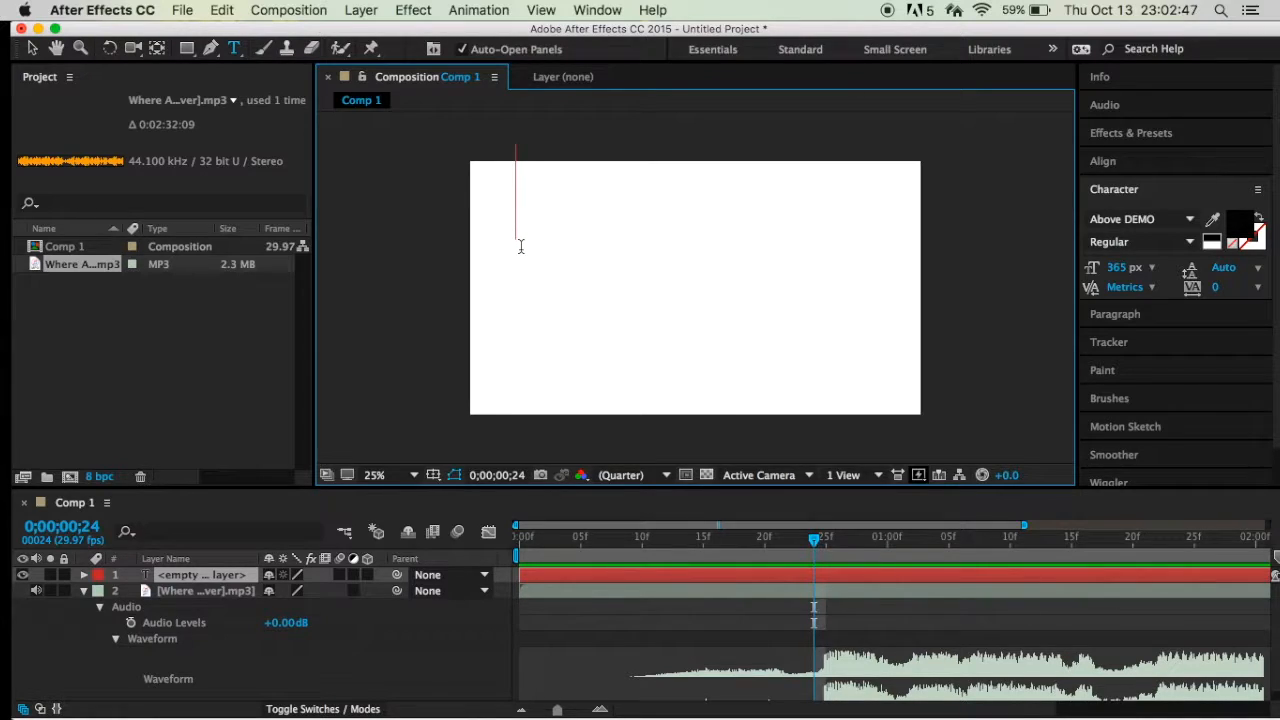
pyautogui.write('I')
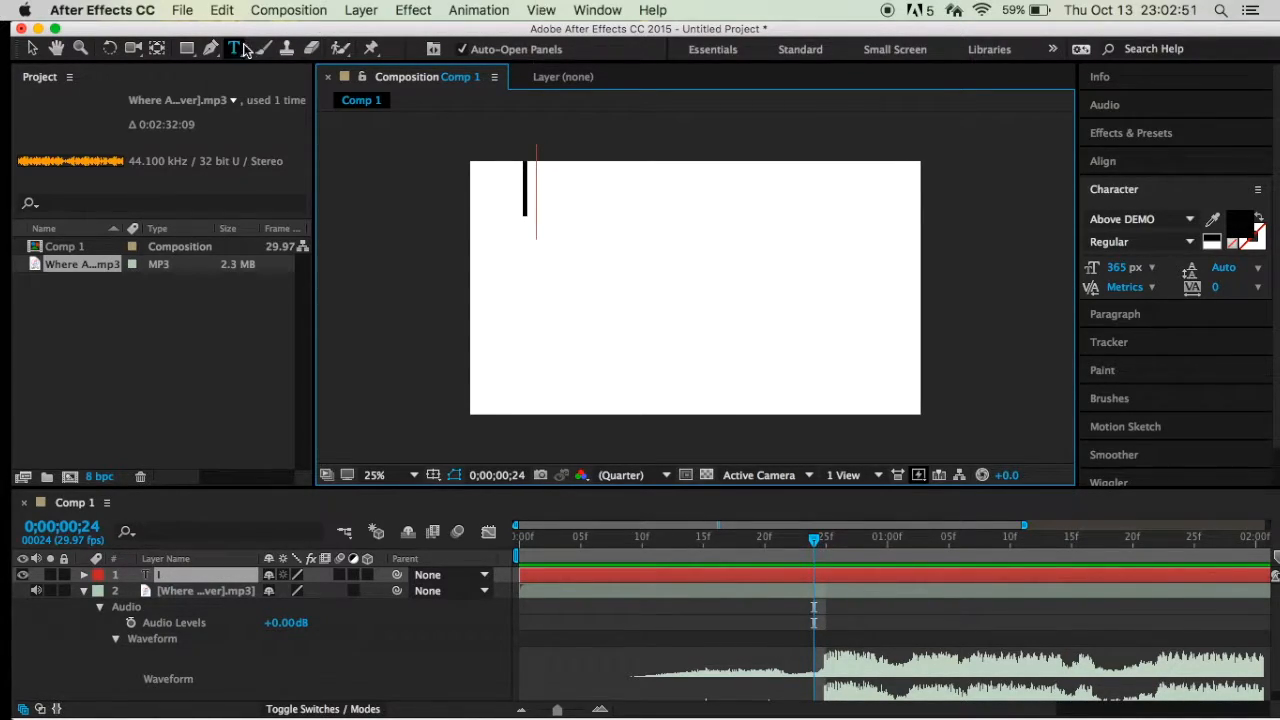
# Move the text "I" into the upper-left corner of the frame, at about 60, 312.
pyautogui.click(32, 48)
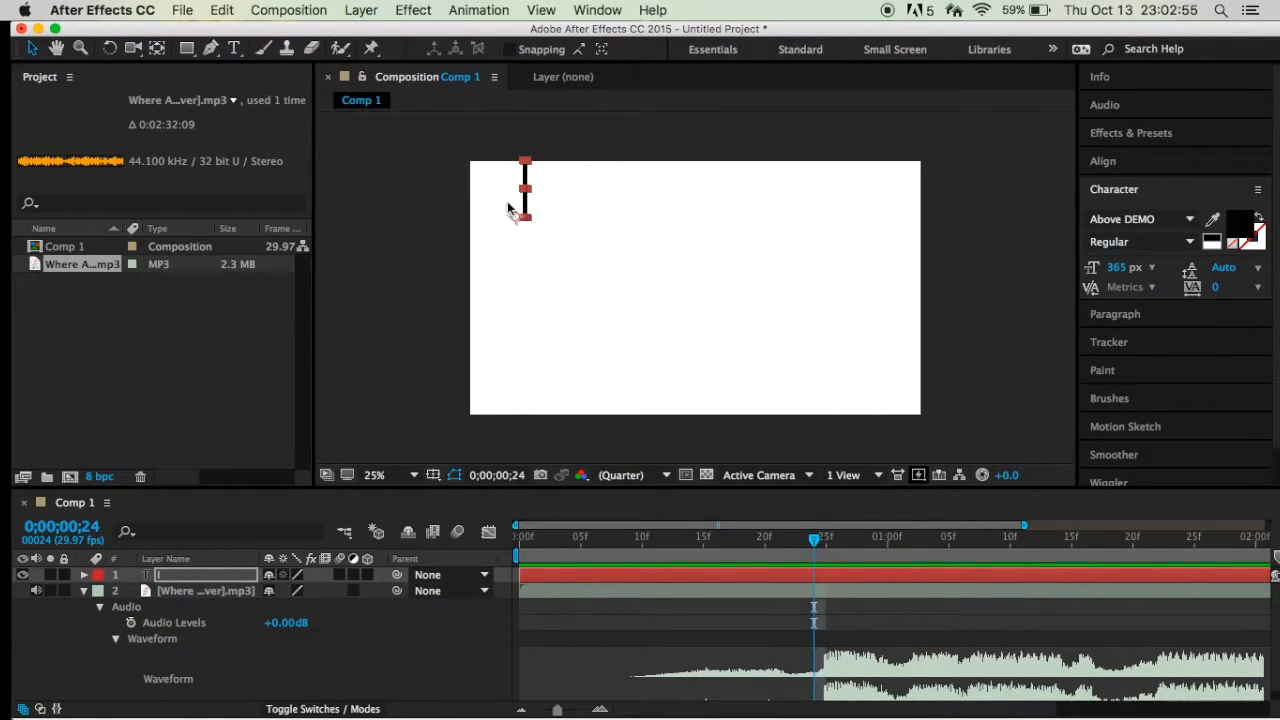
pyautogui.moveTo(513, 222); pyautogui.dragTo(484, 237)
pyautogui.click(483, 247)
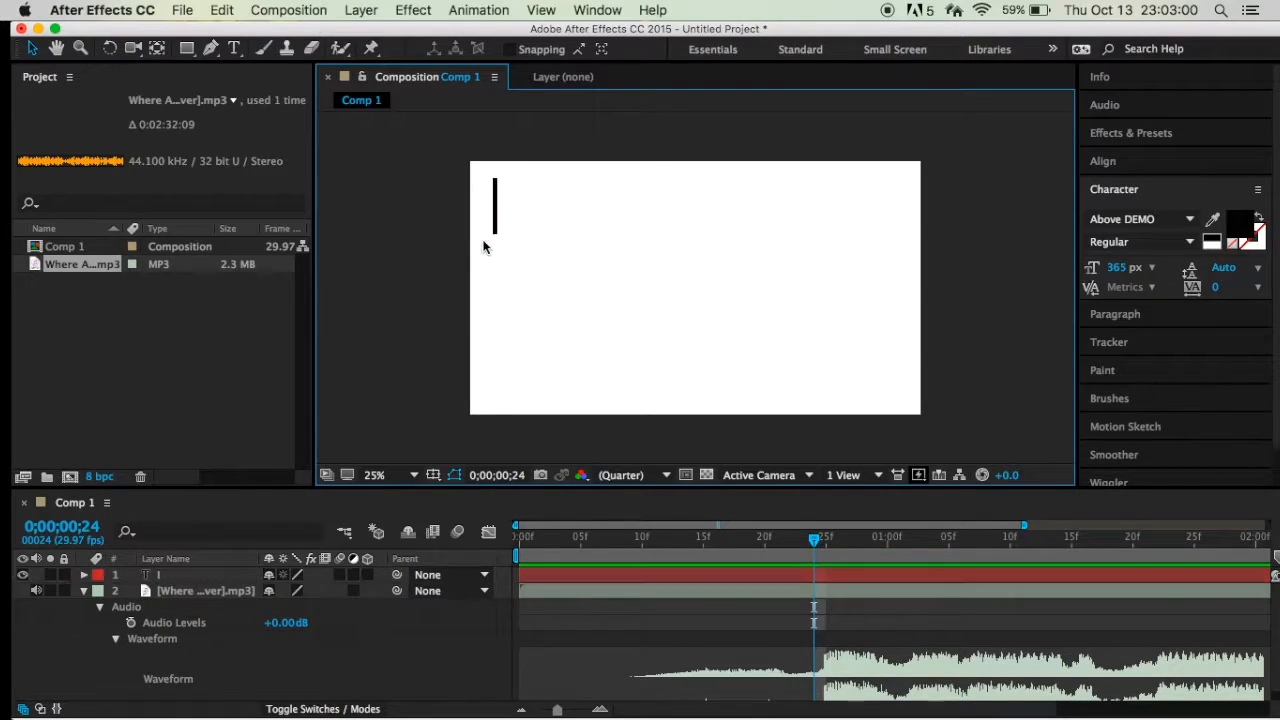
pyautogui.moveTo(490, 209); pyautogui.dragTo(490, 240)
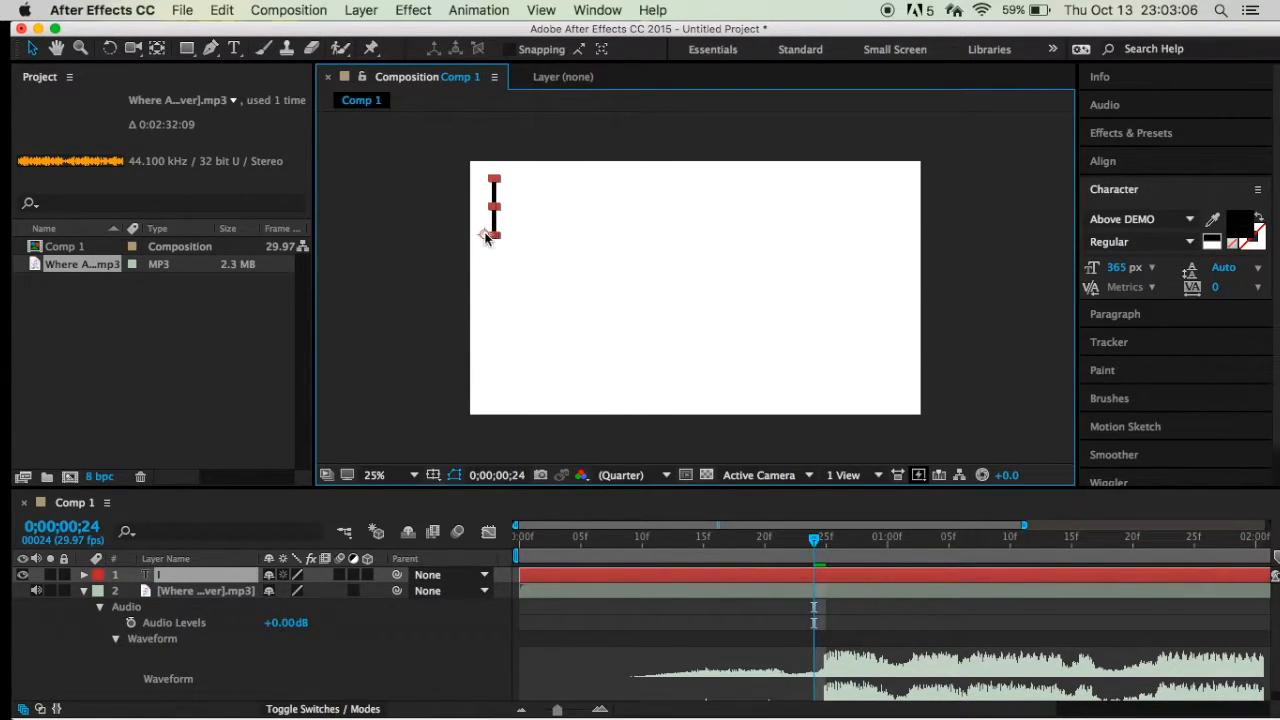
pyautogui.click(410, 262)
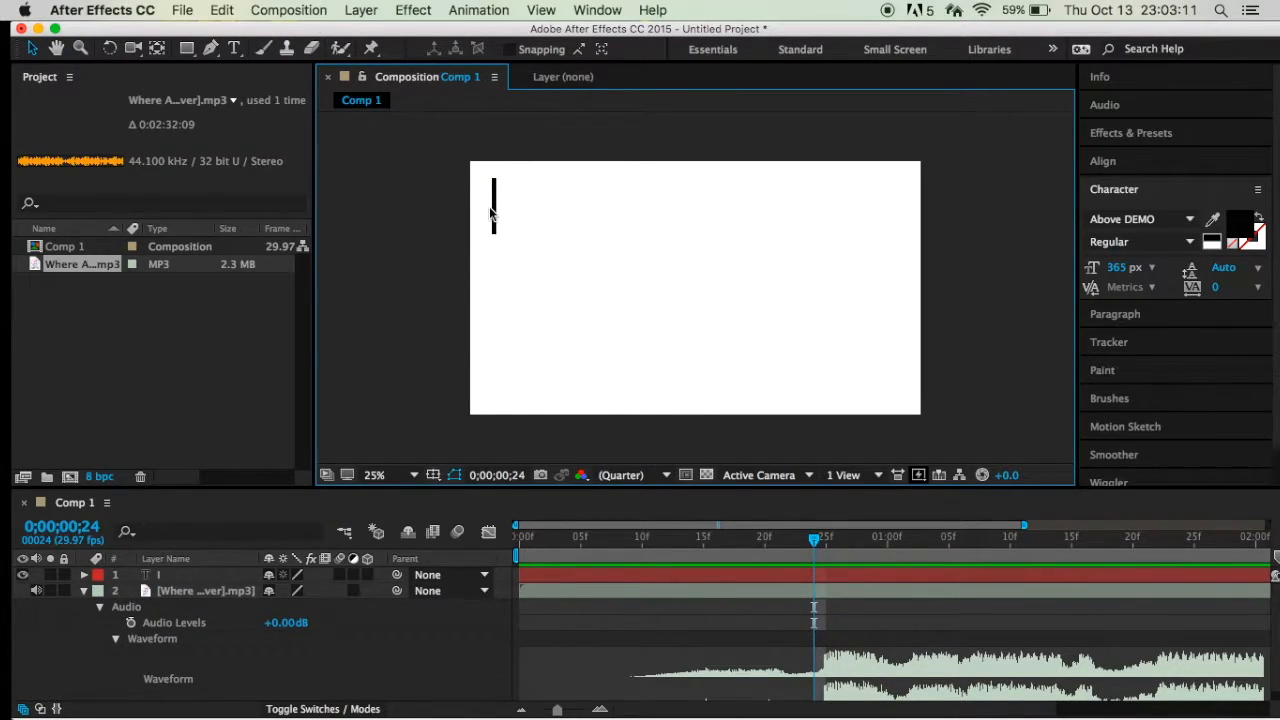
# Enable motion blur and make the text layer "I" a 3D layer, with the text selected.
pyautogui.click(340, 574)
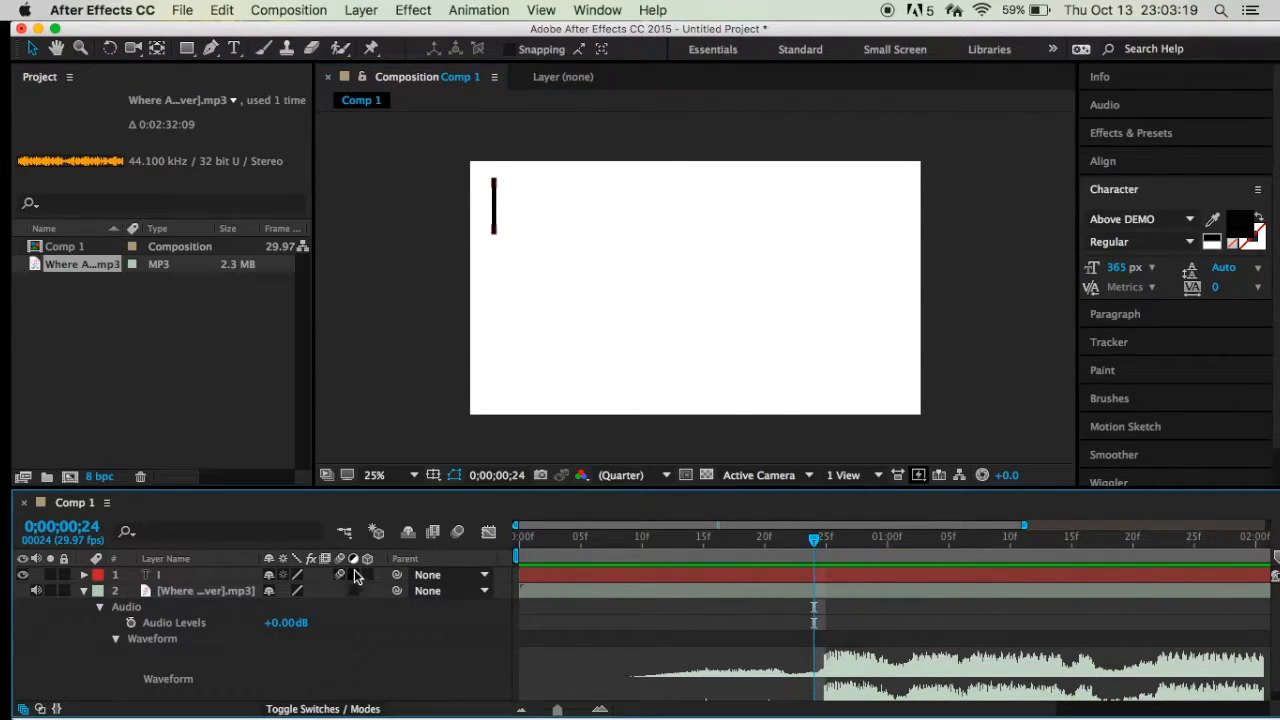
pyautogui.click(367, 574)
pyautogui.click(494, 196)
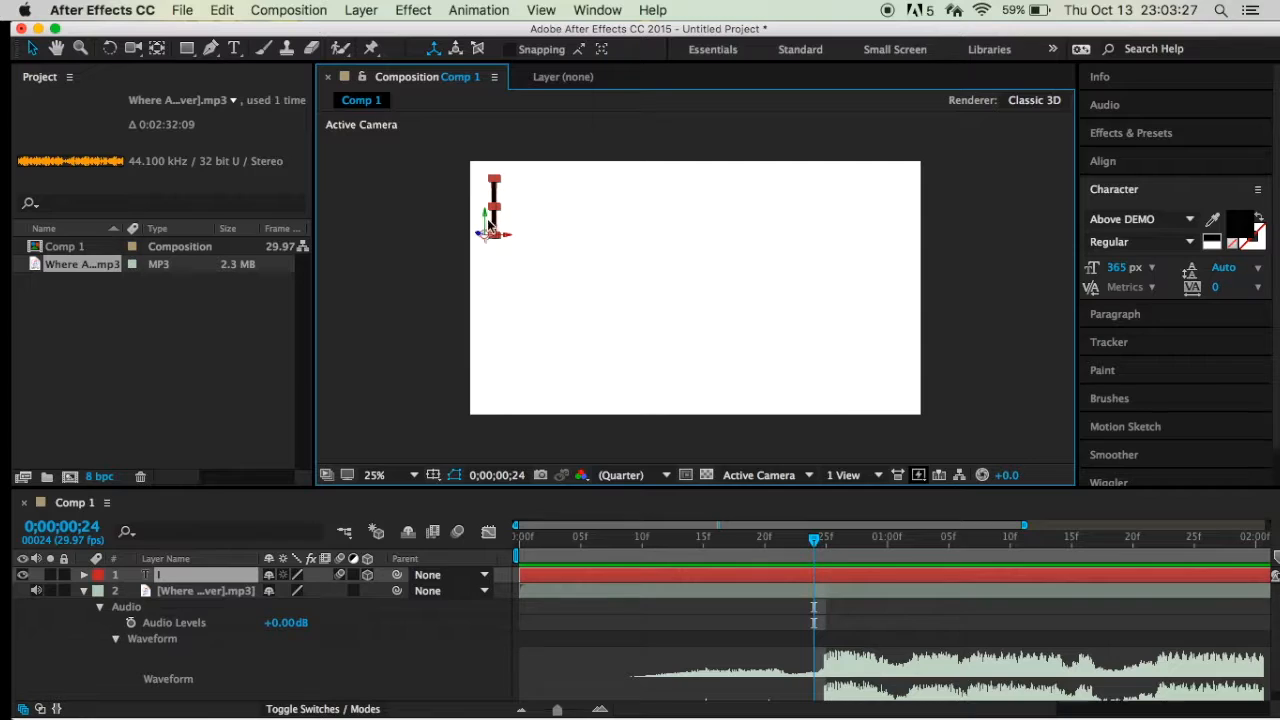
# Trim the text layer "I" to start at 0;00;00;23 and set a Position keyframe at that frame.
pyautogui.press('.')
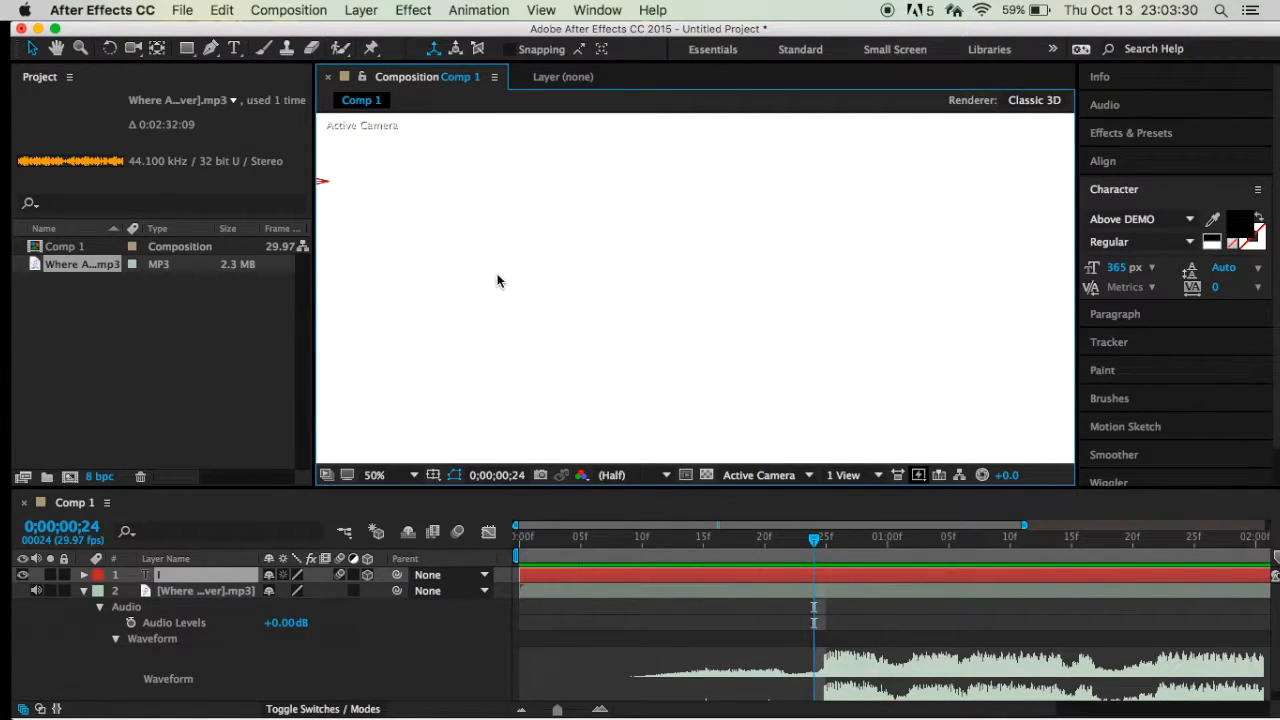
pyautogui.click(56, 48)
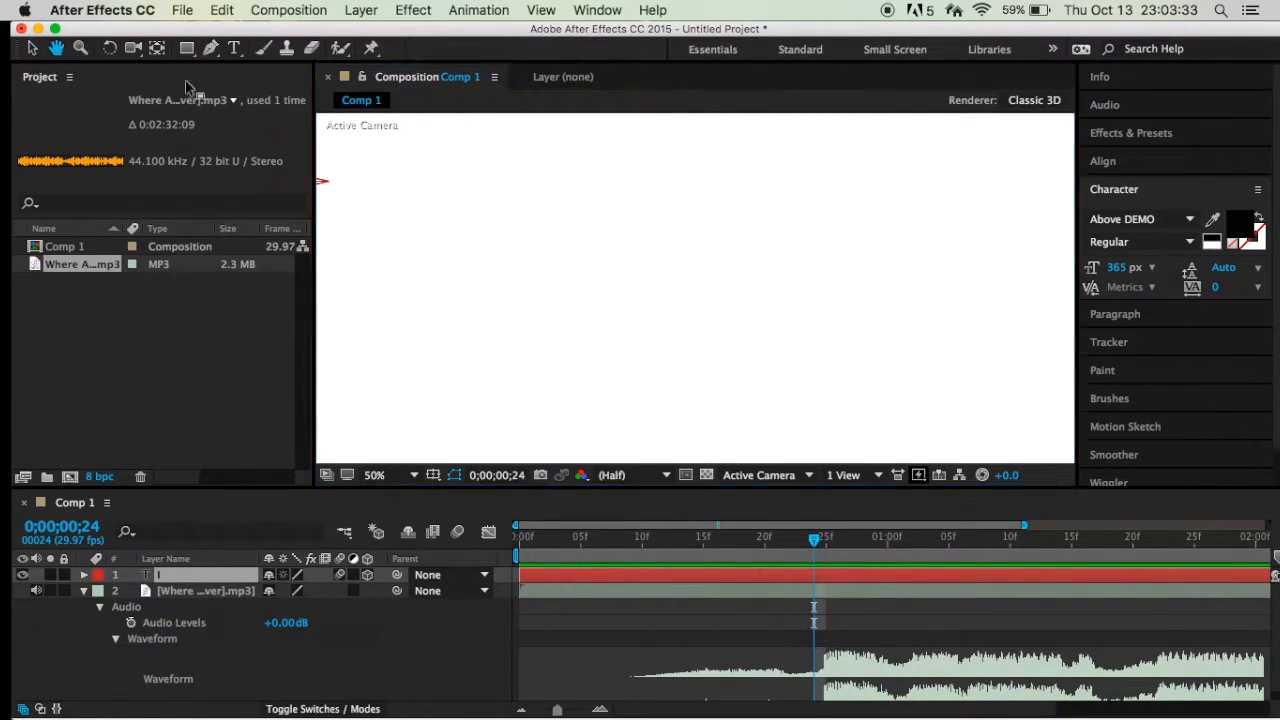
pyautogui.moveTo(571, 251); pyautogui.dragTo(752, 328)
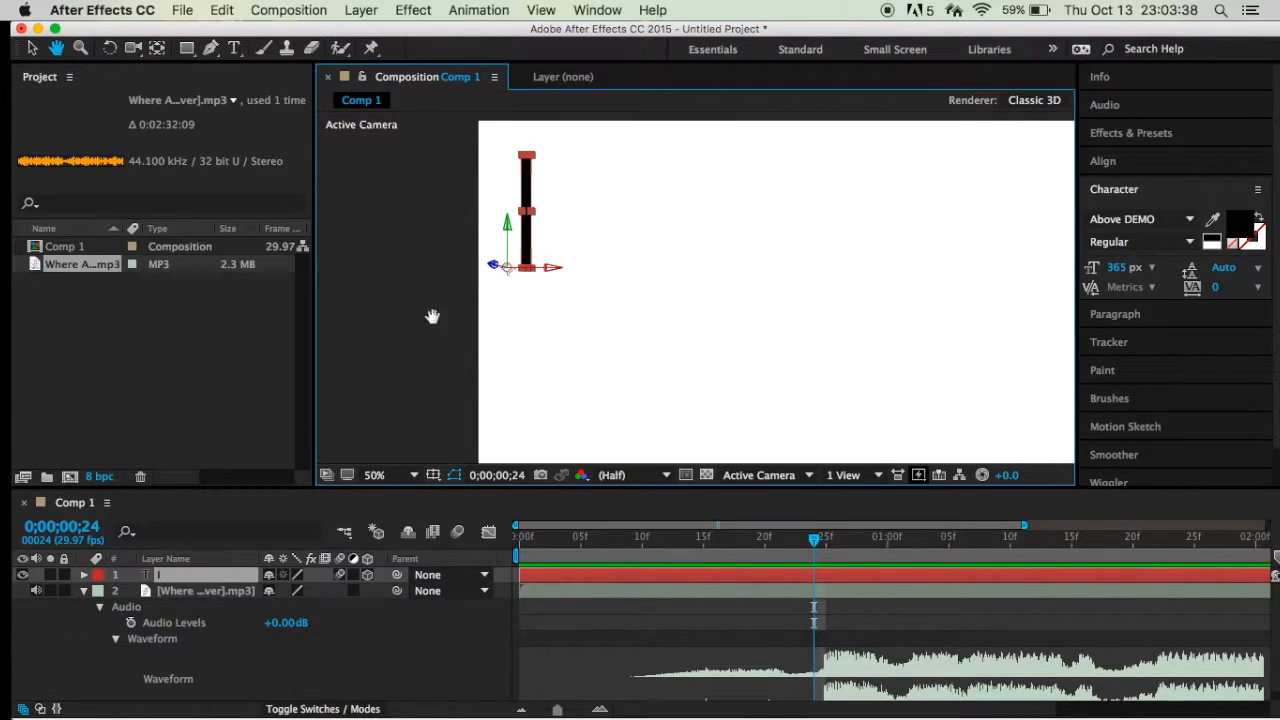
pyautogui.click(32, 48)
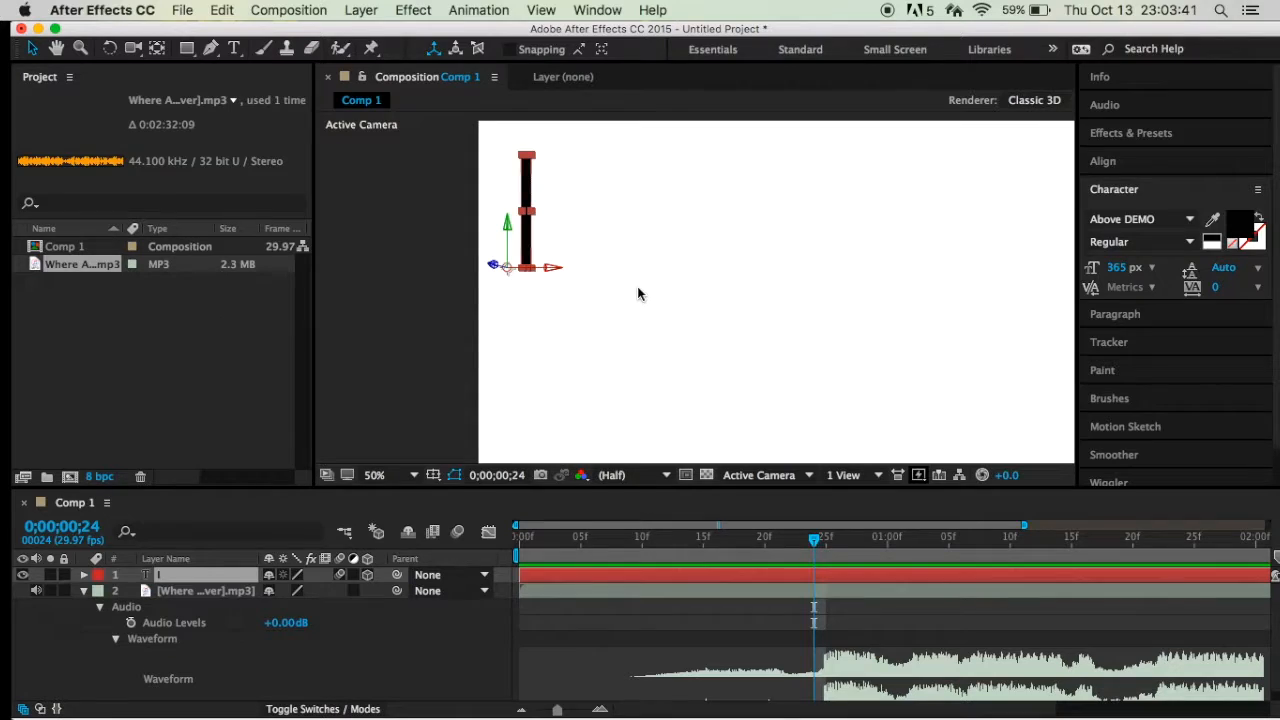
pyautogui.click(175, 578)
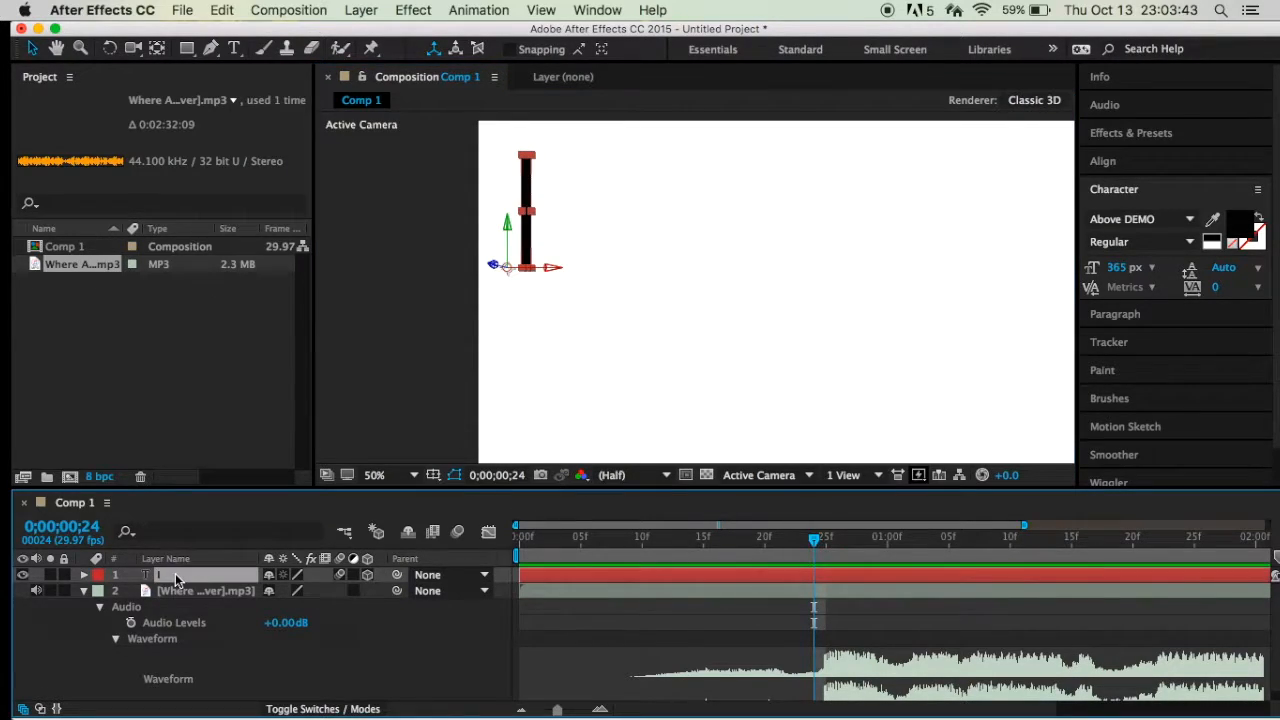
pyautogui.press('p')
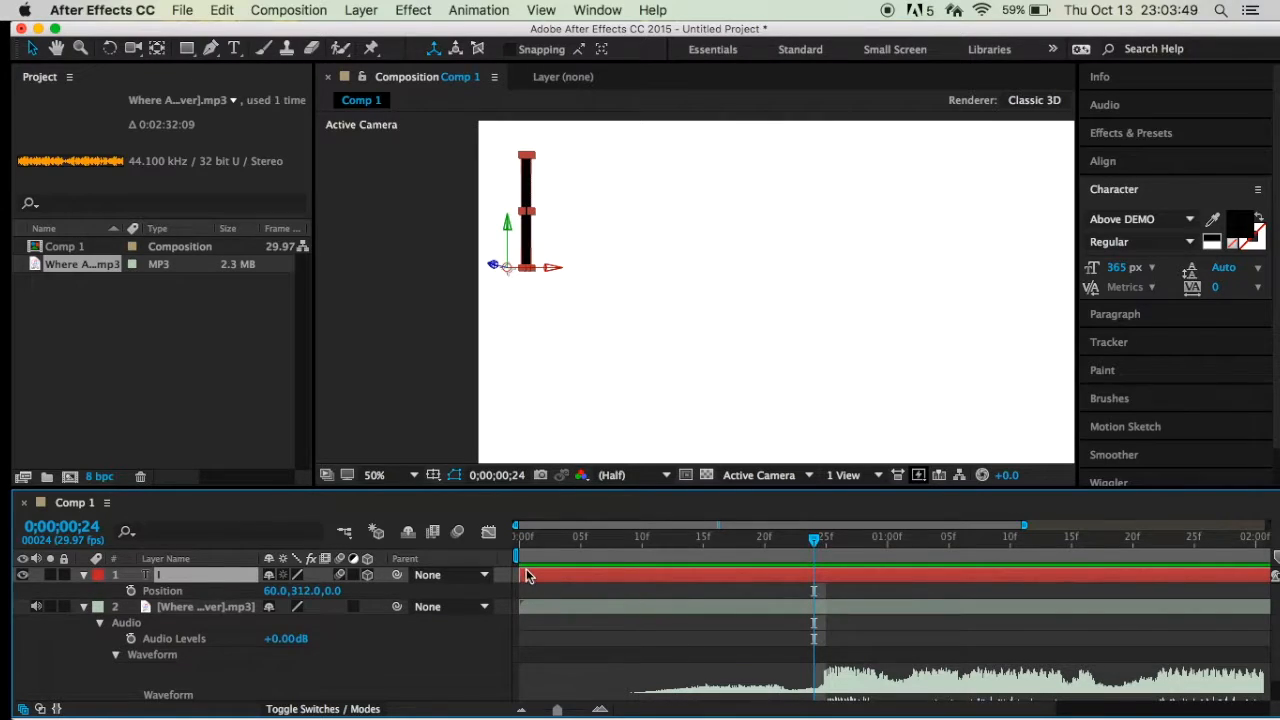
pyautogui.moveTo(521, 578); pyautogui.dragTo(810, 596)
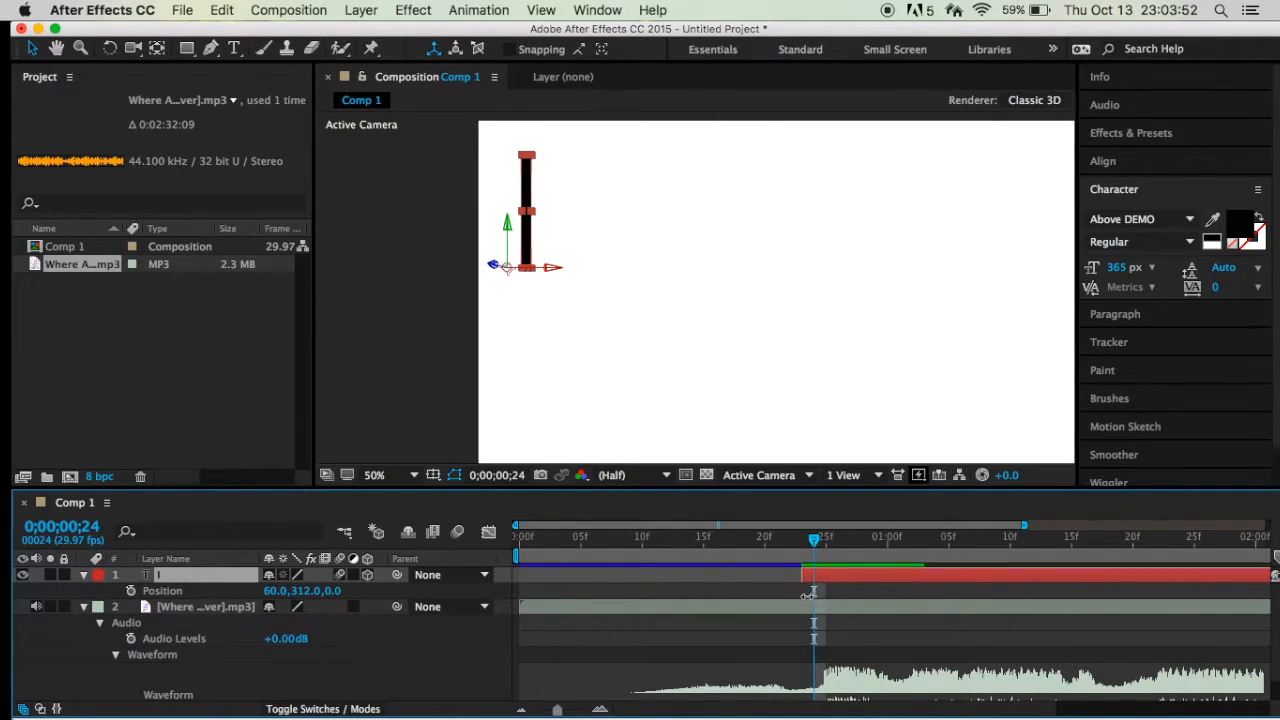
pyautogui.moveTo(815, 541); pyautogui.dragTo(801, 541)
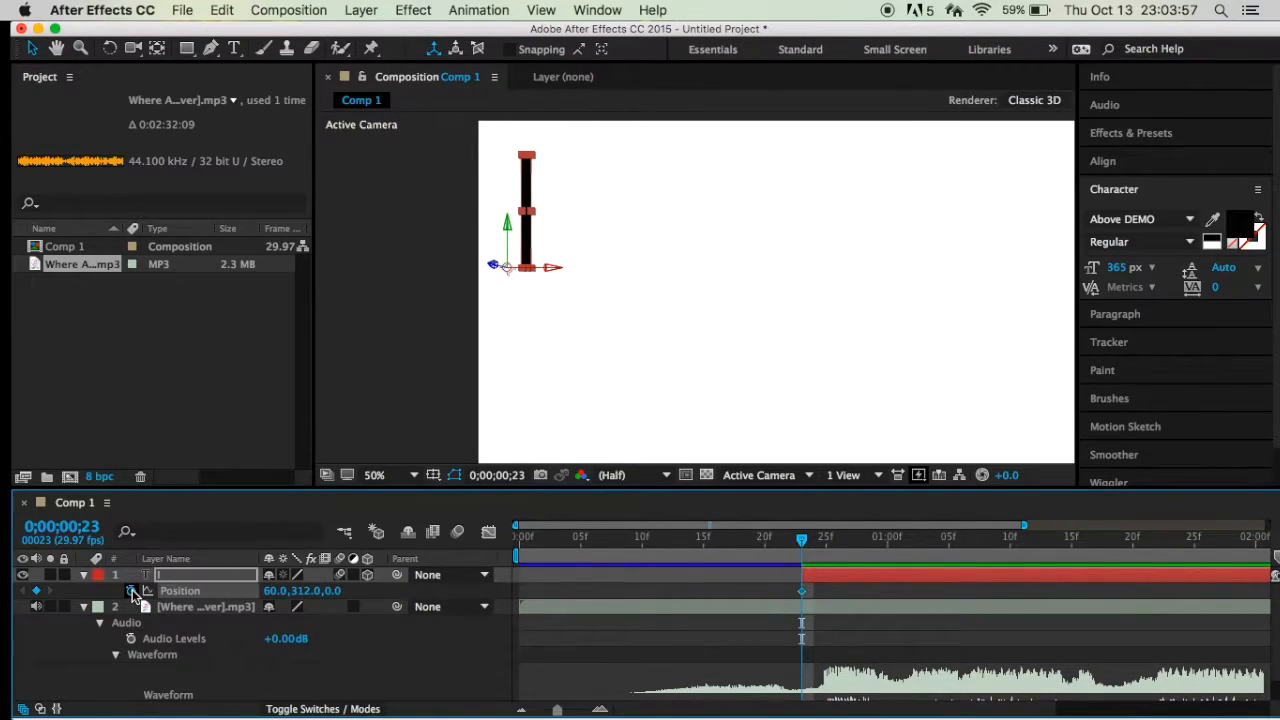
# Keyframe the text "I" outside the frame's left edge at about -146, 314 at 0;00;00;24 and preview the motion.
pyautogui.click(131, 591)
pyautogui.moveTo(804, 540); pyautogui.dragTo(826, 540)
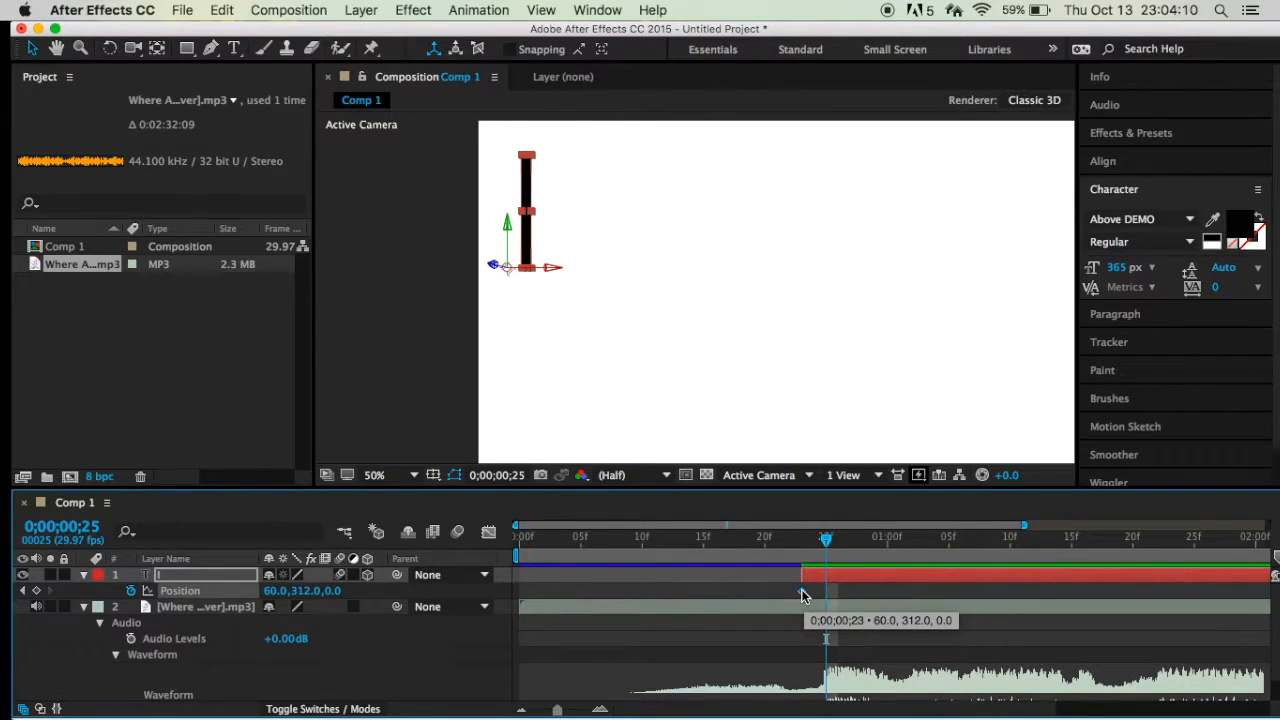
pyautogui.moveTo(826, 543)
pyautogui.mouseDown()
pyautogui.moveTo(803, 546)
pyautogui.moveTo(821, 547)
pyautogui.mouseUp()
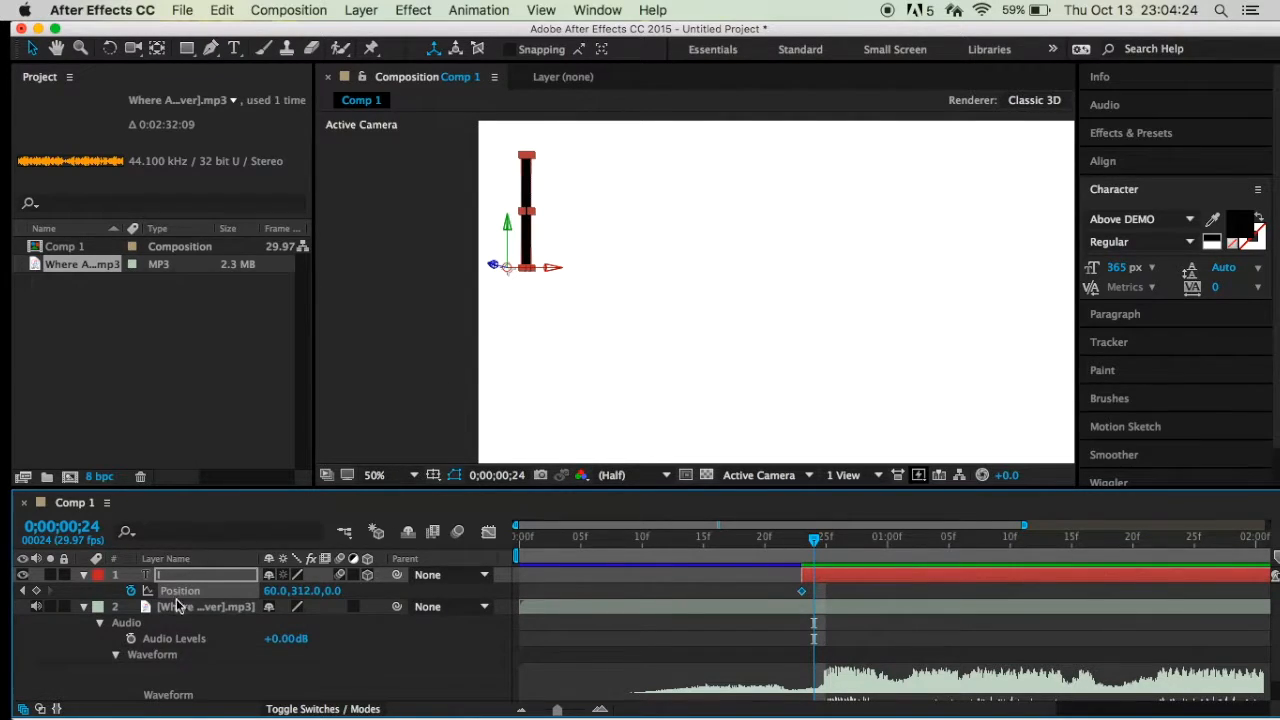
pyautogui.moveTo(530, 250); pyautogui.dragTo(431, 253)
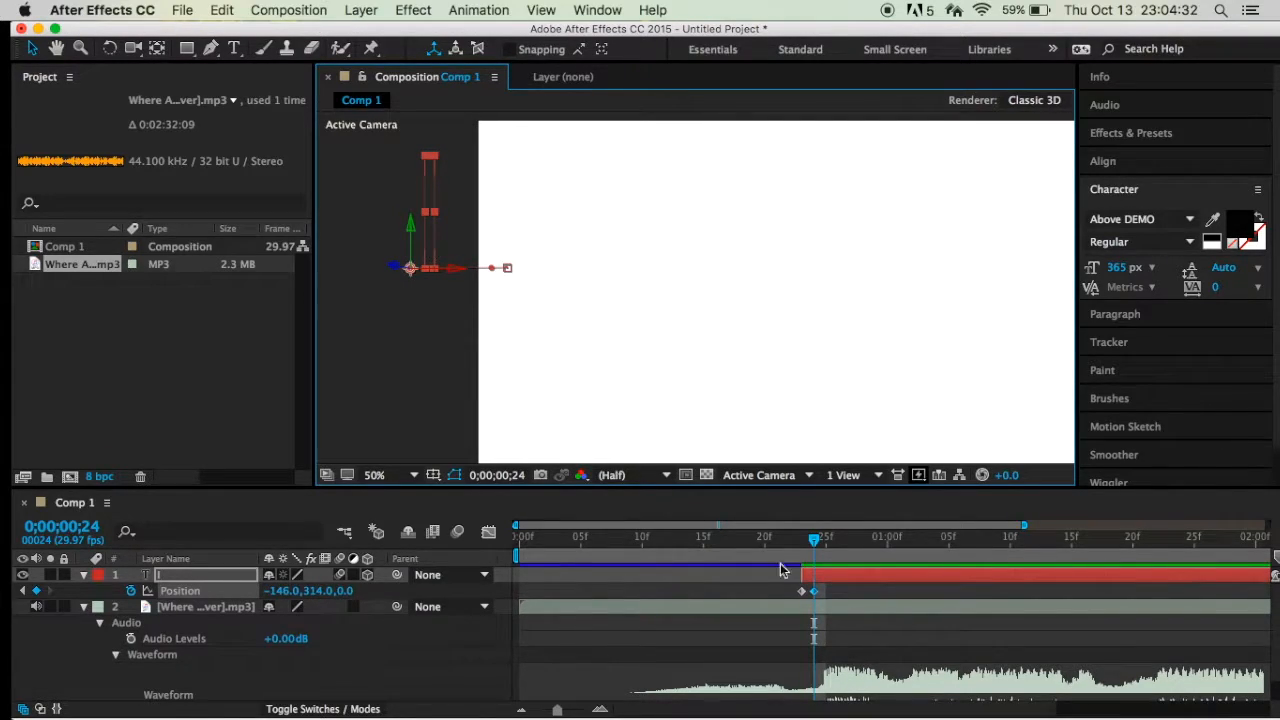
pyautogui.moveTo(815, 538); pyautogui.dragTo(779, 538)
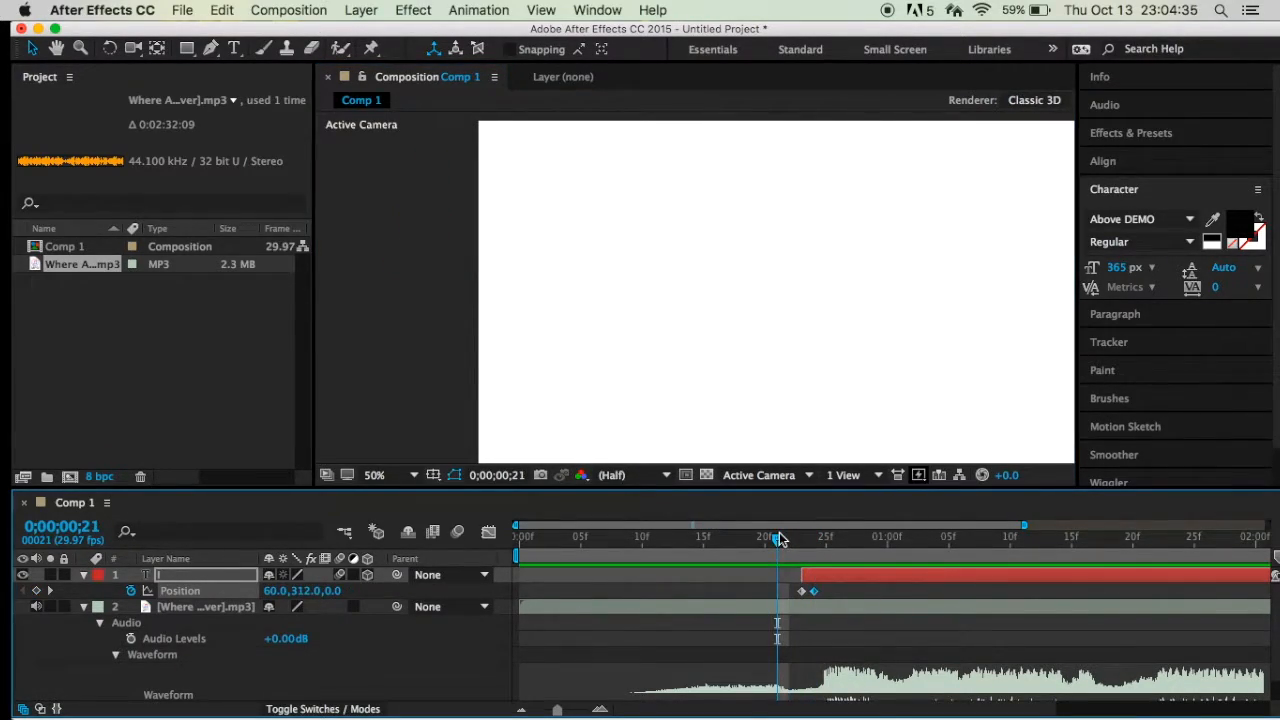
pyautogui.press('space')
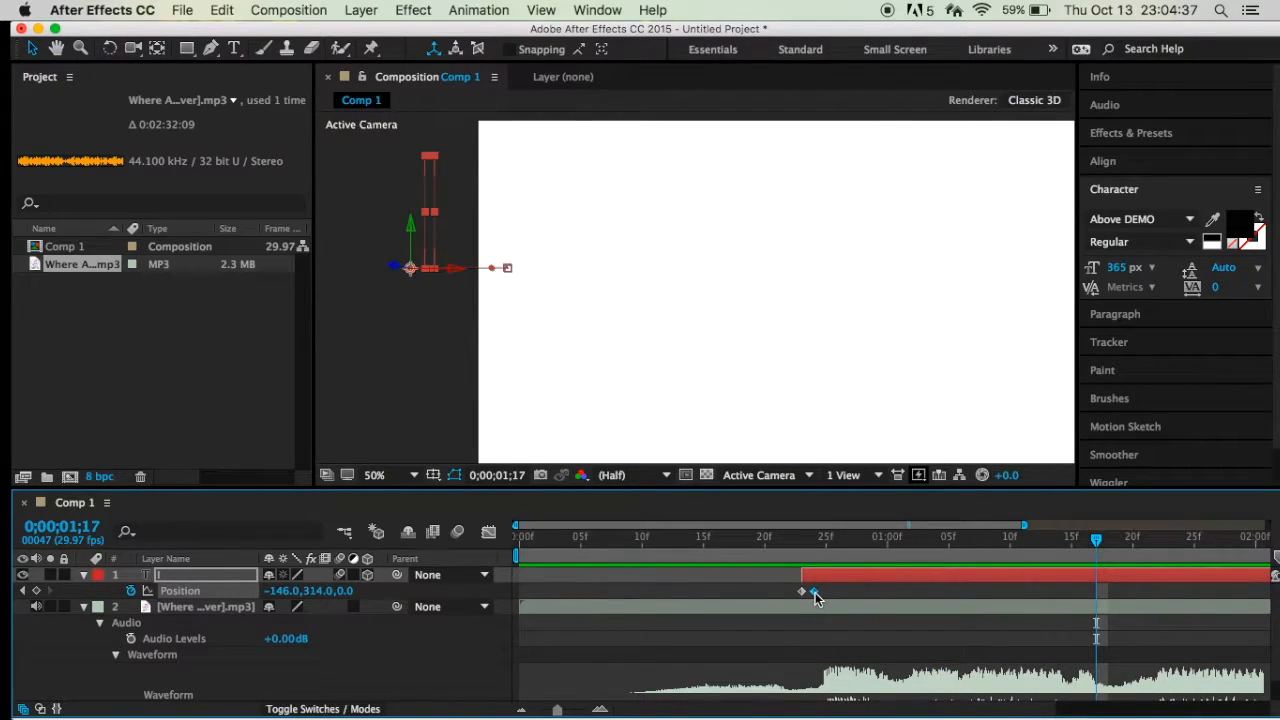
# Shift the Position keyframes of "I" to frames 20 and 22, keyframe it at about 242, 314 at 0;00;00;24, and preview.
pyautogui.moveTo(1096, 540); pyautogui.dragTo(812, 543)
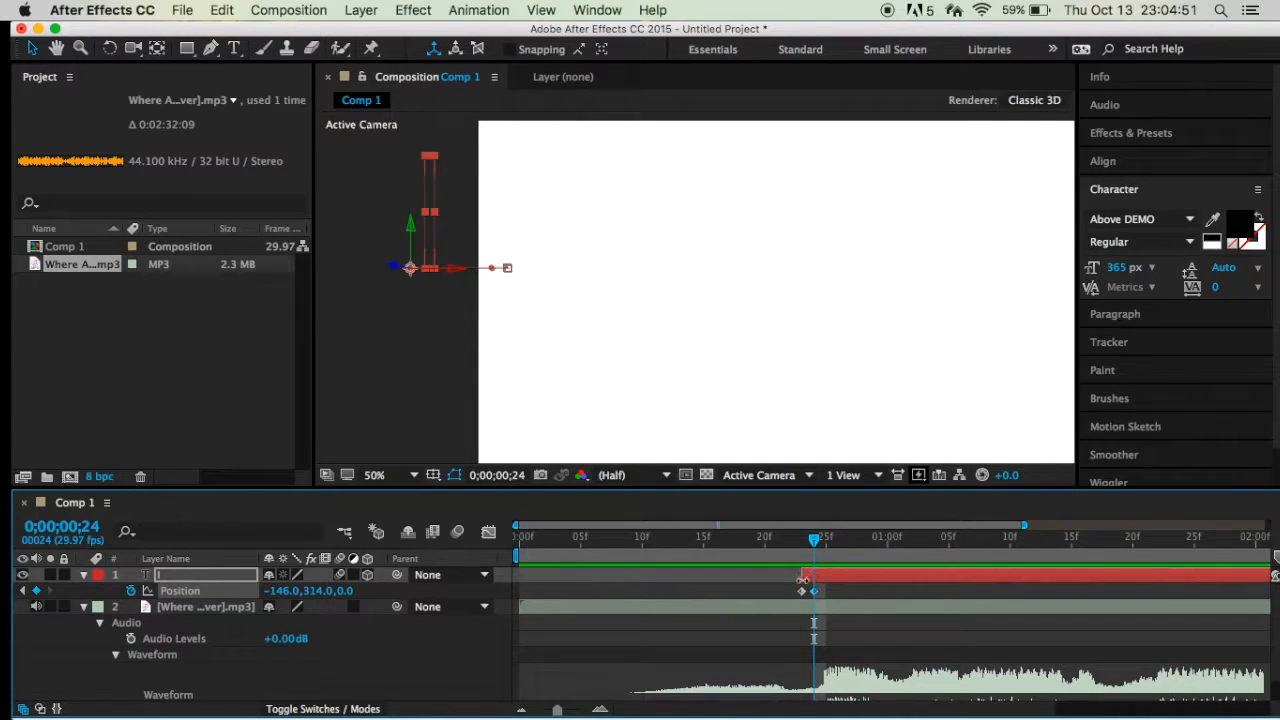
pyautogui.moveTo(803, 593); pyautogui.dragTo(789, 597)
pyautogui.moveTo(435, 222); pyautogui.dragTo(613, 229)
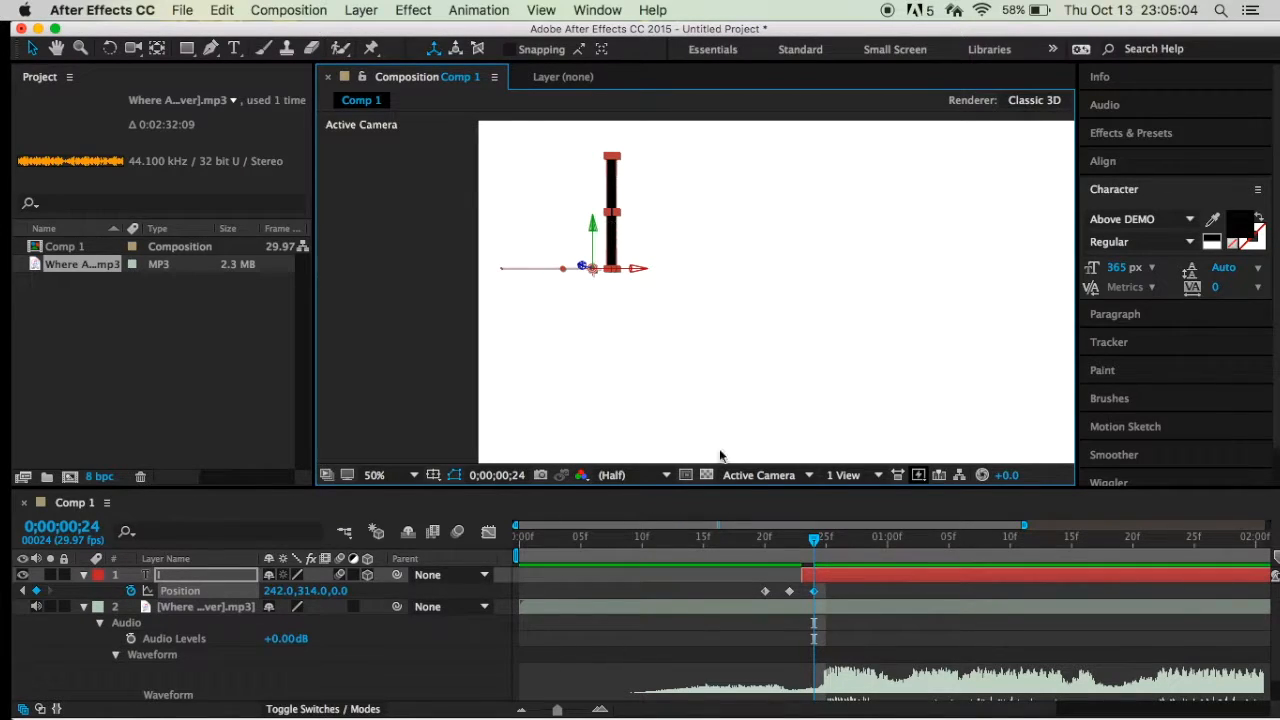
pyautogui.moveTo(815, 537); pyautogui.dragTo(750, 530)
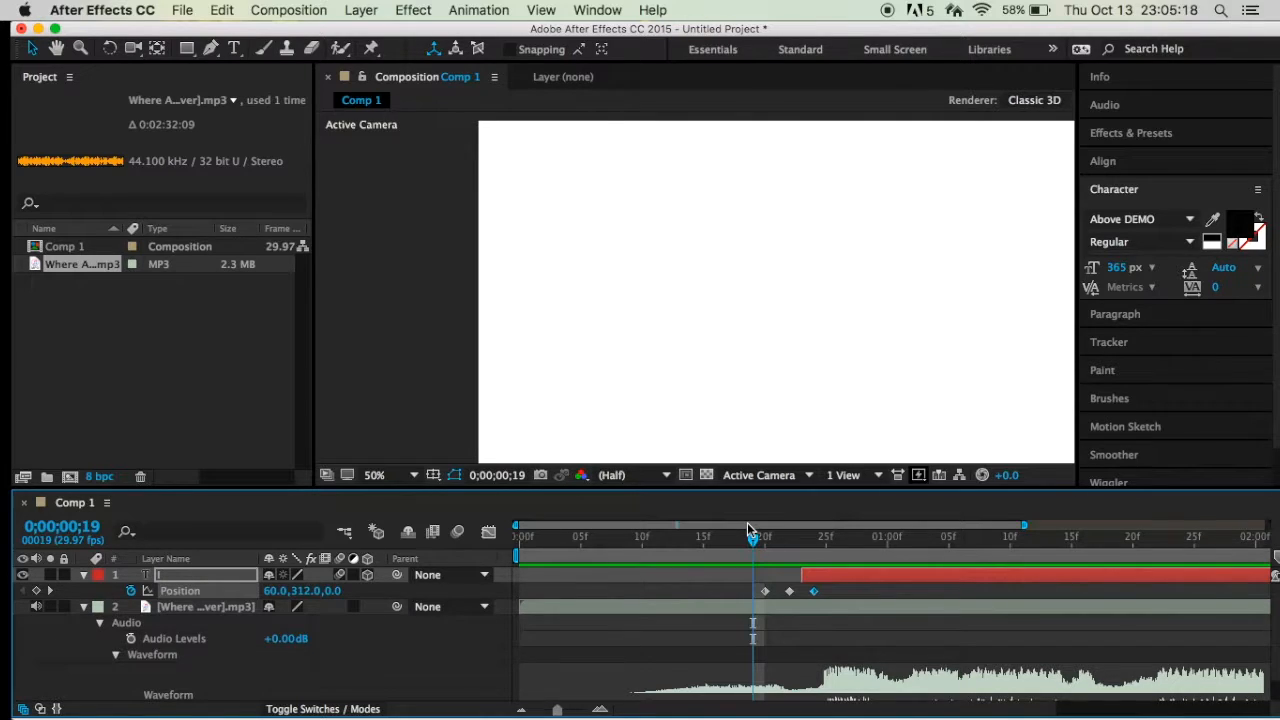
pyautogui.press('space')
pyautogui.press('space')
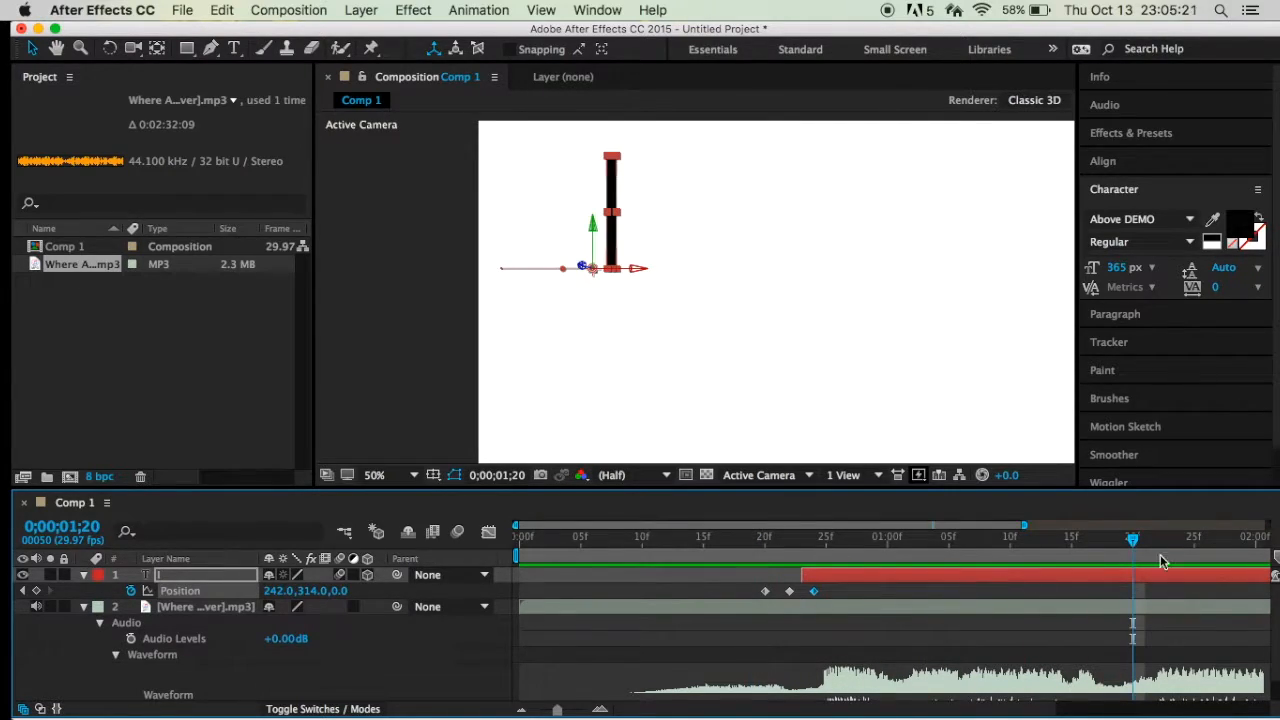
# Trim the text layer "I" to start at 0;00;00;22 and preview its entrance against the audio.
pyautogui.moveTo(801, 581); pyautogui.dragTo(790, 581)
pyautogui.moveTo(1134, 539); pyautogui.dragTo(781, 526)
pyautogui.press('space')
pyautogui.moveTo(925, 537); pyautogui.dragTo(737, 538)
pyautogui.press('space')
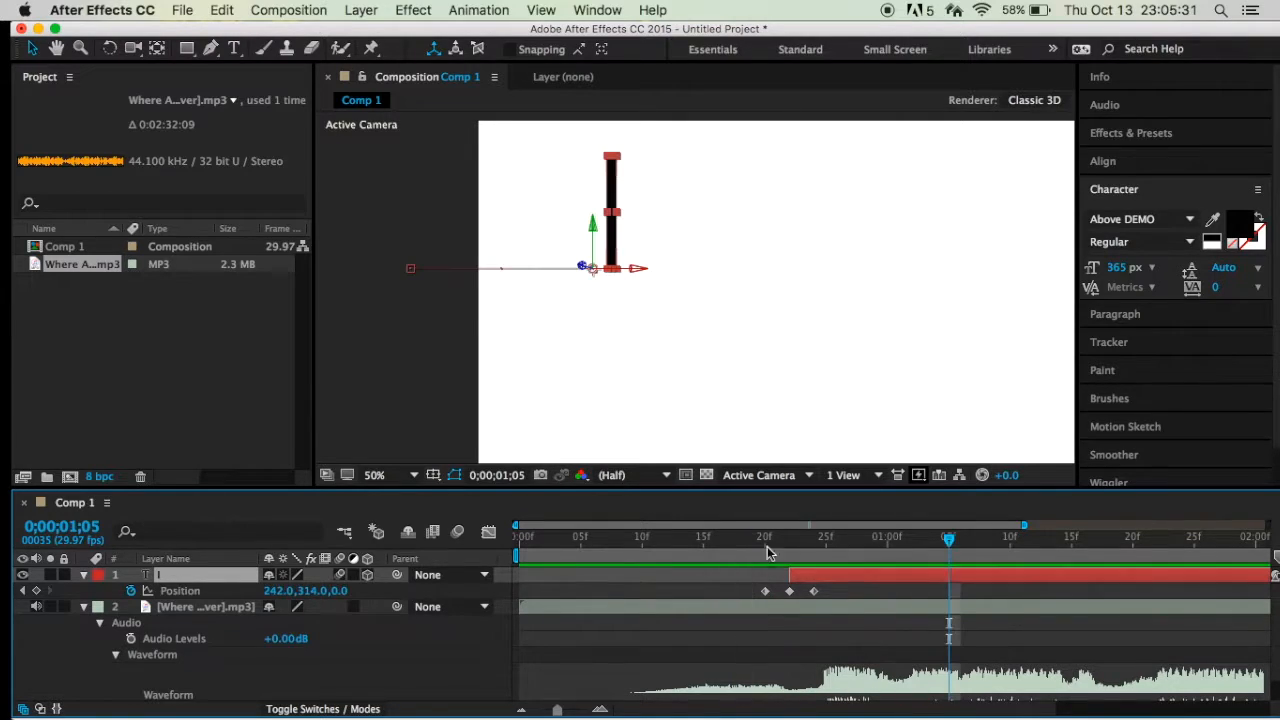
# Move the first two Position keyframes of "I" to frames 17 and 21 and preview the result.
pyautogui.moveTo(765, 592)
pyautogui.mouseDown()
pyautogui.moveTo(727, 592)
pyautogui.moveTo(789, 593)
pyautogui.moveTo(777, 597)
pyautogui.mouseUp()
pyautogui.moveTo(943, 537); pyautogui.dragTo(716, 541)
pyautogui.press('space')
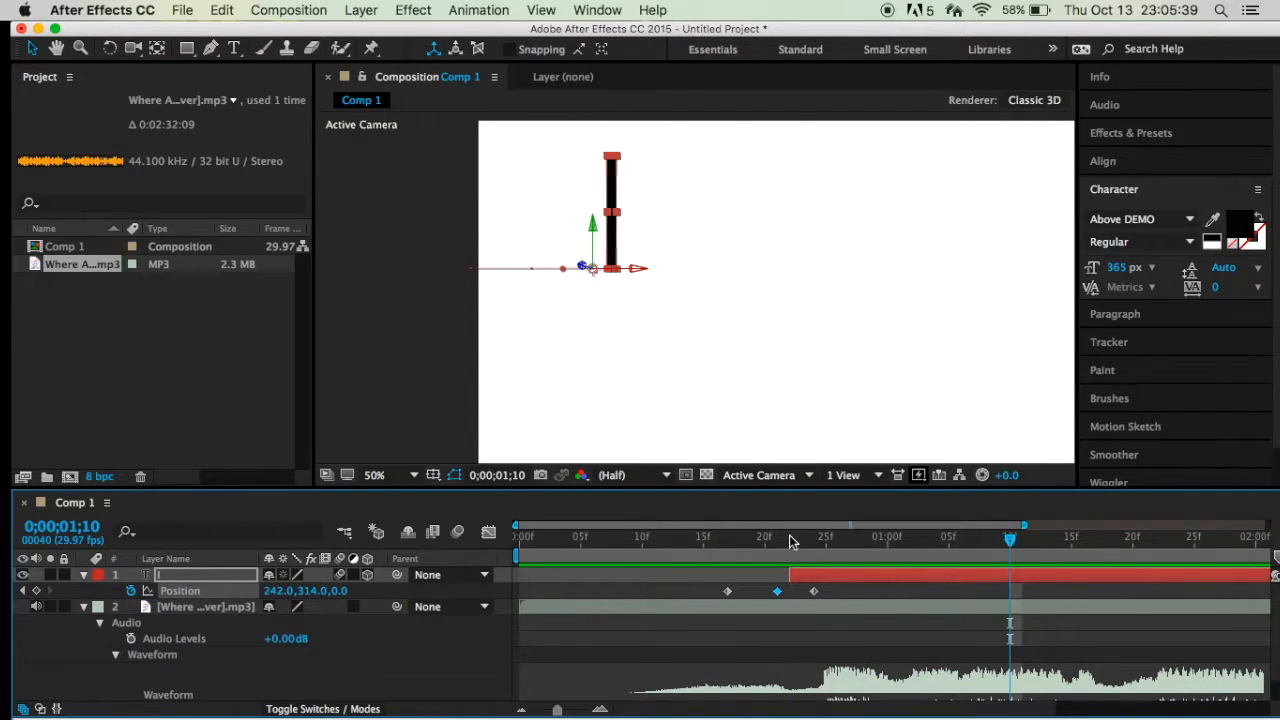
pyautogui.moveTo(1013, 540); pyautogui.dragTo(711, 553)
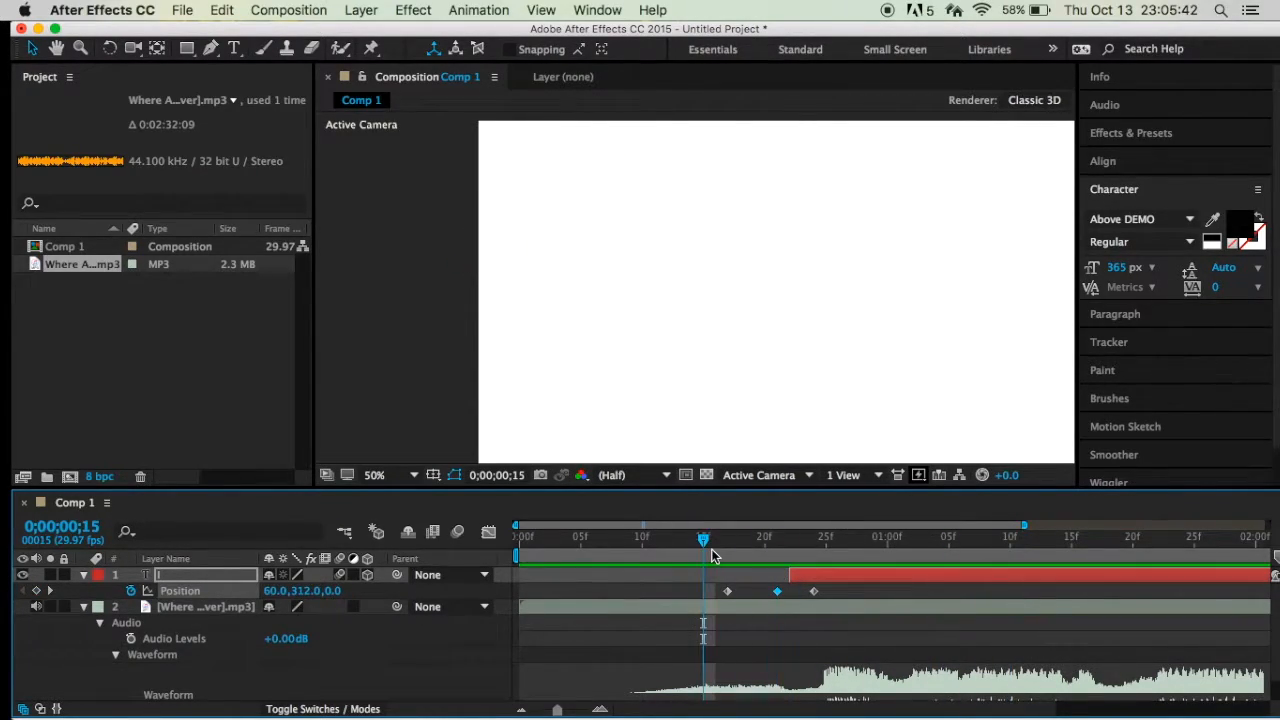
pyautogui.press('space')
pyautogui.press('space')
# Move the last Position keyframe of "I" to 0;00;00;25 and play back the slide-in.
pyautogui.moveTo(840, 541); pyautogui.dragTo(814, 538)
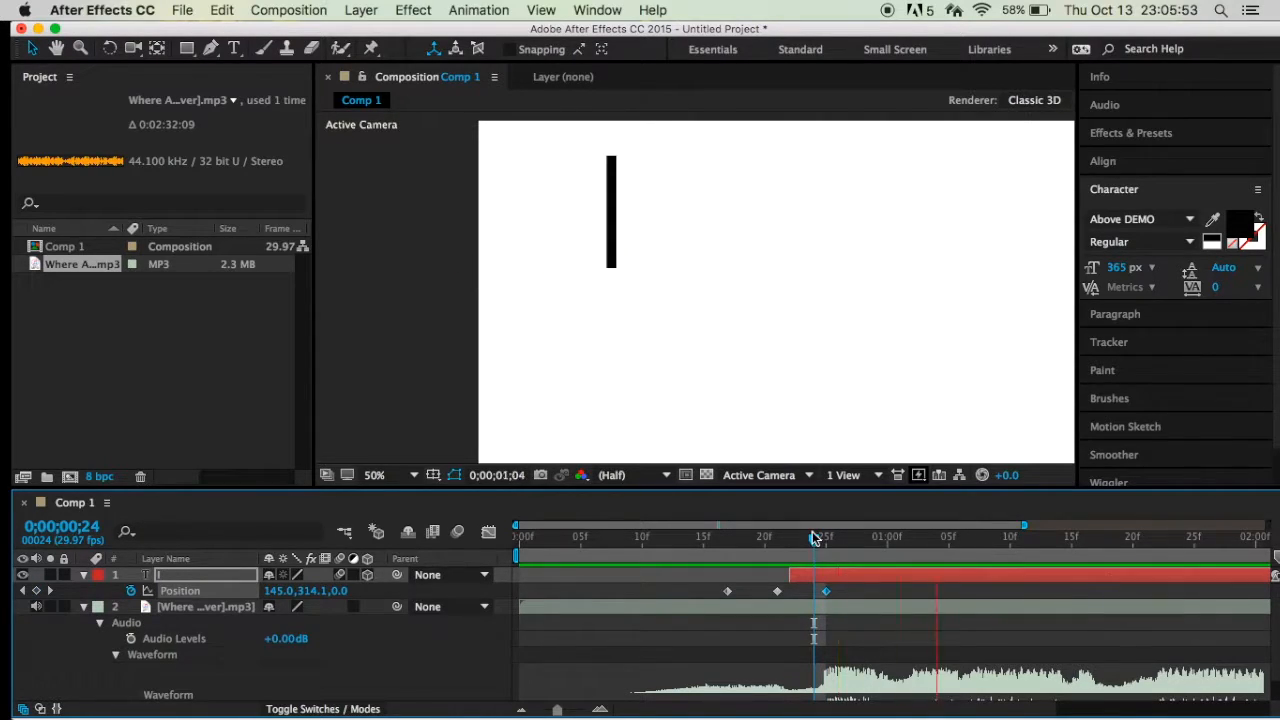
pyautogui.press('space')
pyautogui.moveTo(940, 546); pyautogui.dragTo(751, 552)
pyautogui.press('space')
pyautogui.press('space')
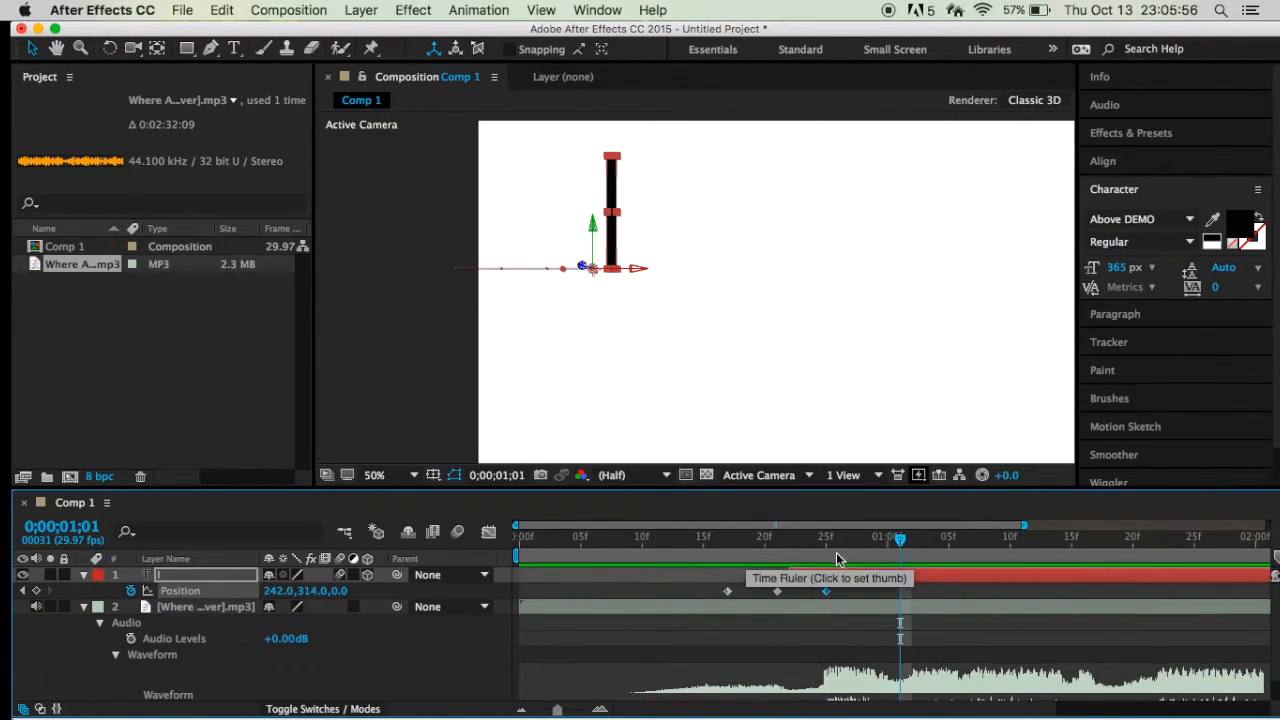
# Go to 0;00;00;27, collapse the properties of text layer "I" and deselect it, with the whole frame in view.
pyautogui.moveTo(910, 553); pyautogui.dragTo(850, 574)
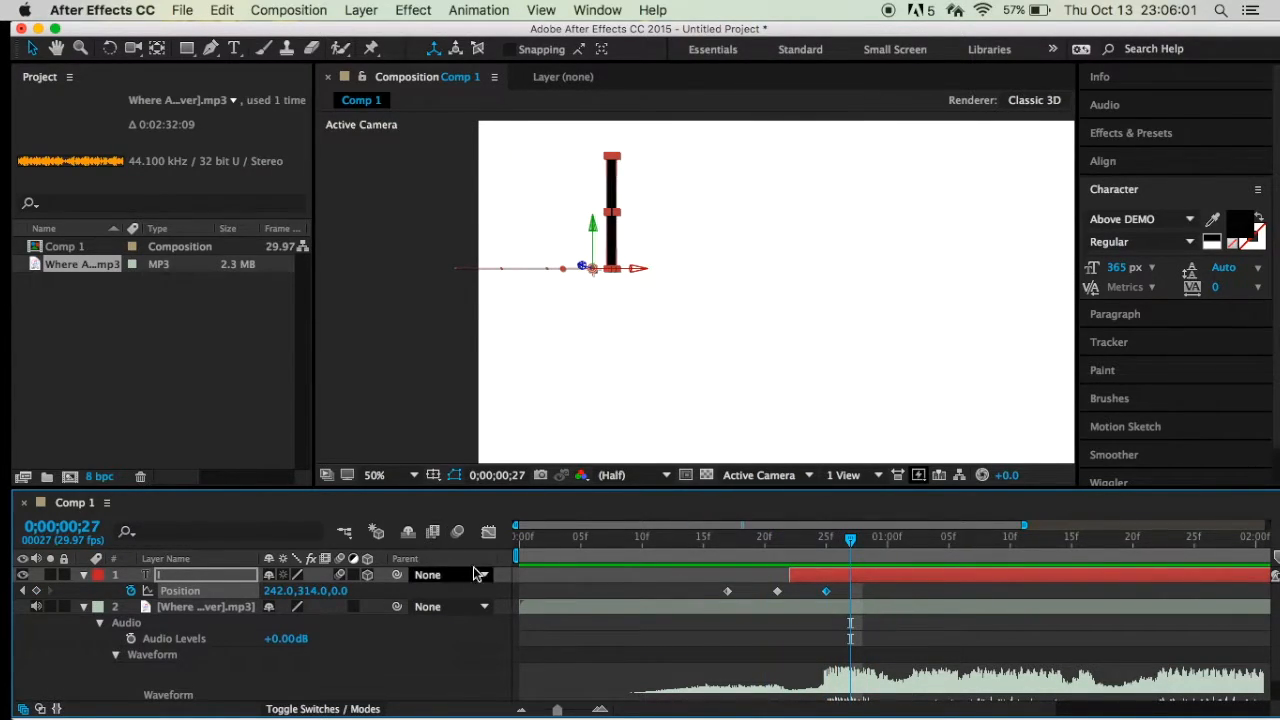
pyautogui.press(',')
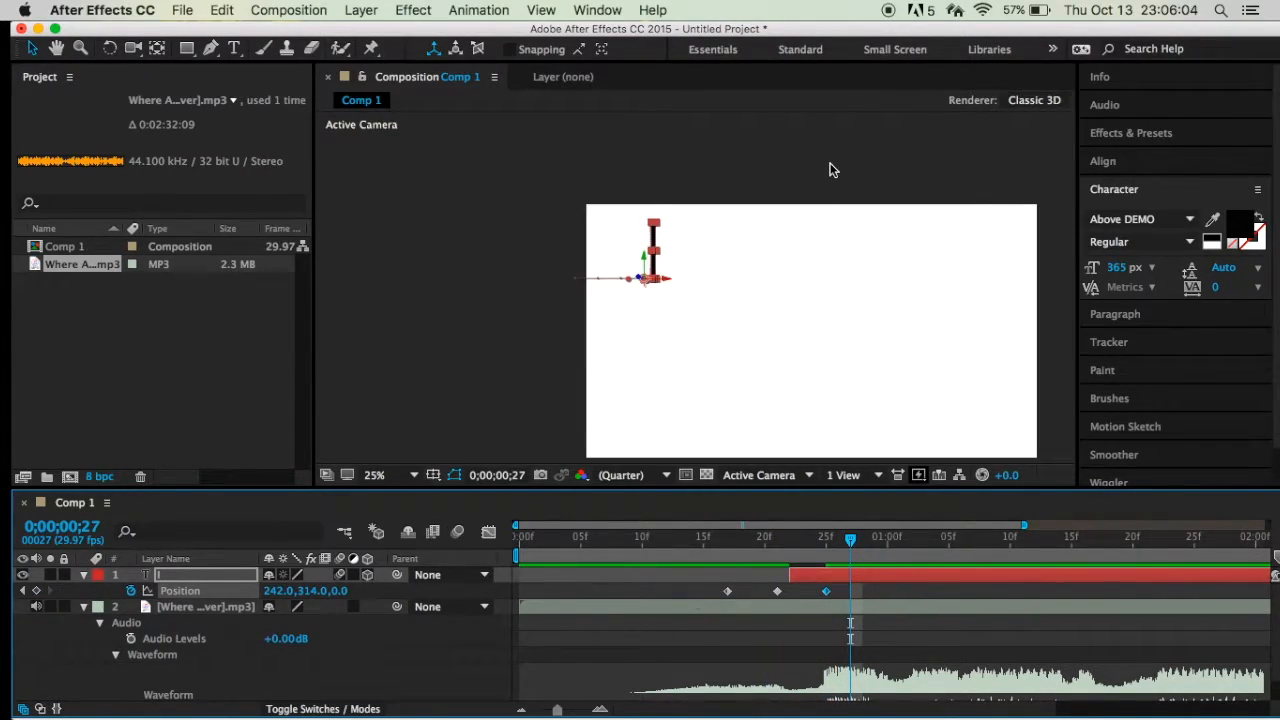
pyautogui.click(56, 48)
pyautogui.moveTo(615, 235); pyautogui.dragTo(478, 195)
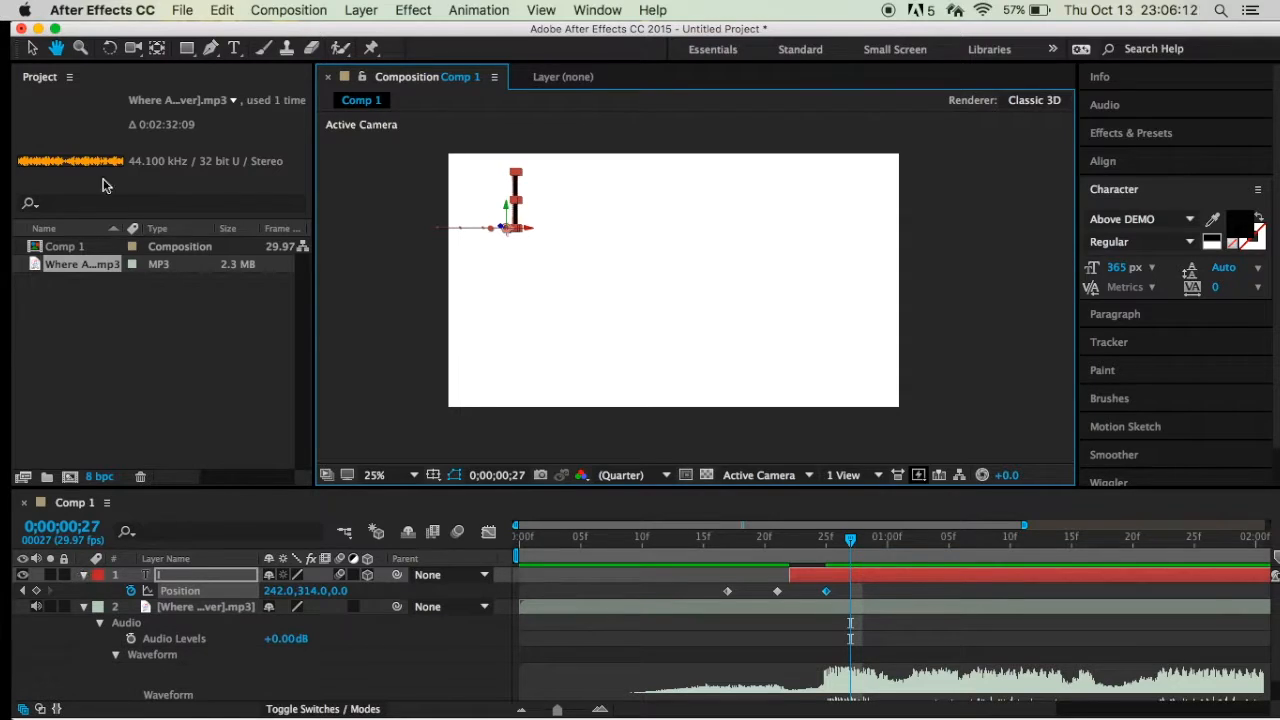
pyautogui.click(32, 48)
pyautogui.click(85, 583)
pyautogui.click(84, 576)
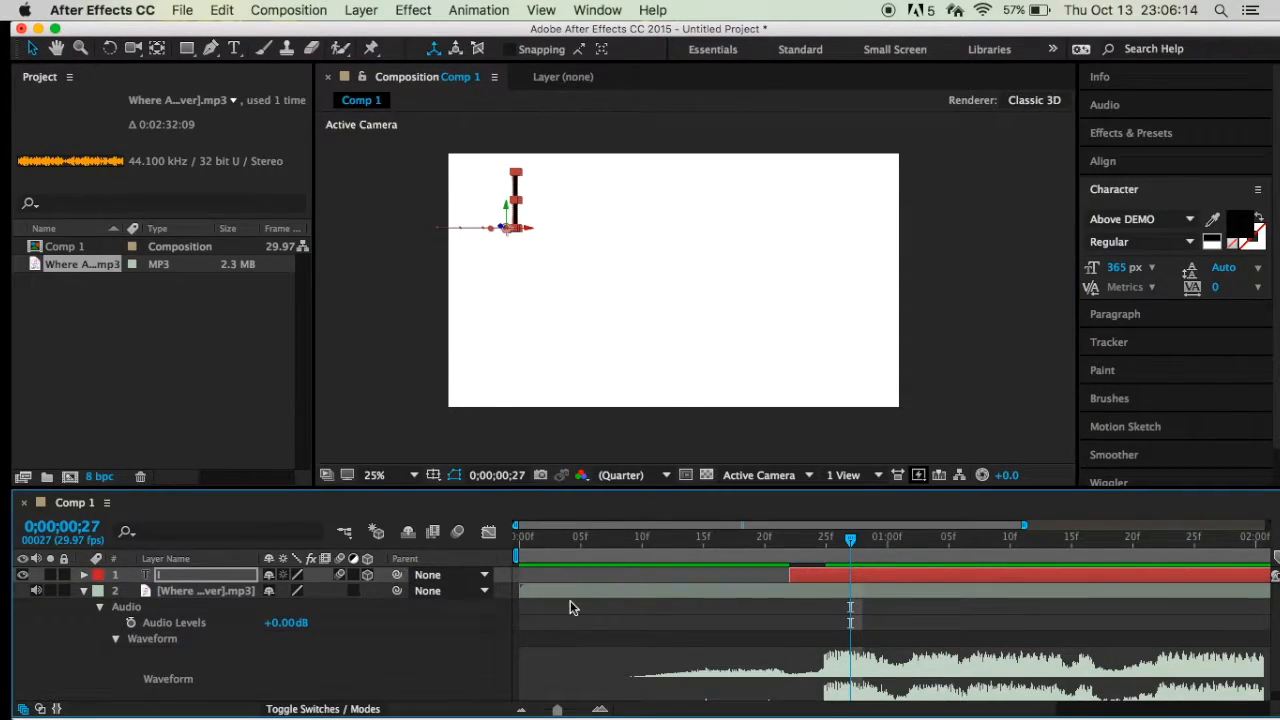
pyautogui.click(617, 572)
pyautogui.click(201, 573)
pyautogui.click(551, 576)
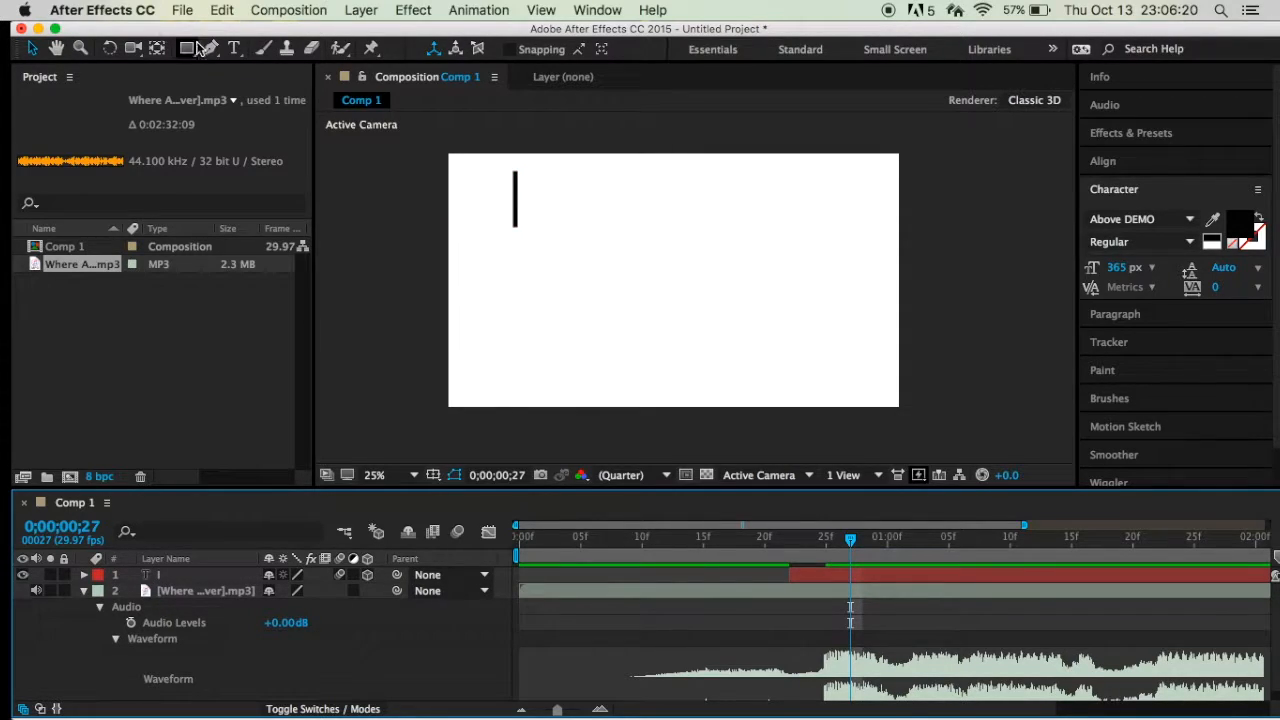
# Add a text layer reading "Give" below the "I" with the Type tool.
pyautogui.click(234, 48)
pyautogui.click(512, 314)
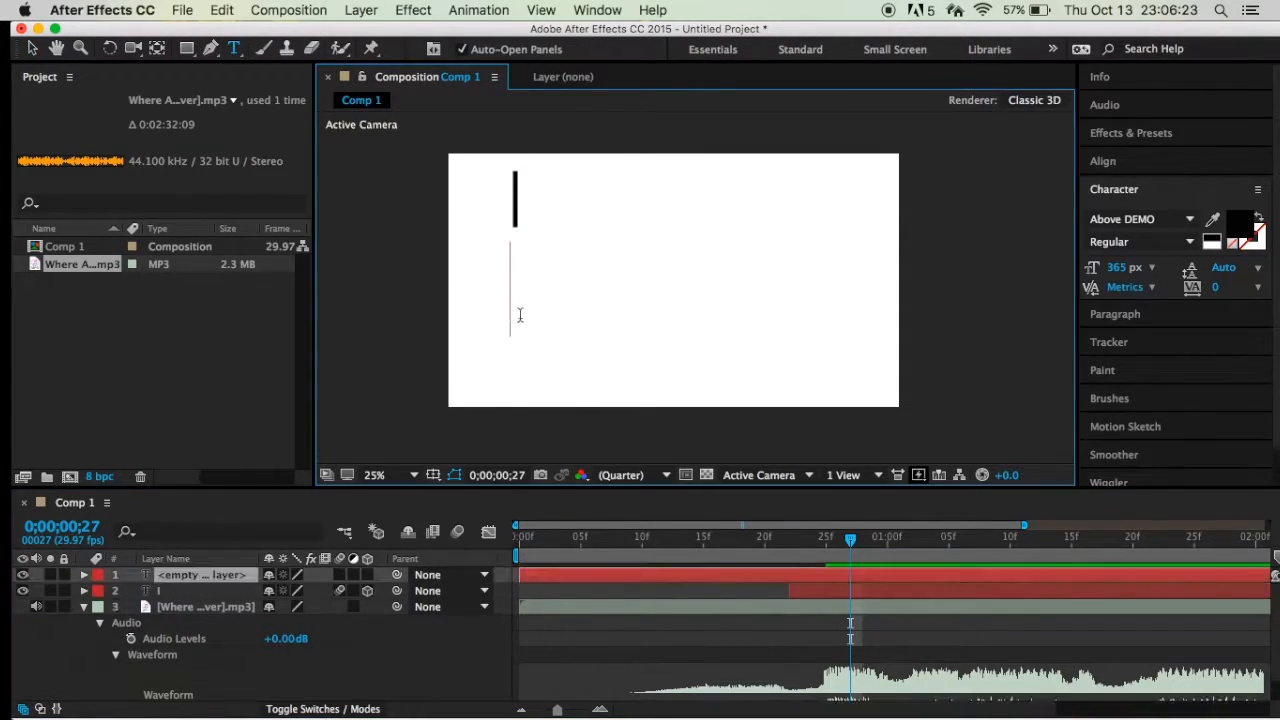
pyautogui.write('Give')
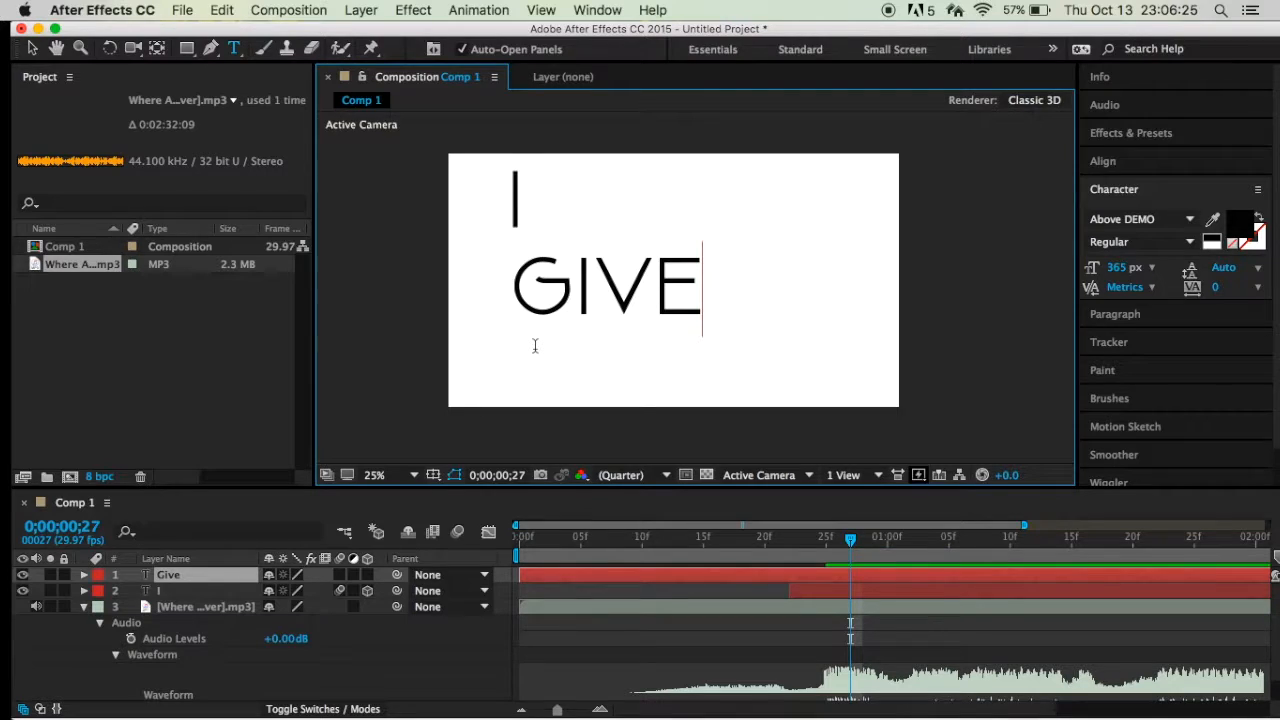
# Move the text "Give" outside the frame's lower right edge, at about 1952, 908, and enable motion blur and 3D for it.
pyautogui.click(32, 48)
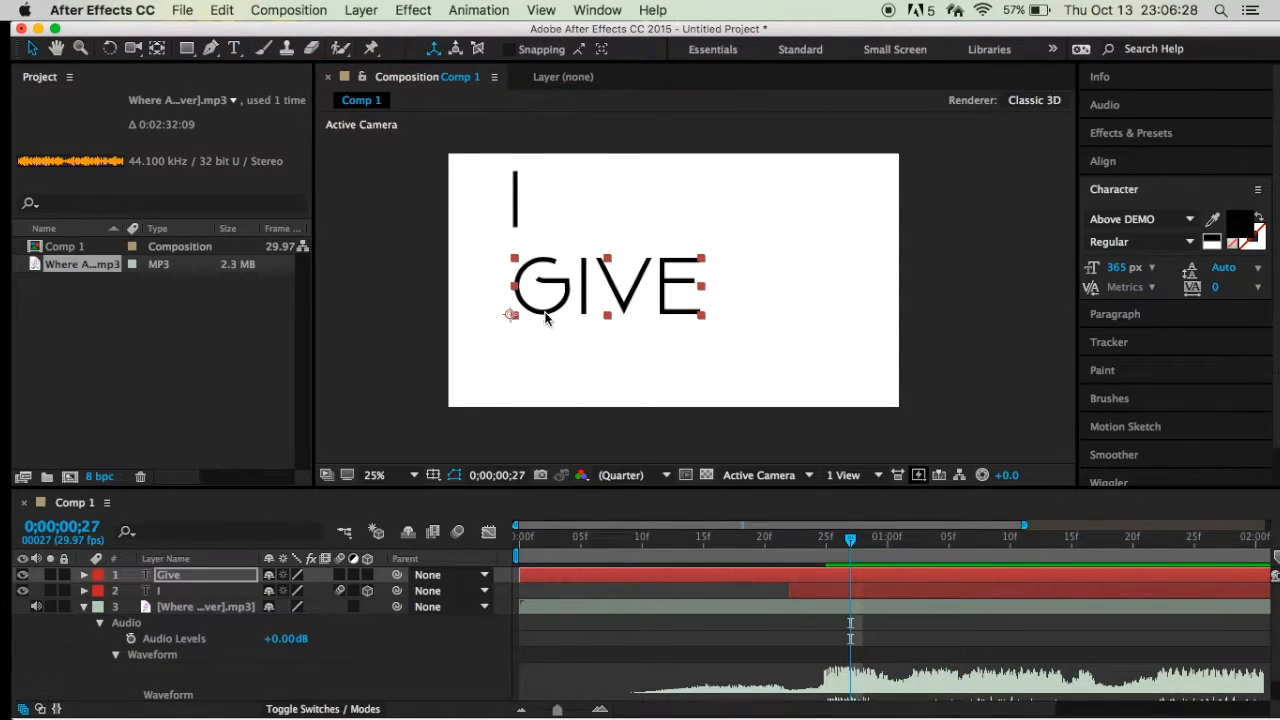
pyautogui.moveTo(566, 300); pyautogui.dragTo(970, 354)
pyautogui.click(341, 576)
pyautogui.click(367, 575)
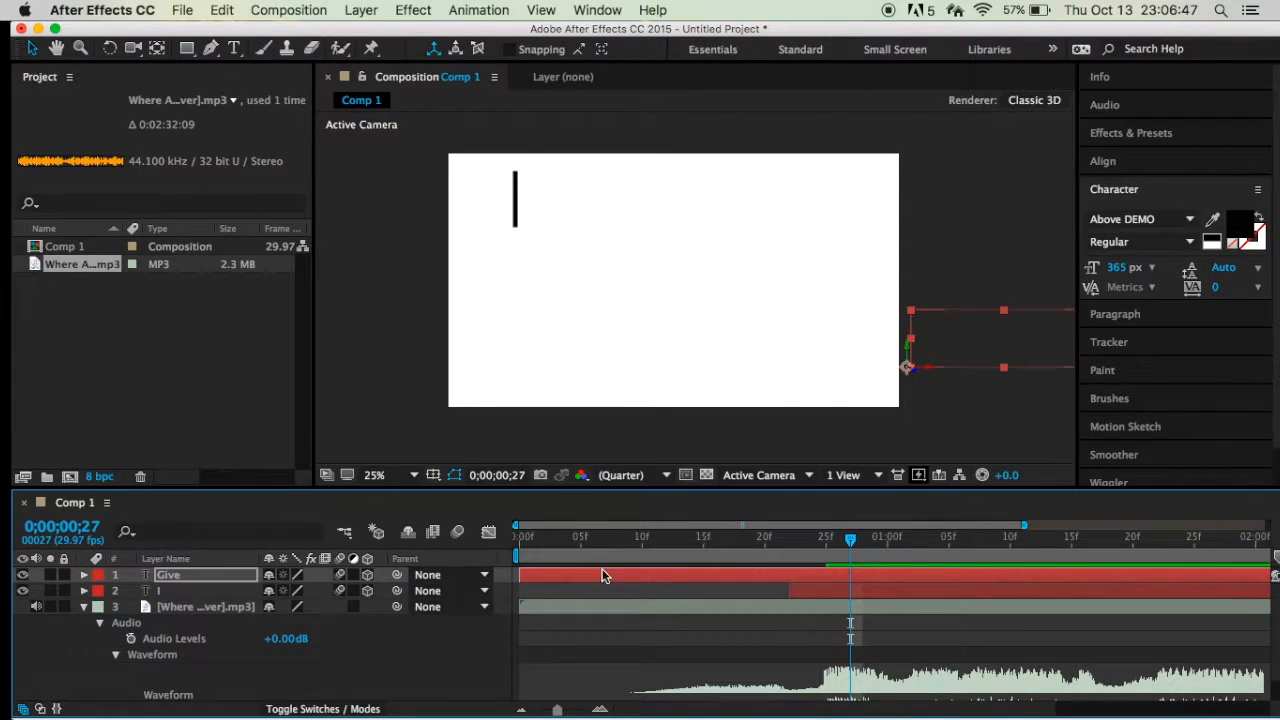
# Trim the text layer "Give" to start at 0;00;00;26, checking the timing against the audio.
pyautogui.moveTo(515, 576); pyautogui.dragTo(843, 577)
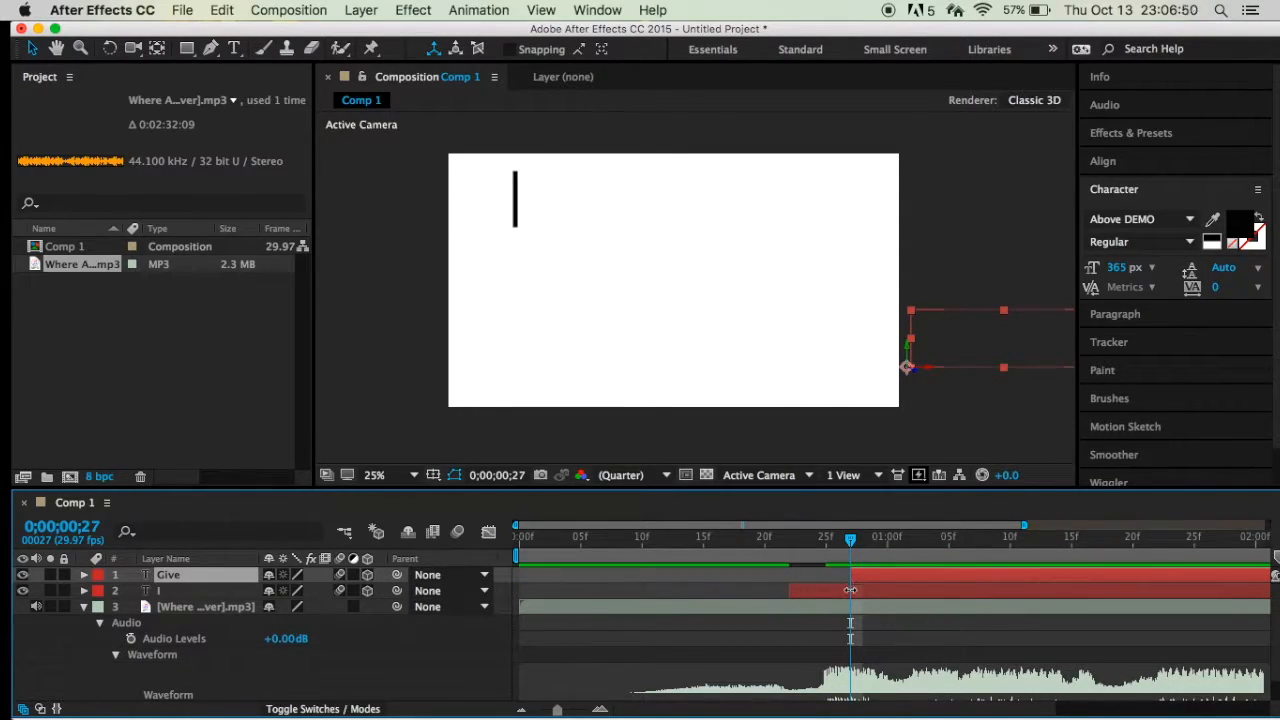
pyautogui.moveTo(852, 535); pyautogui.dragTo(829, 536)
pyautogui.press('space')
pyautogui.press('space')
pyautogui.moveTo(913, 537); pyautogui.dragTo(840, 573)
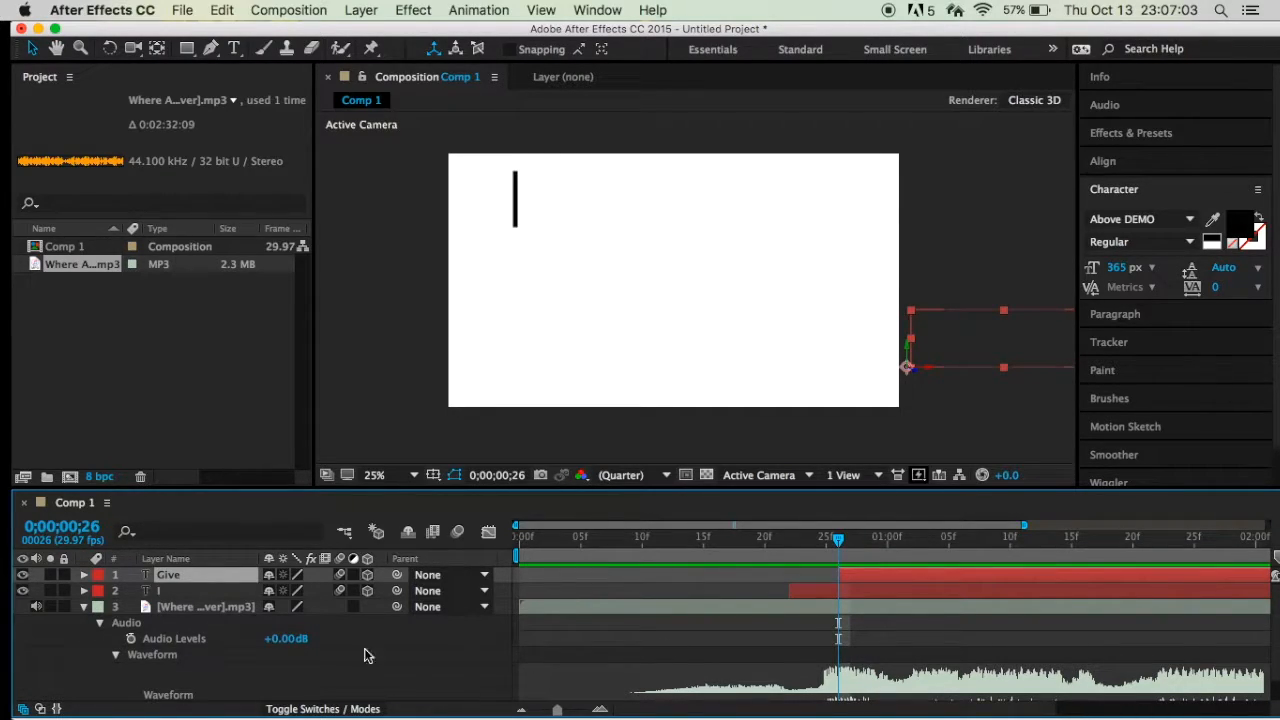
# Reveal the Position property of "Give" and set its first keyframe at 0;00;00;23.
pyautogui.press('p')
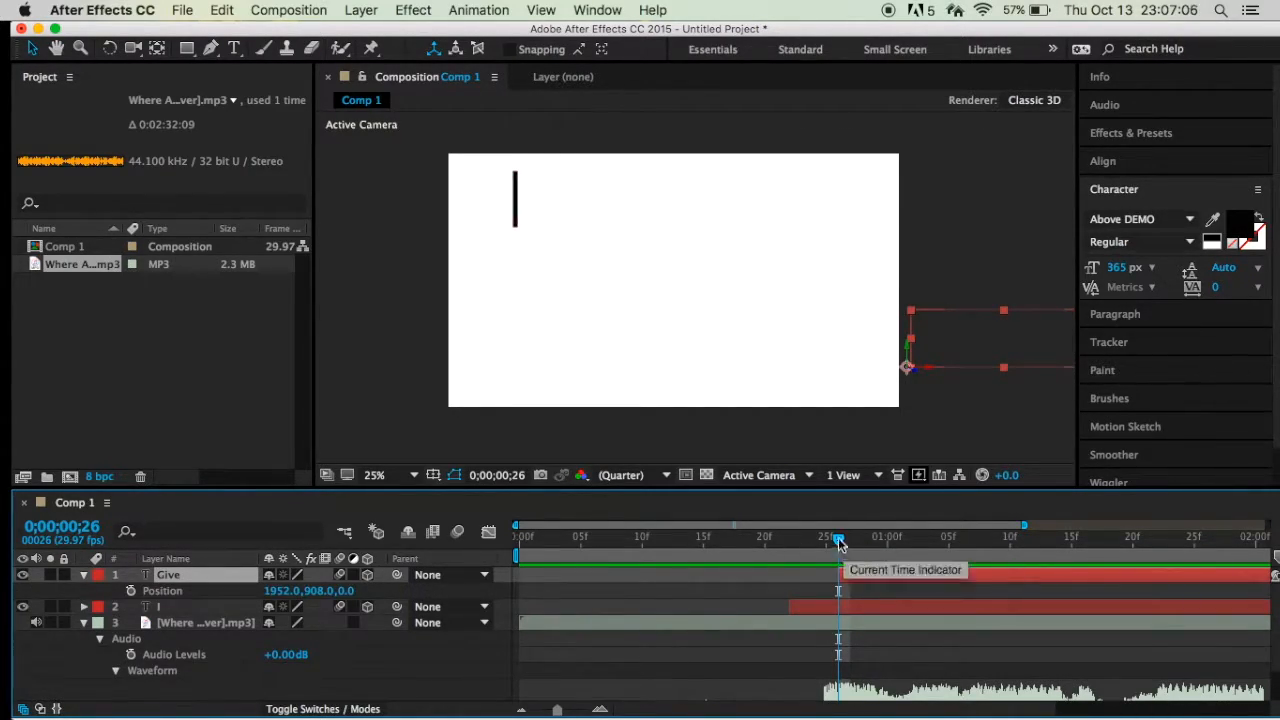
pyautogui.moveTo(838, 541); pyautogui.dragTo(802, 541)
pyautogui.click(131, 591)
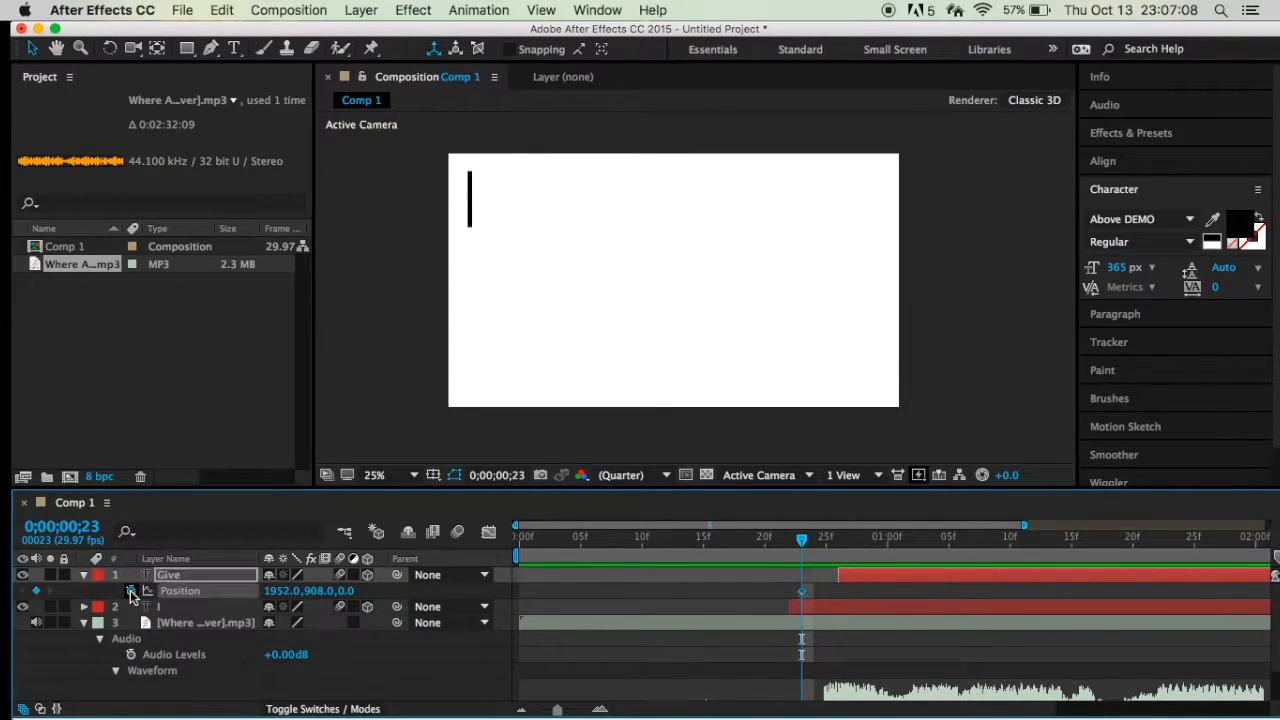
pyautogui.moveTo(803, 546); pyautogui.dragTo(828, 548)
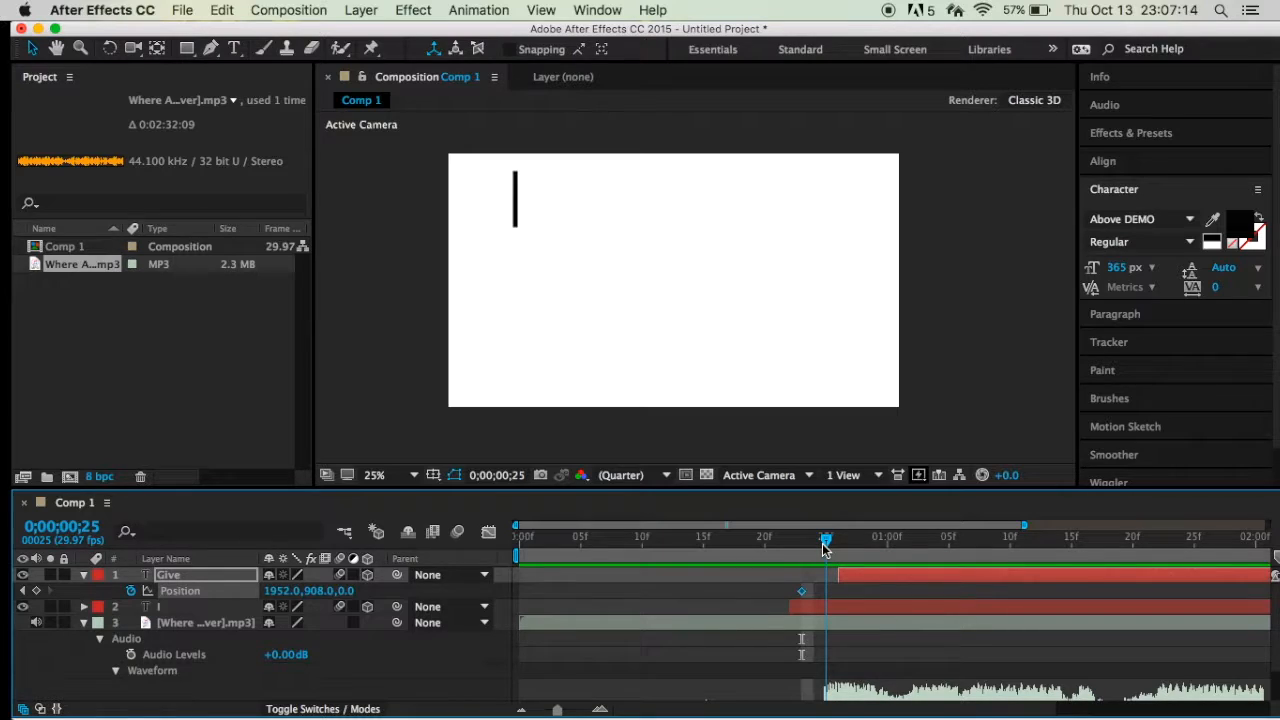
pyautogui.click(131, 591)
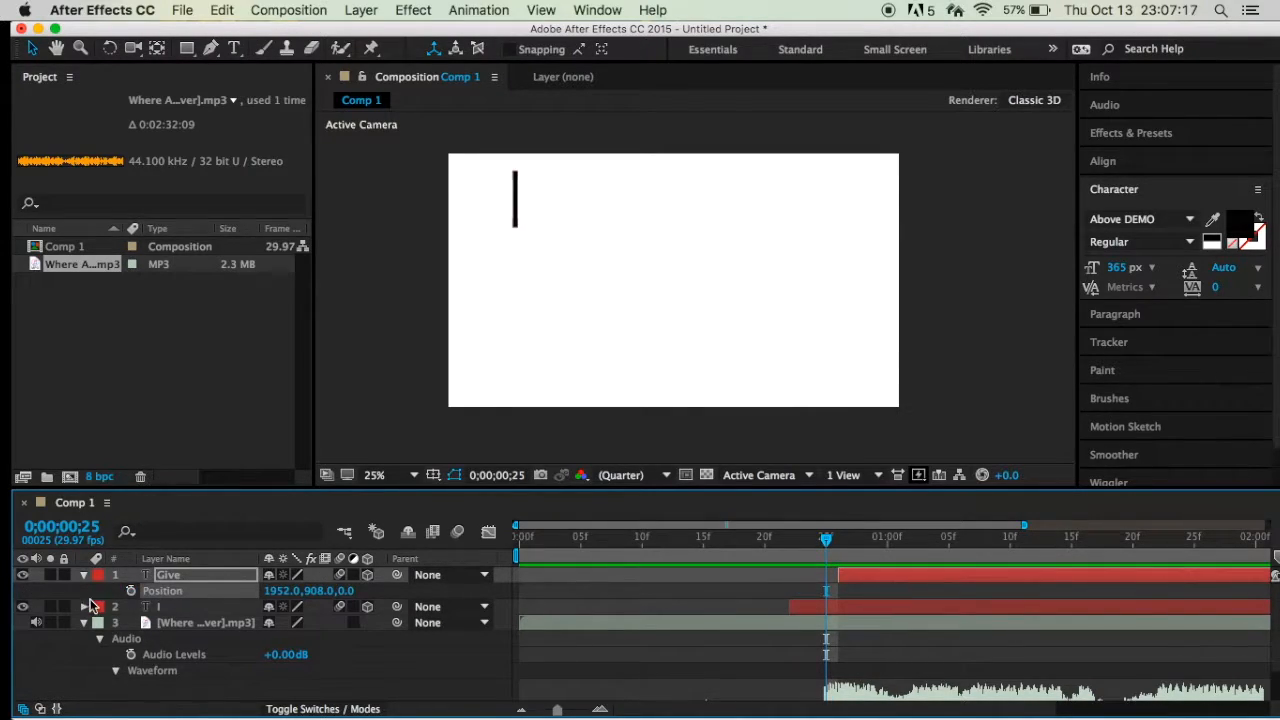
pyautogui.moveTo(826, 590); pyautogui.dragTo(801, 592)
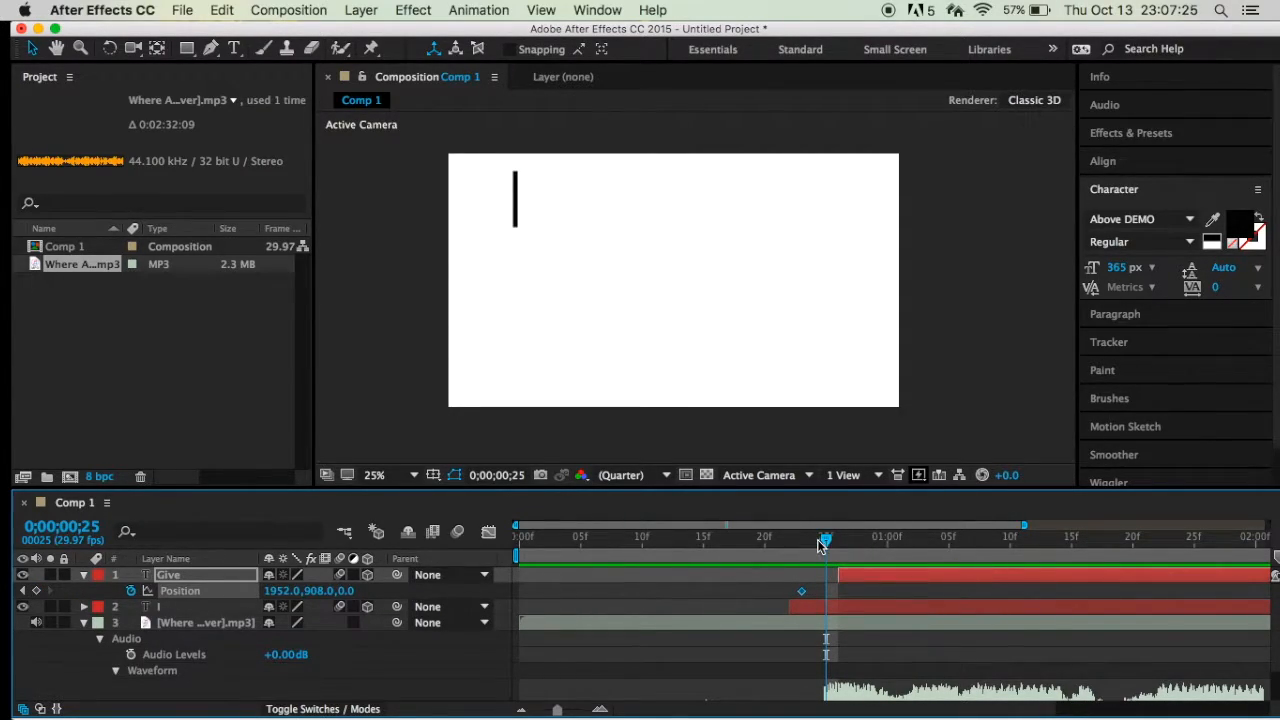
# Add a second Position keyframe to "Give" at 0;00;00;24 and trim the layer to start at that frame.
pyautogui.moveTo(826, 540); pyautogui.dragTo(815, 545)
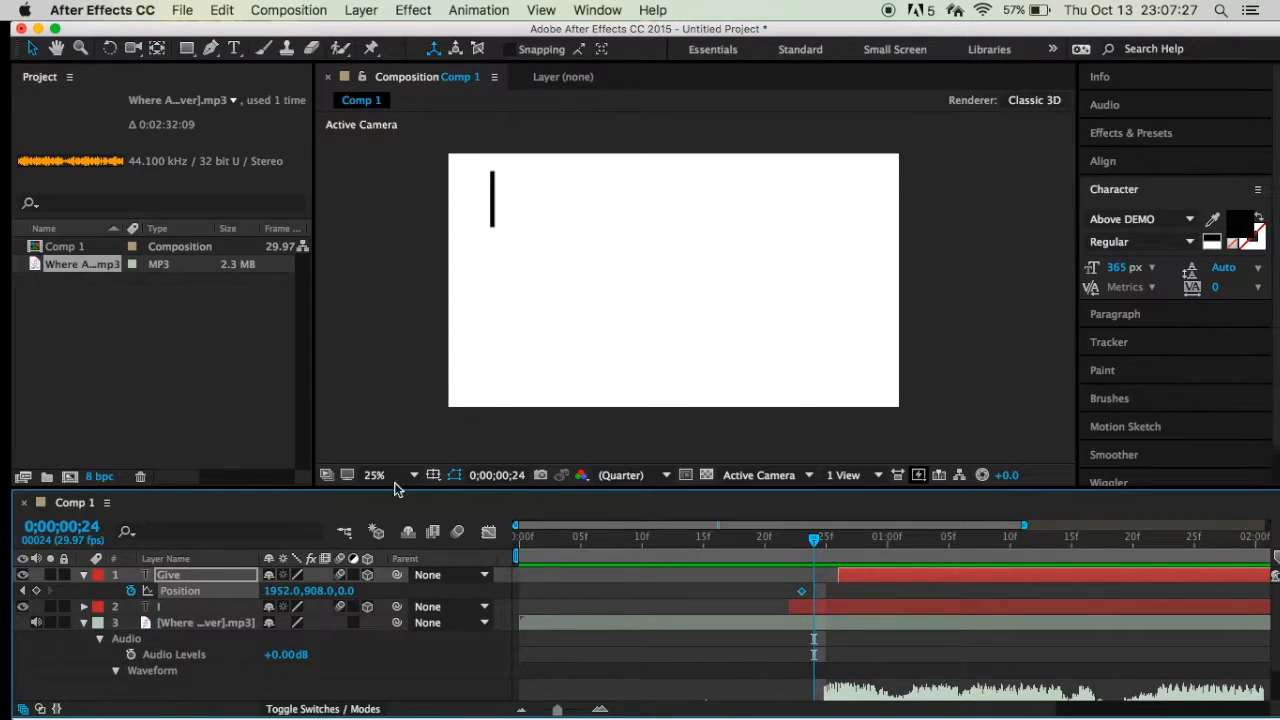
pyautogui.click(36, 590)
pyautogui.moveTo(840, 579); pyautogui.dragTo(815, 586)
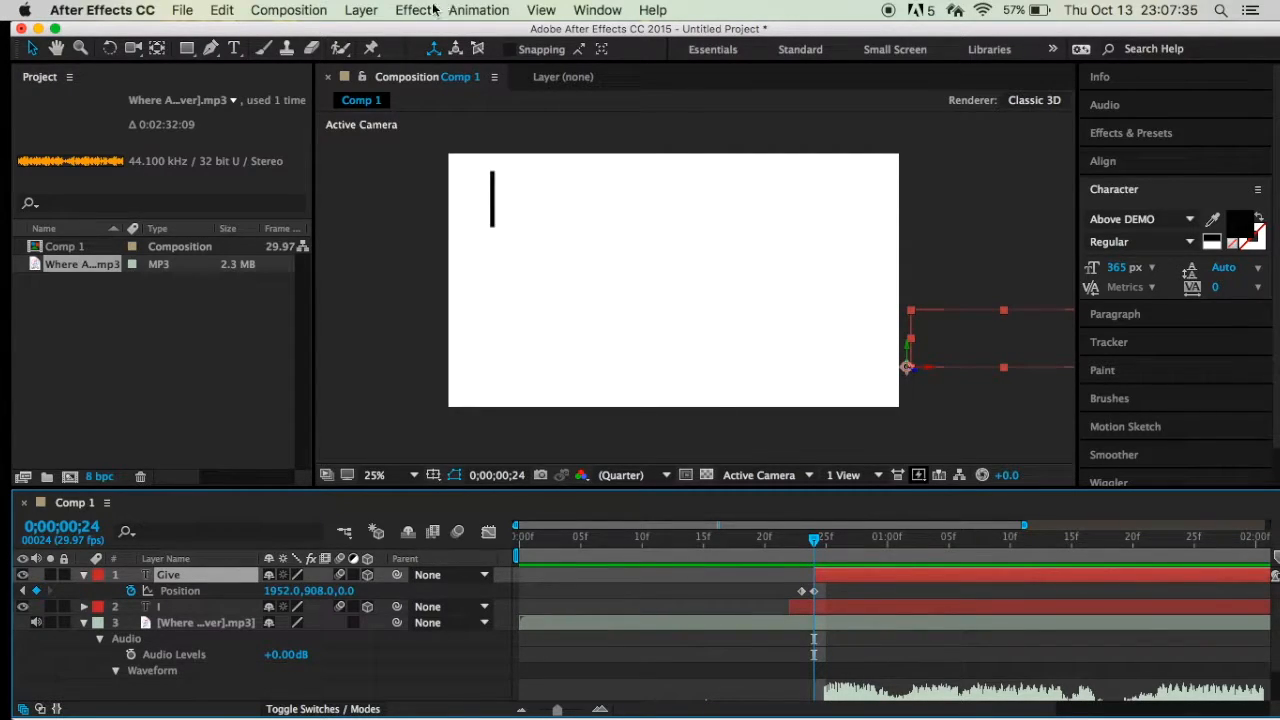
# Add a two-node camera layer with the 35mm preset and film size measured horizontally.
pyautogui.click(362, 10)
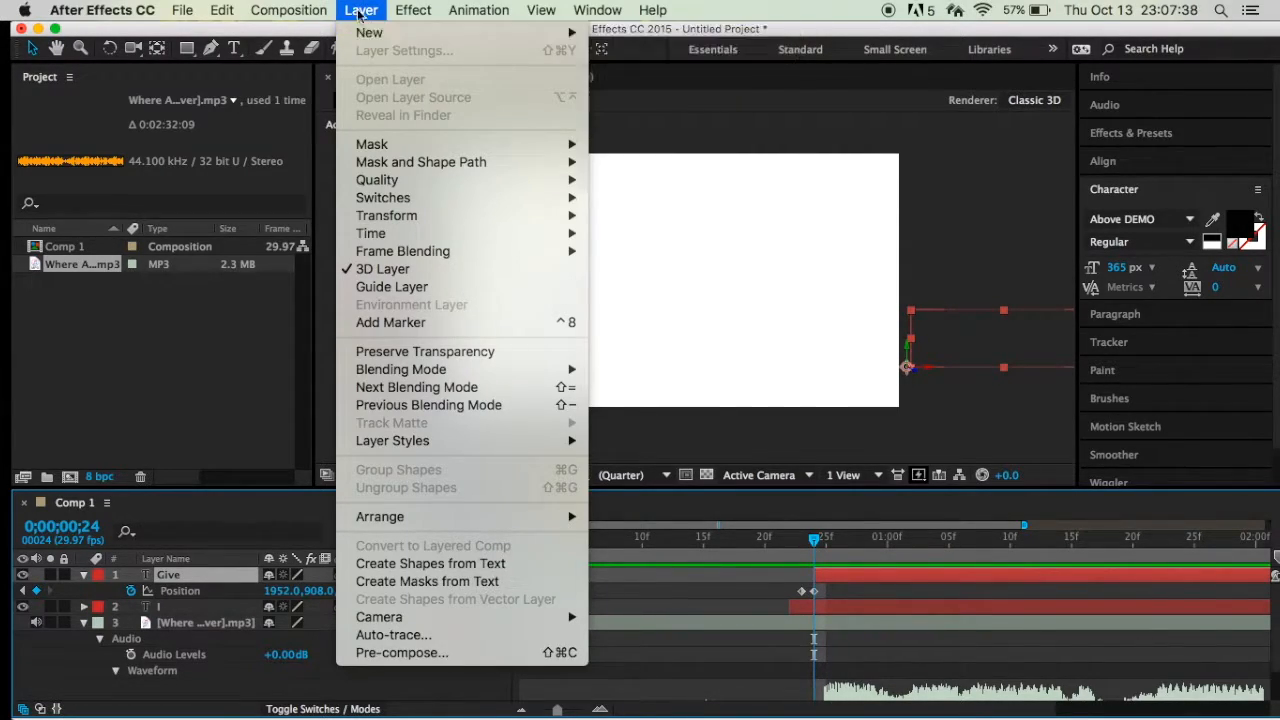
pyautogui.moveTo(368, 38)
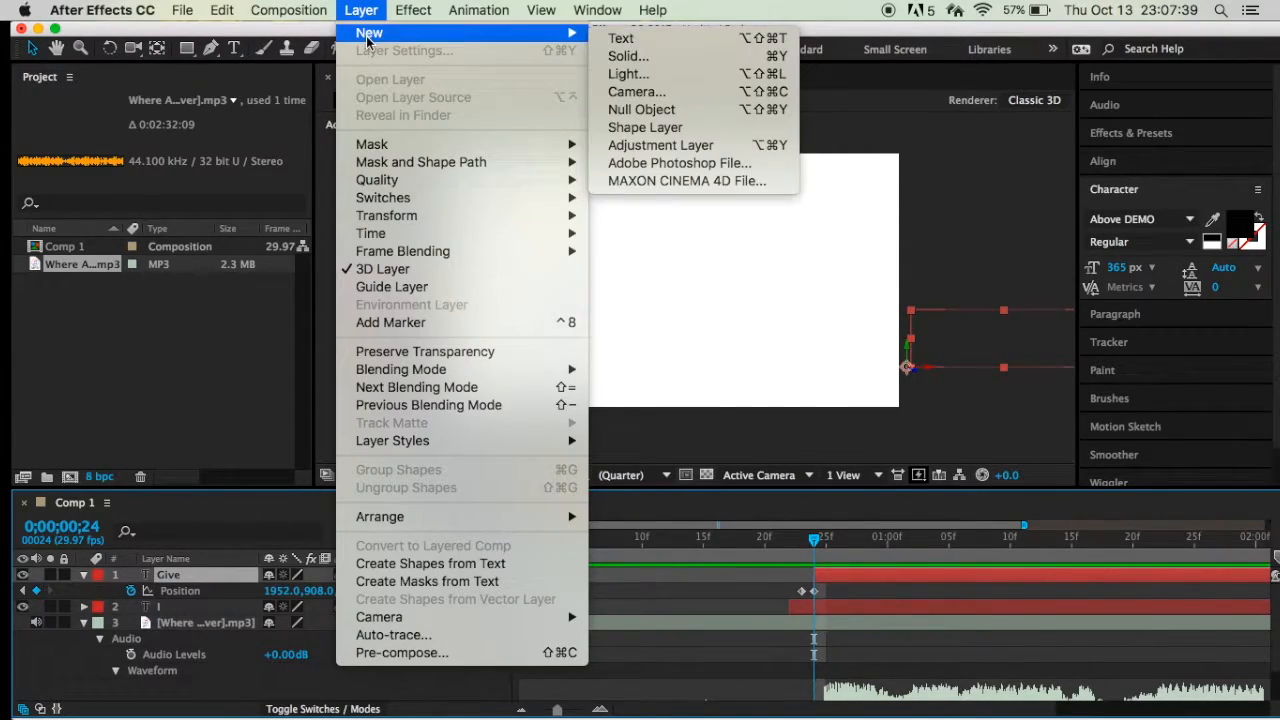
pyautogui.click(635, 96)
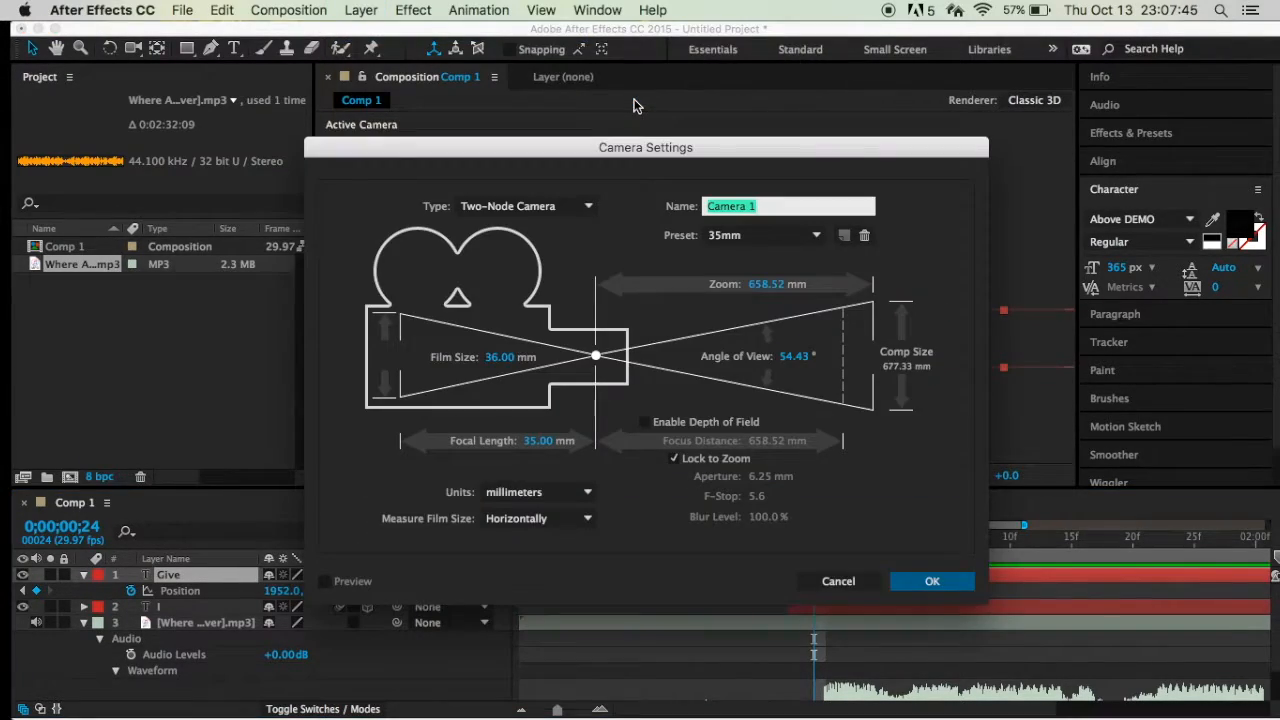
pyautogui.click(745, 237)
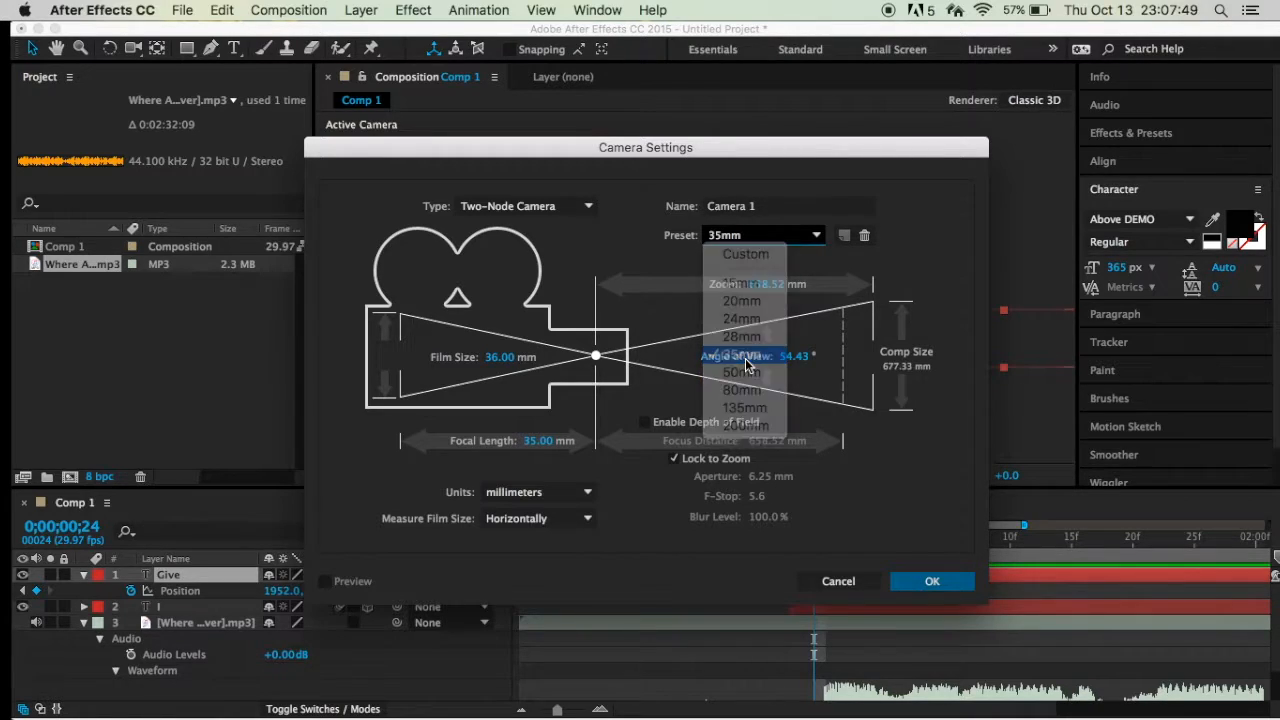
pyautogui.click(745, 358)
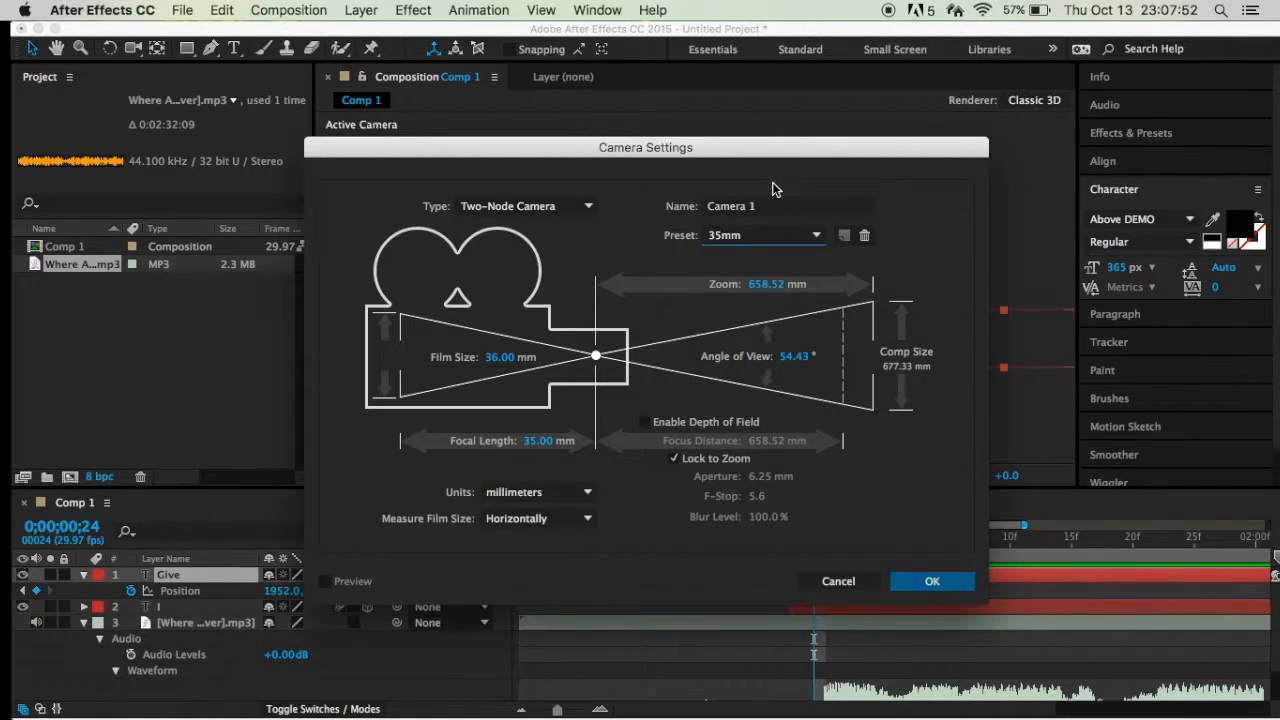
pyautogui.click(757, 233)
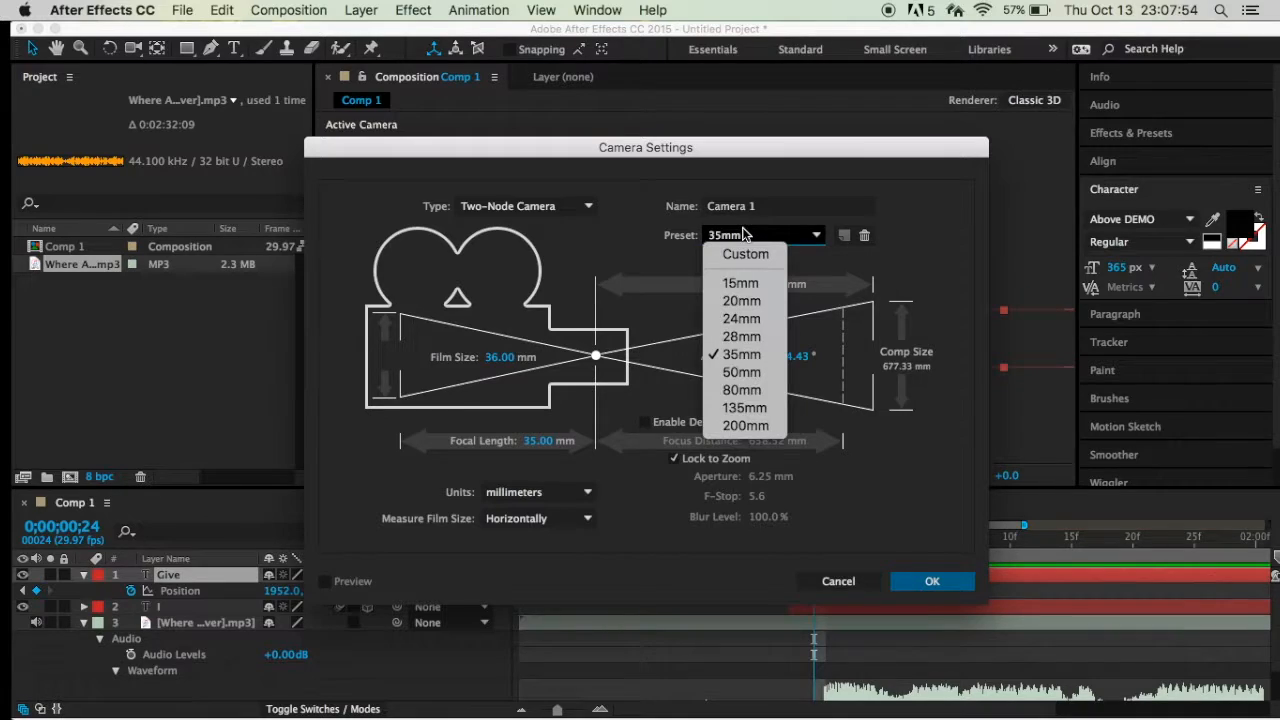
pyautogui.click(808, 240)
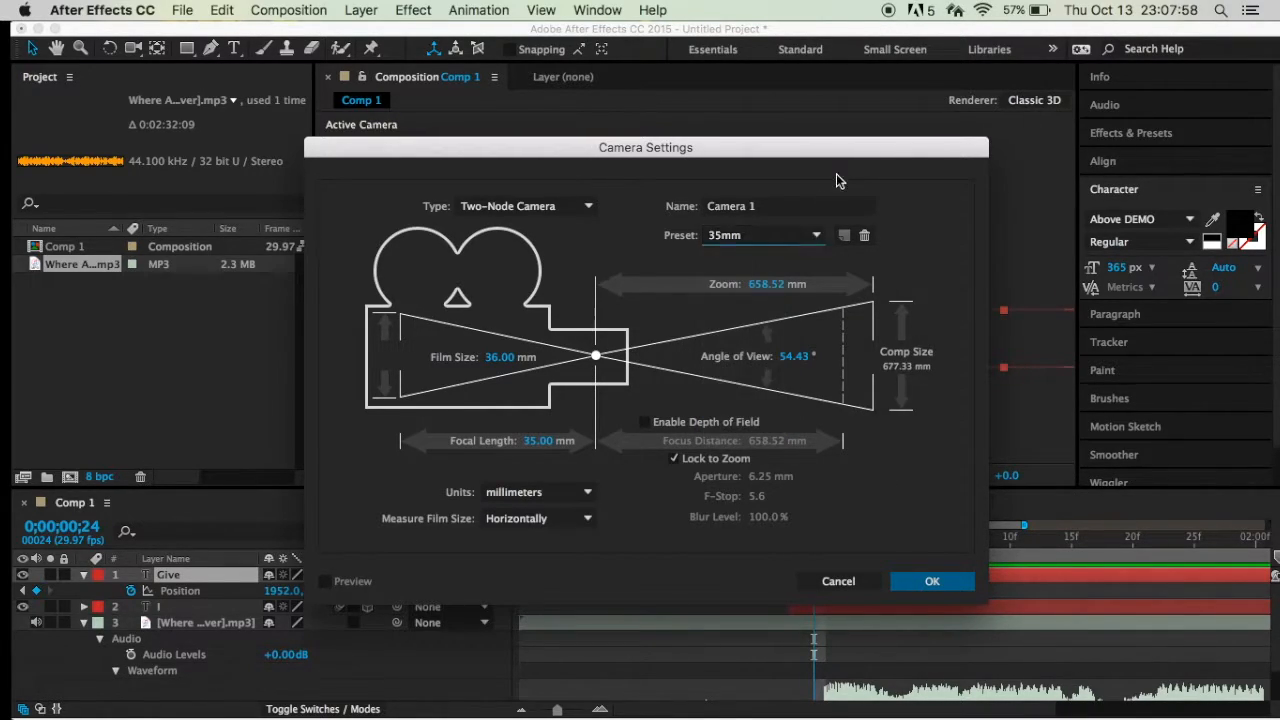
pyautogui.click(514, 524)
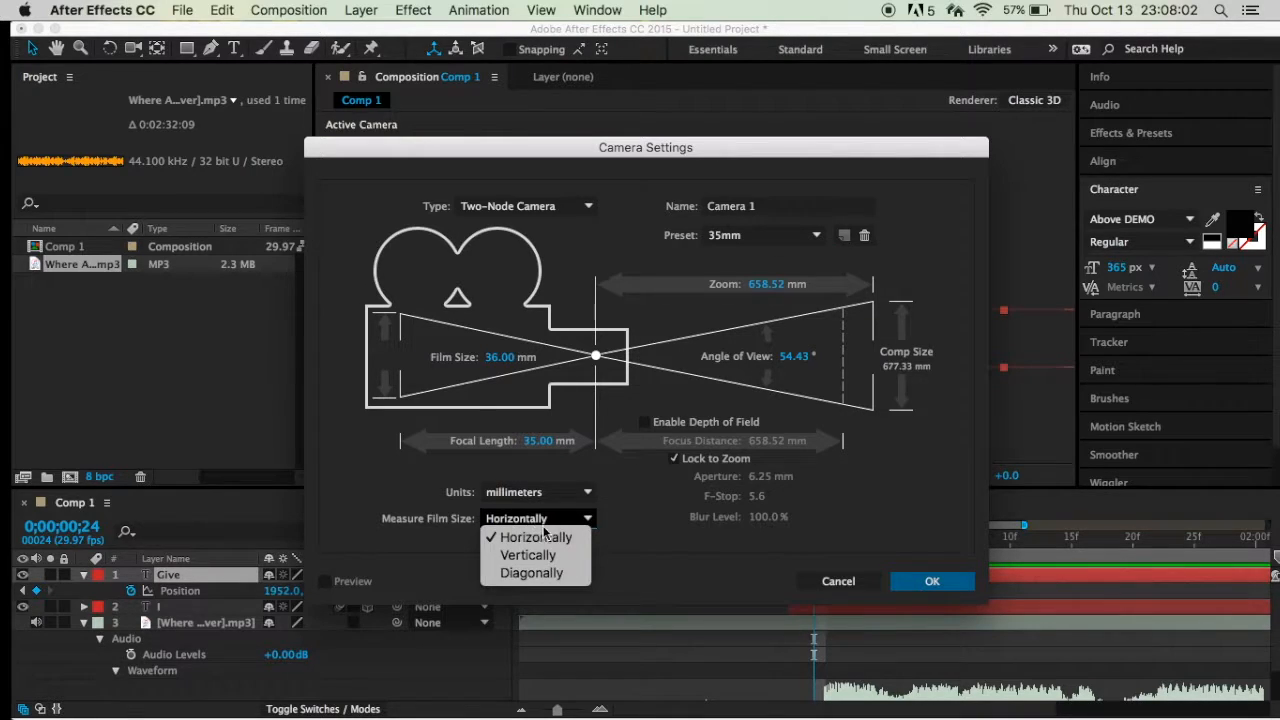
pyautogui.click(558, 523)
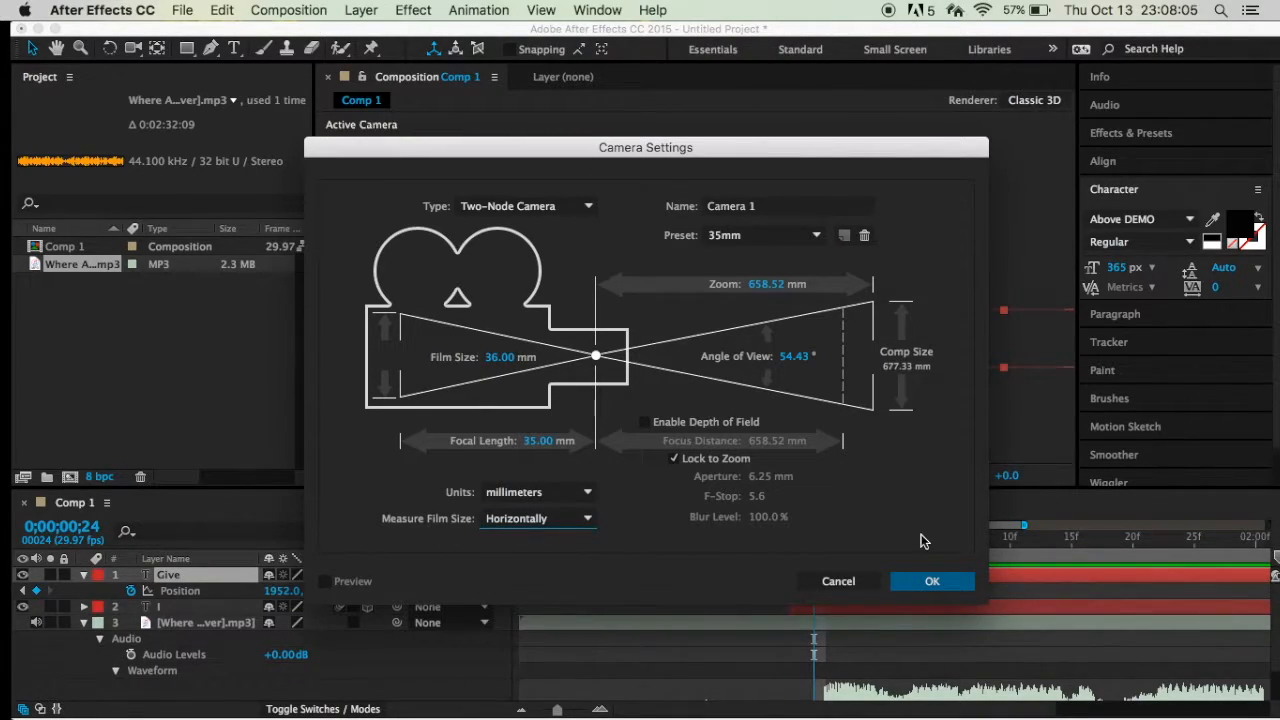
pyautogui.click(914, 581)
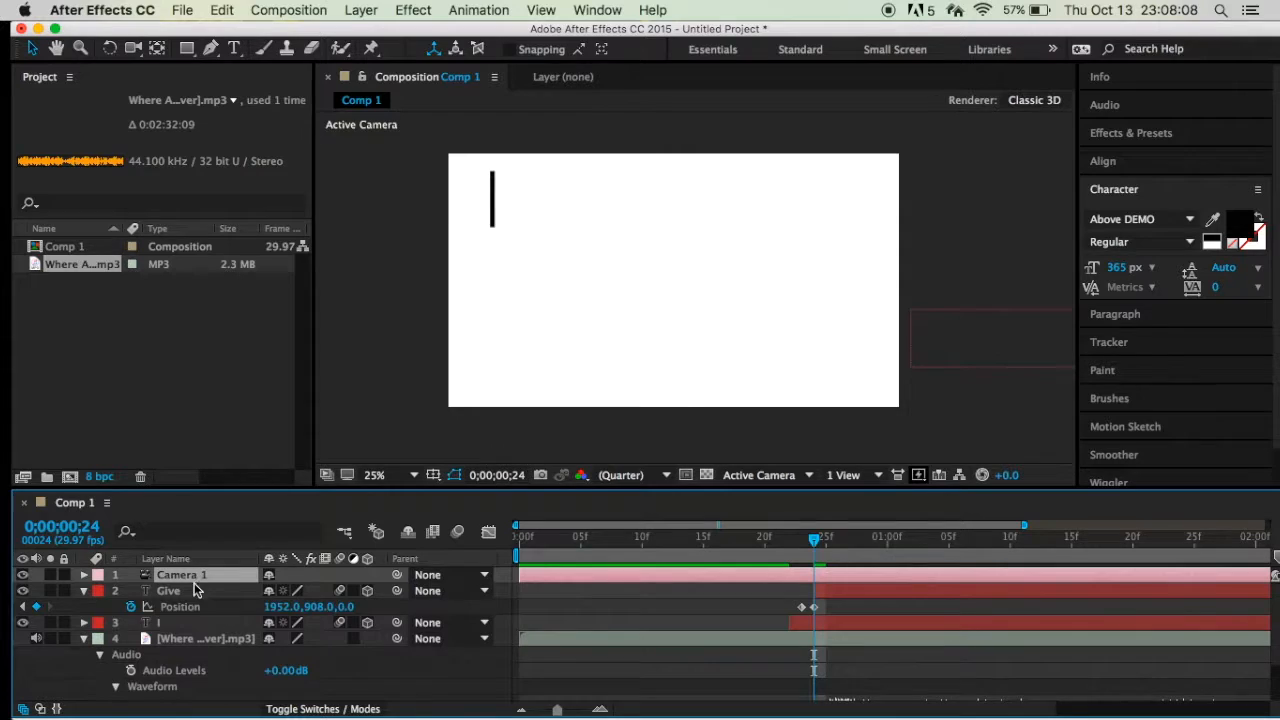
# Add a null object named "Camera Control 1" and enable motion blur and 3D for it.
pyautogui.click(364, 9)
pyautogui.moveTo(365, 38)
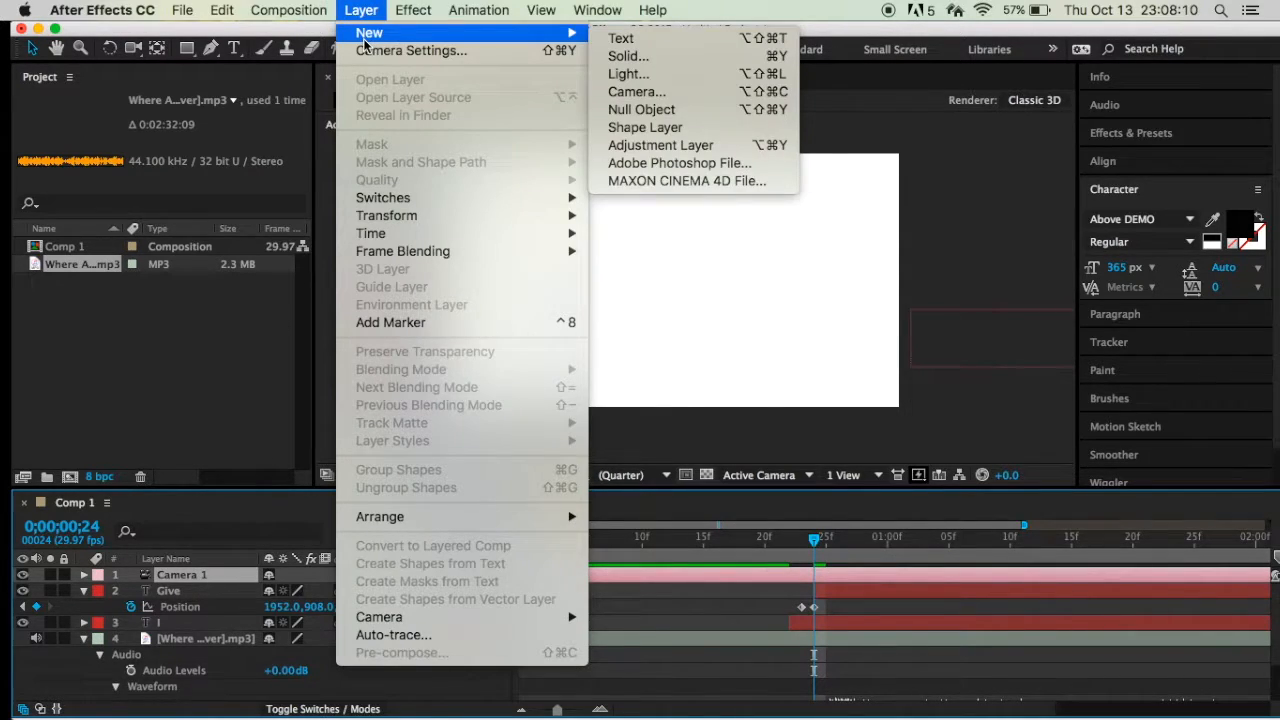
pyautogui.click(643, 109)
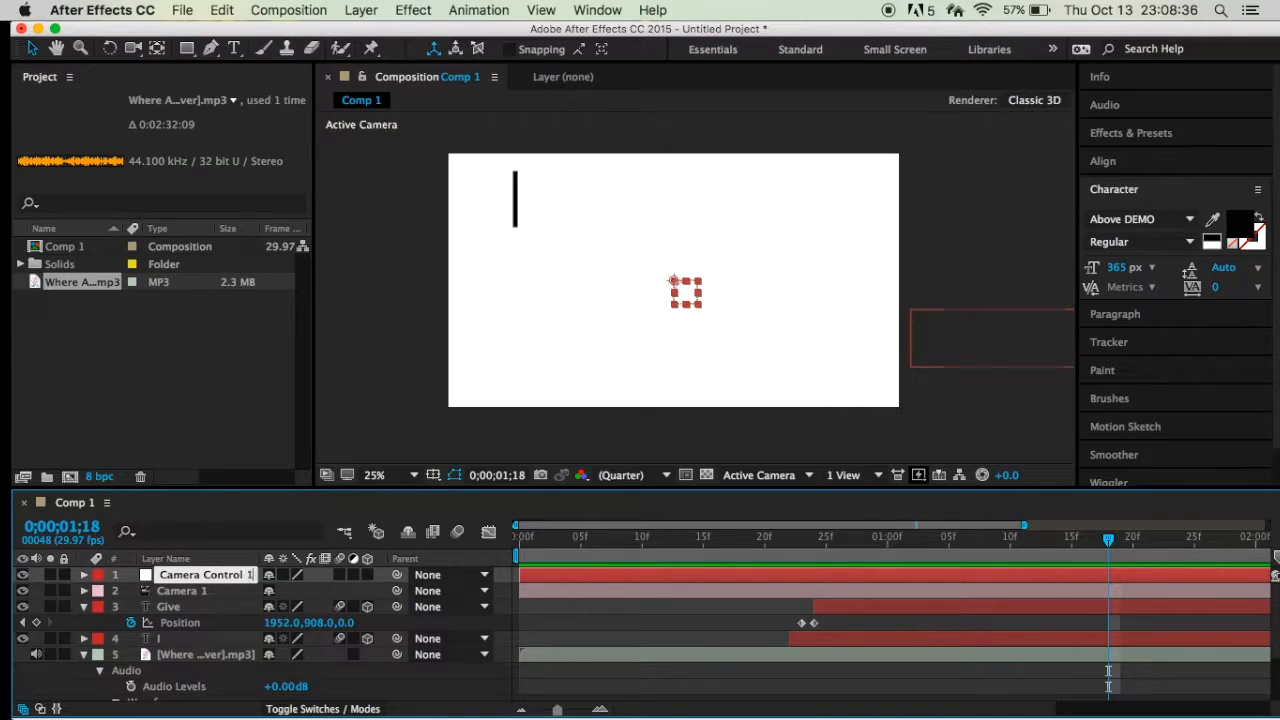
pyautogui.click(340, 574)
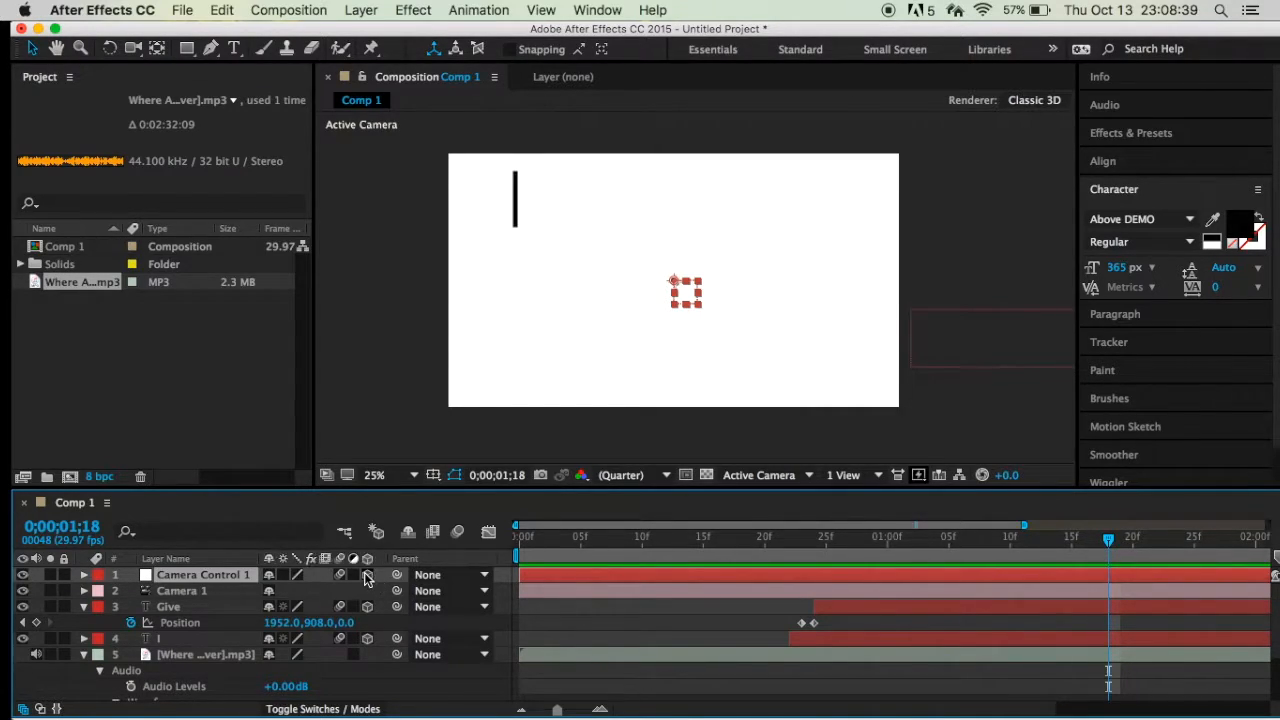
# Try to trim the start of "Camera Control 1" to about 0;00;00;25, and extend it back to the composition's start.
pyautogui.moveTo(1112, 546); pyautogui.dragTo(805, 566)
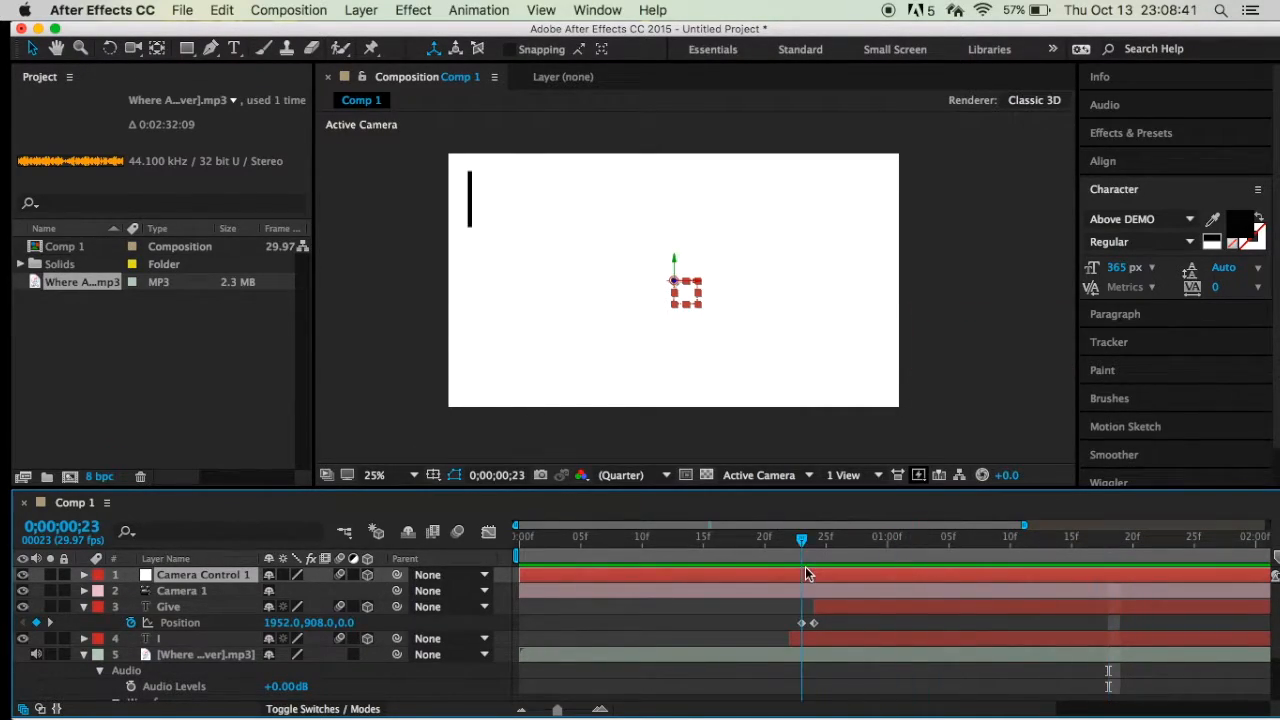
pyautogui.press('pagedown')
pyautogui.moveTo(521, 576); pyautogui.dragTo(830, 576)
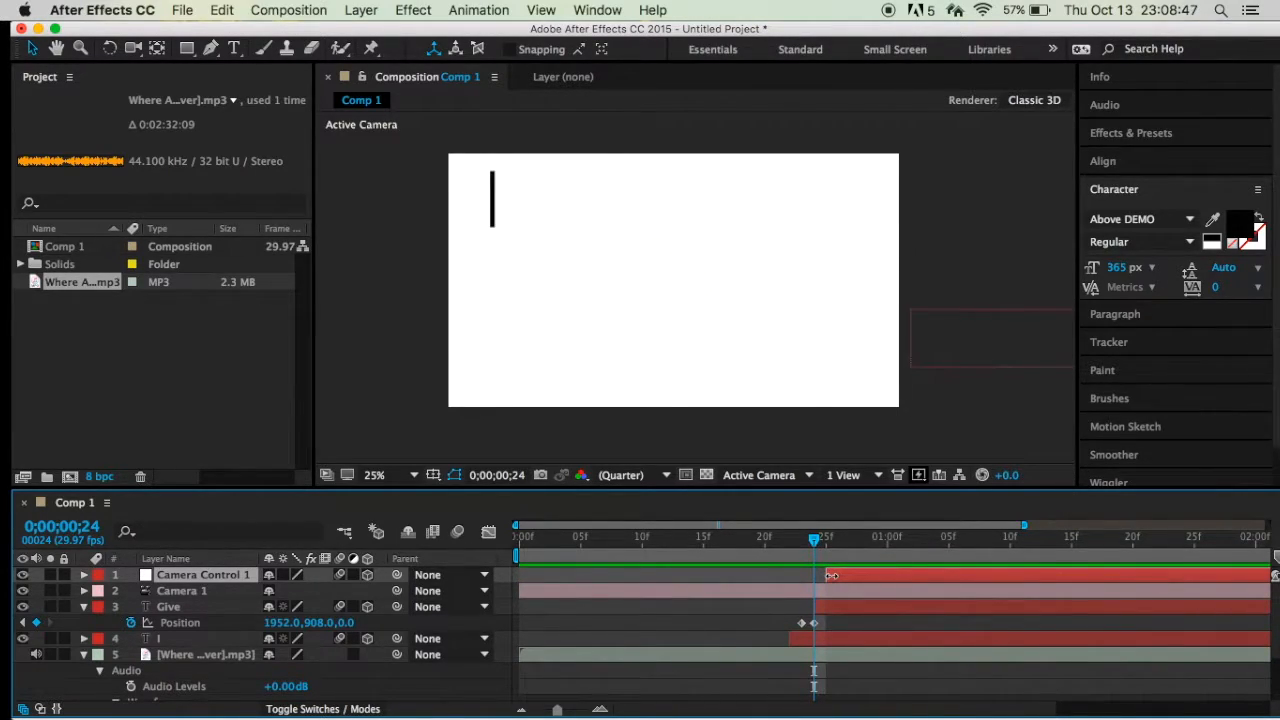
pyautogui.moveTo(826, 576); pyautogui.dragTo(518, 576)
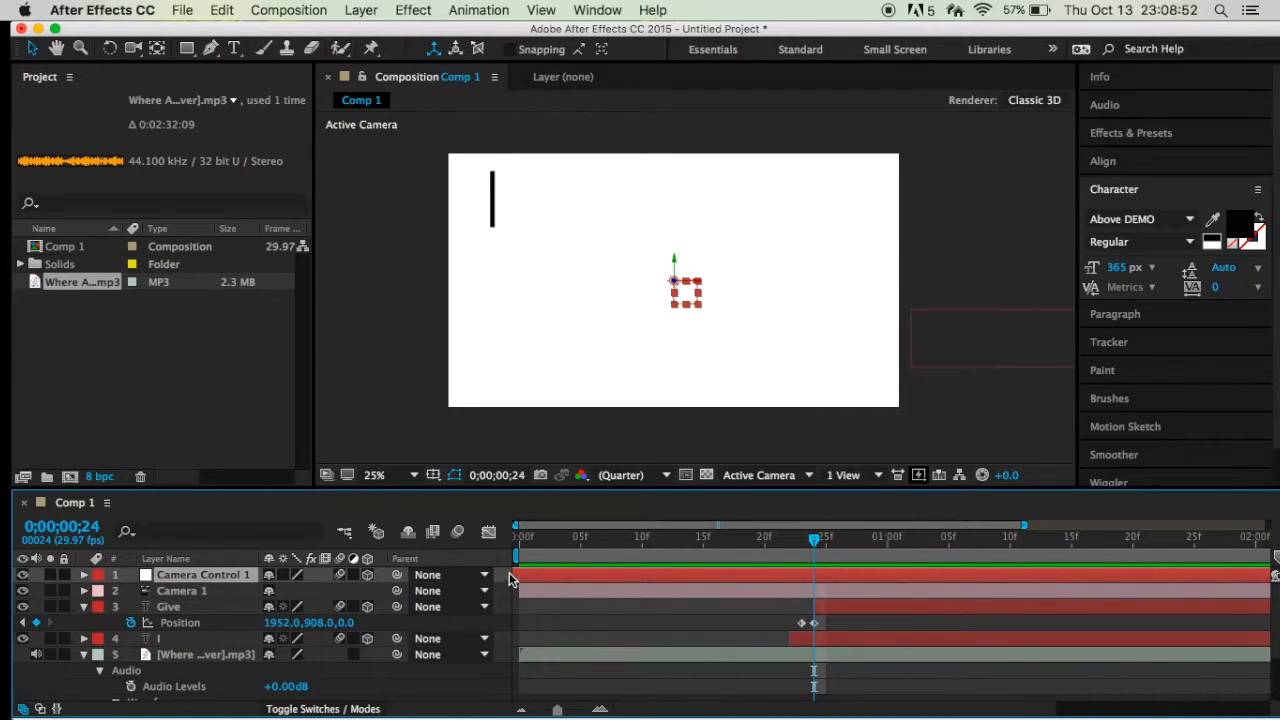
pyautogui.click(185, 586)
pyautogui.click(222, 577)
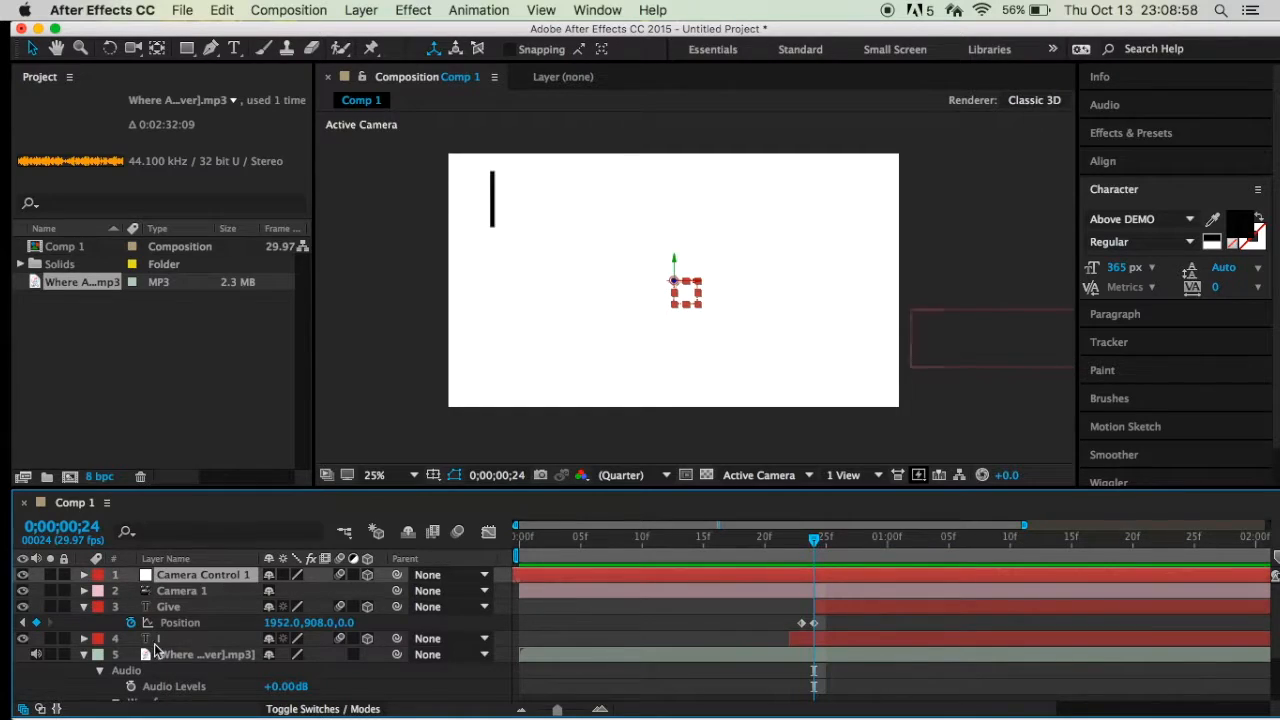
pyautogui.click(172, 590)
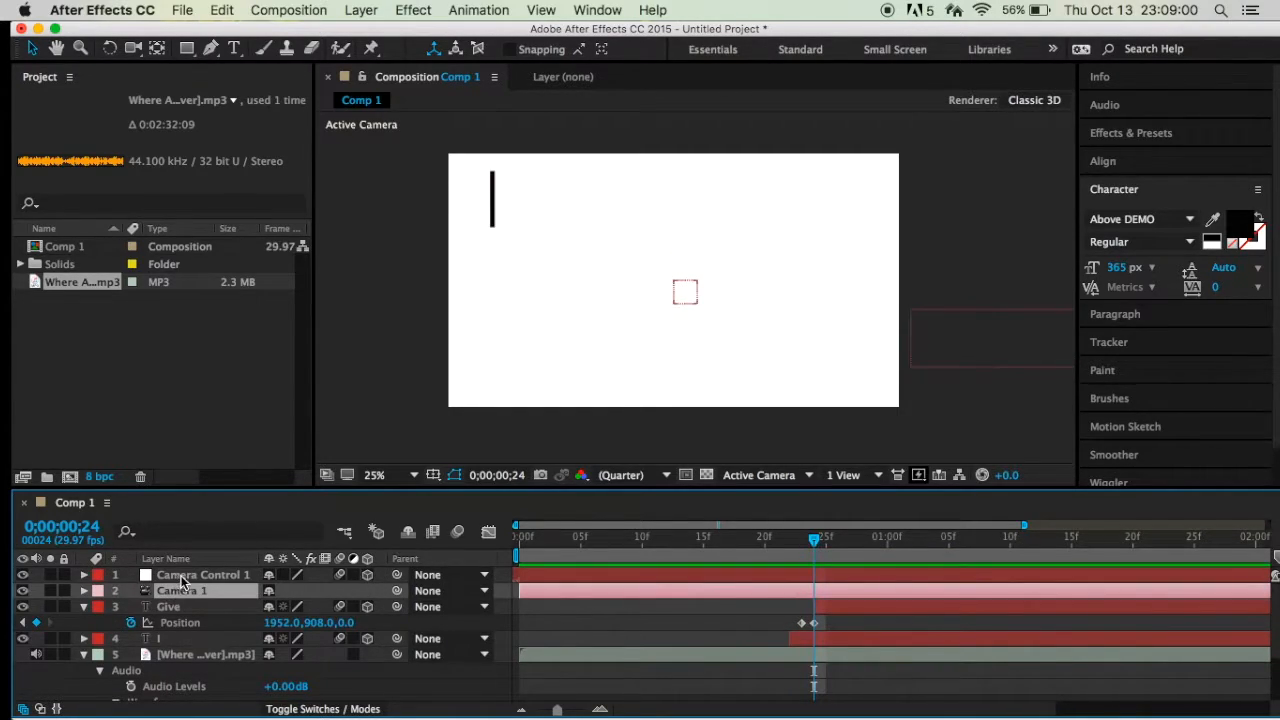
pyautogui.click(183, 574)
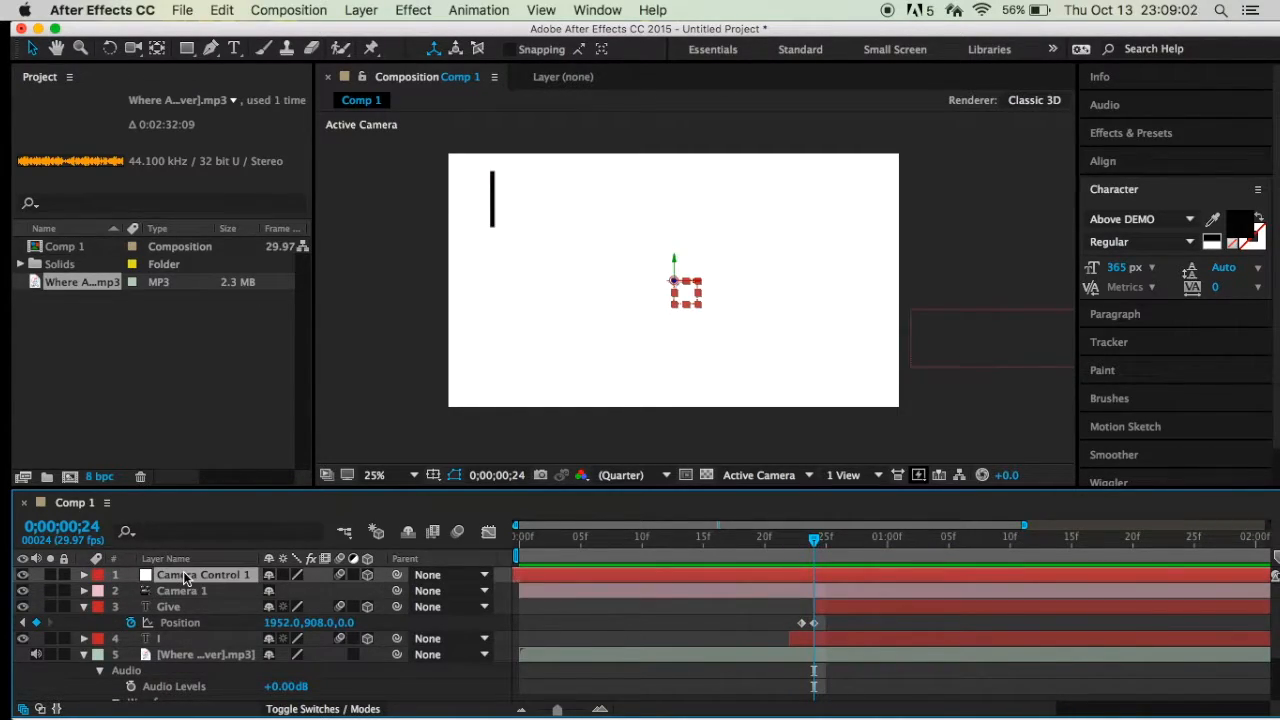
pyautogui.click(84, 575)
pyautogui.click(84, 575)
pyautogui.scroll(-1, 198, 562)
pyautogui.scroll(1, 198, 562)
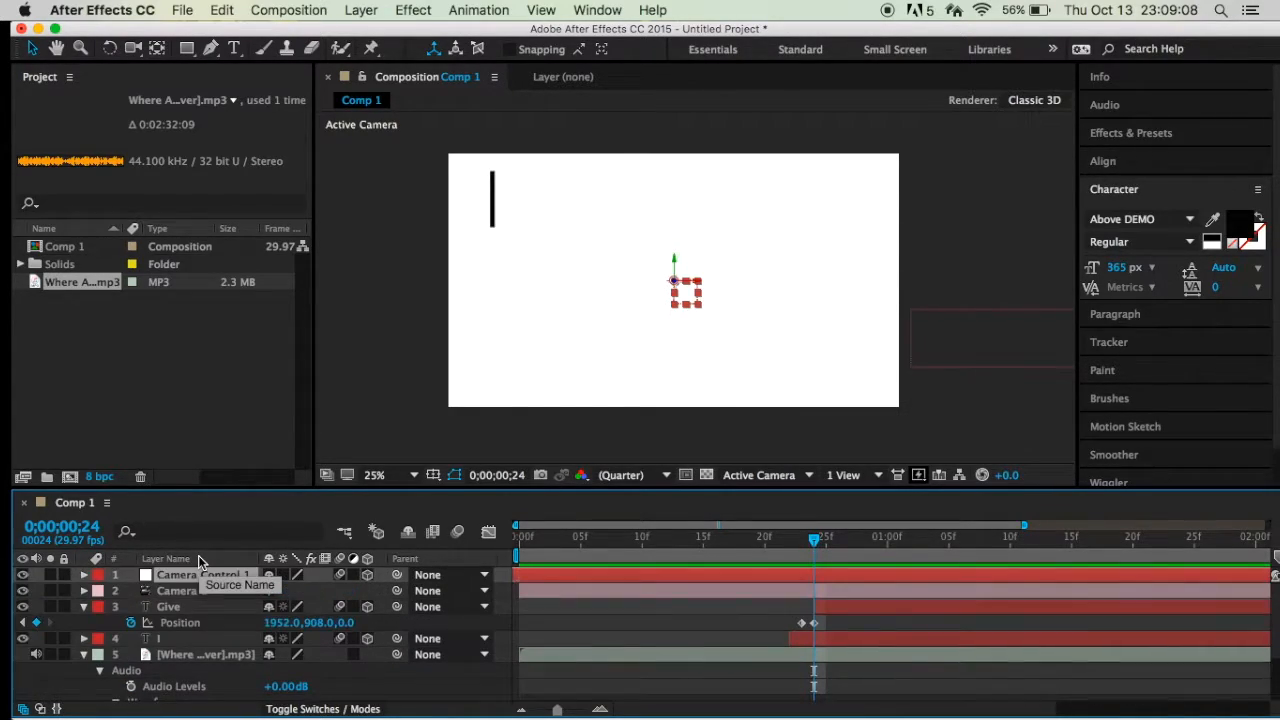
pyautogui.click(84, 591)
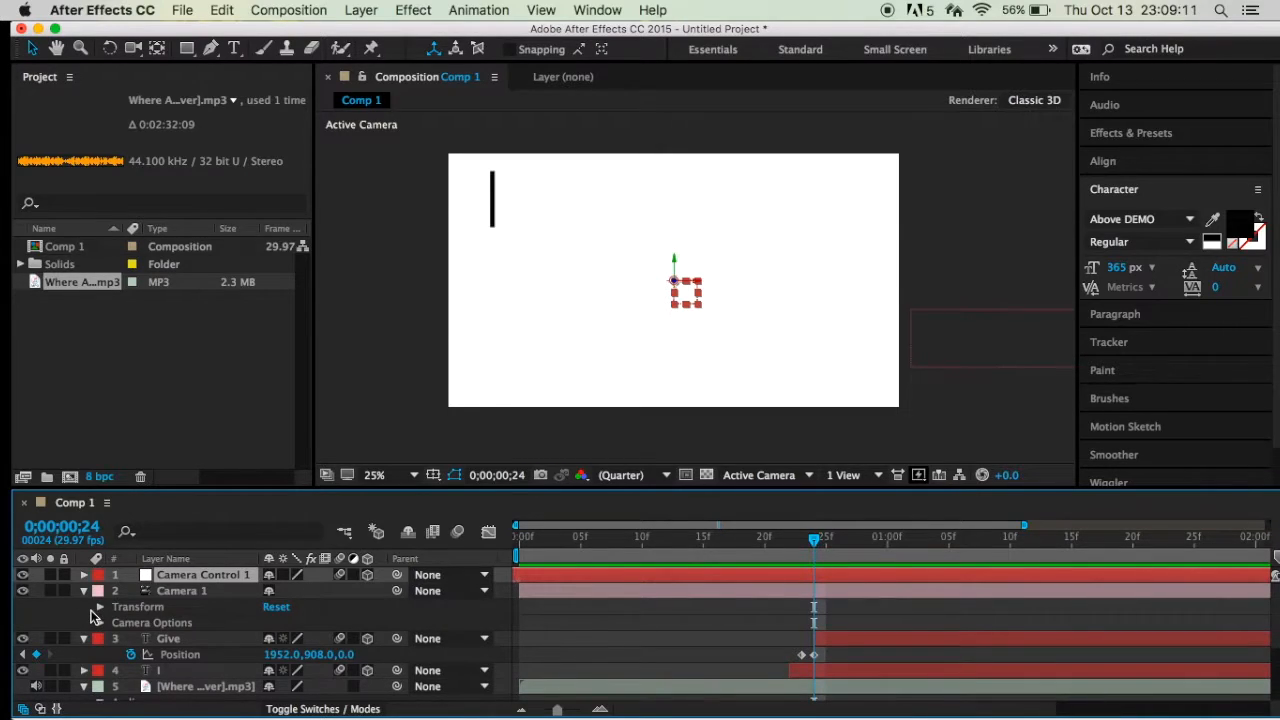
pyautogui.click(84, 591)
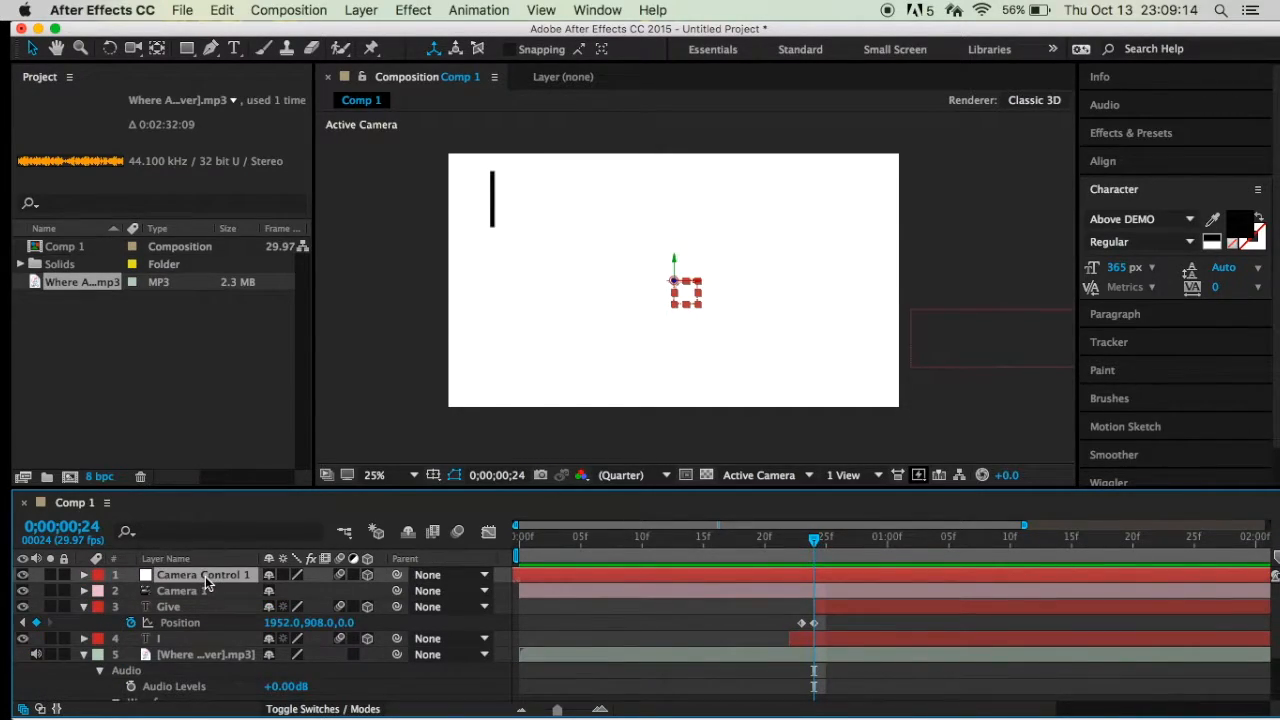
# Reveal the Position property of "Camera Control 1" and set keyframes at 0;00;00;23 and 0;00;00;24.
pyautogui.press('p')
pyautogui.moveTo(814, 540)
pyautogui.mouseDown()
pyautogui.moveTo(803, 540)
pyautogui.moveTo(831, 540)
pyautogui.moveTo(803, 540)
pyautogui.moveTo(814, 541)
pyautogui.mouseUp()
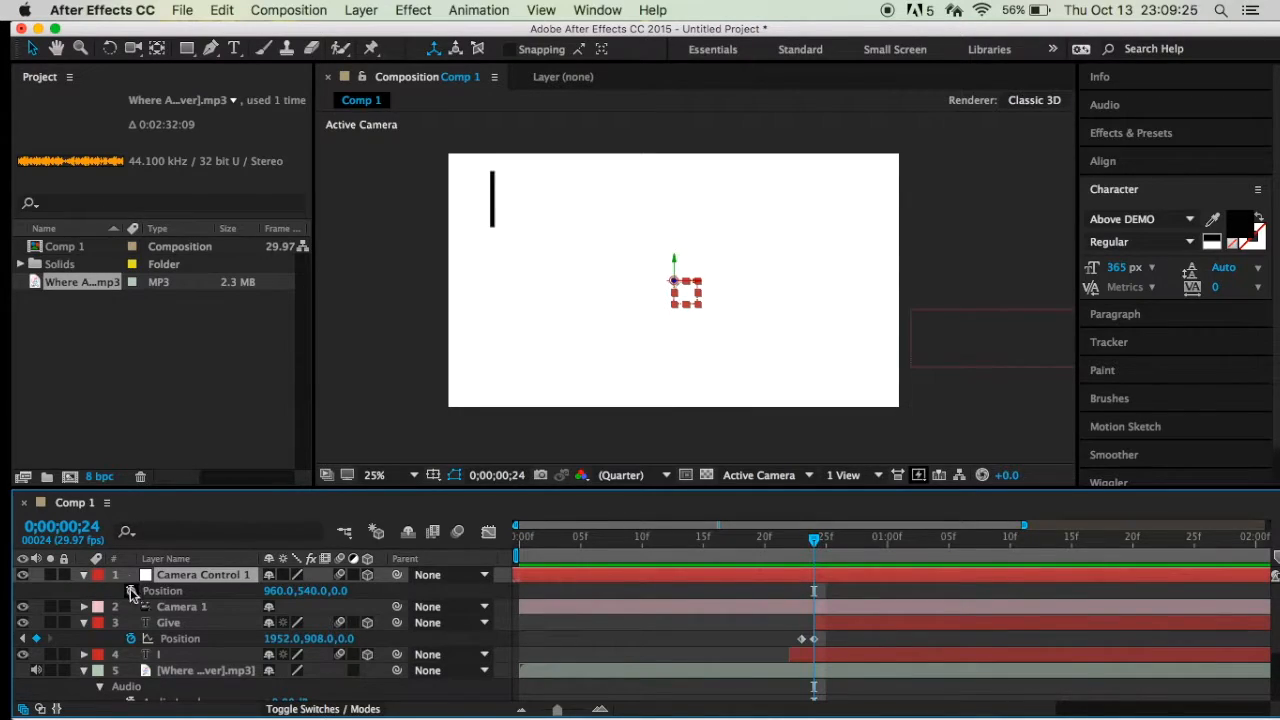
pyautogui.press('pageup')
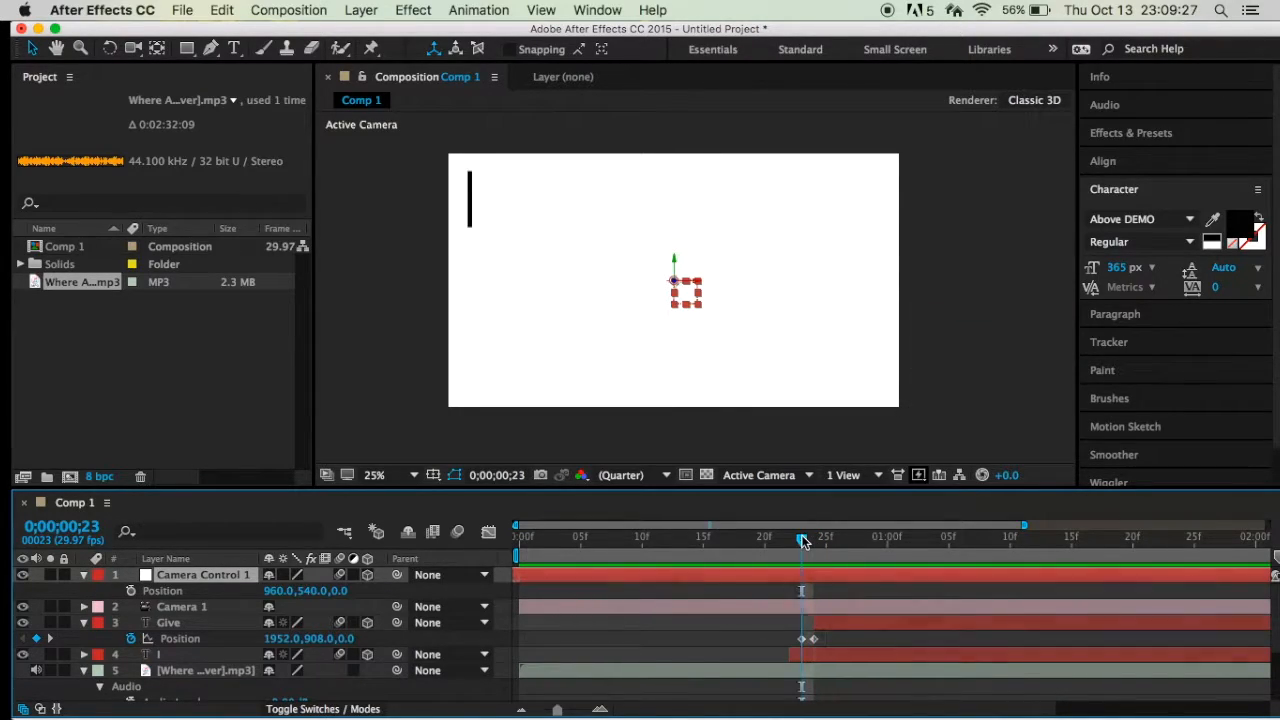
pyautogui.click(131, 590)
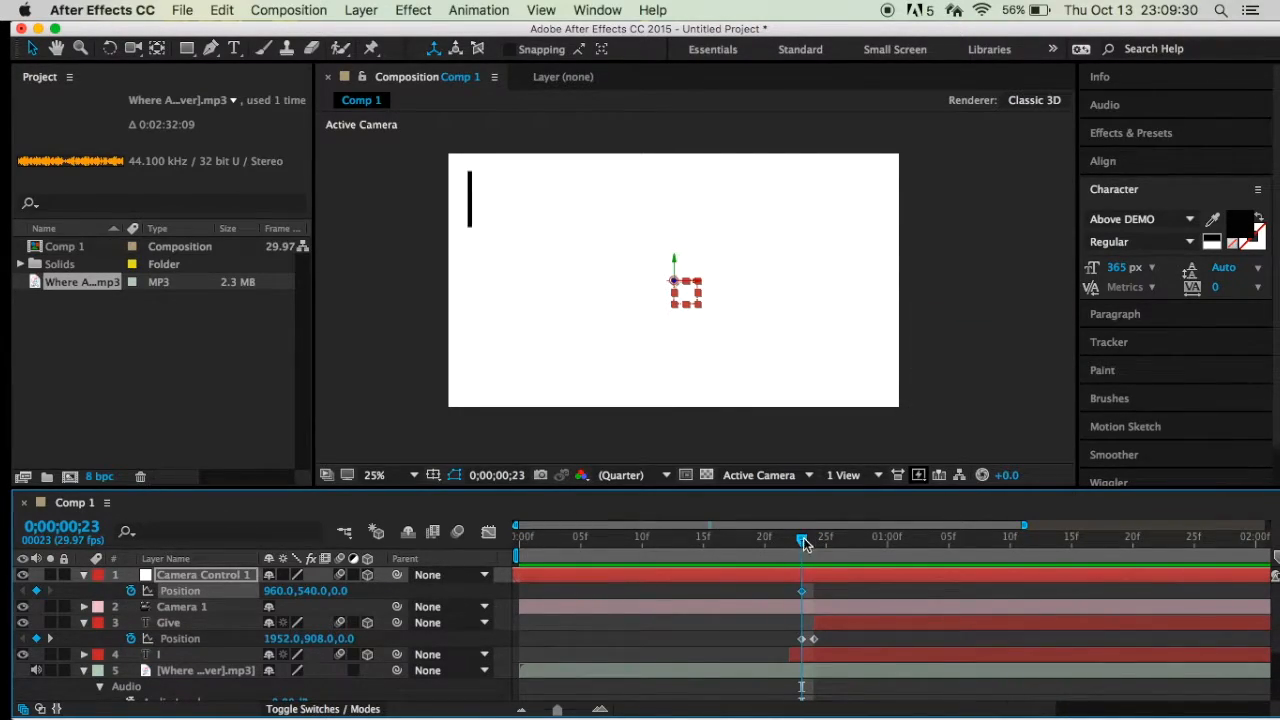
pyautogui.moveTo(805, 543); pyautogui.dragTo(817, 543)
pyautogui.click(36, 590)
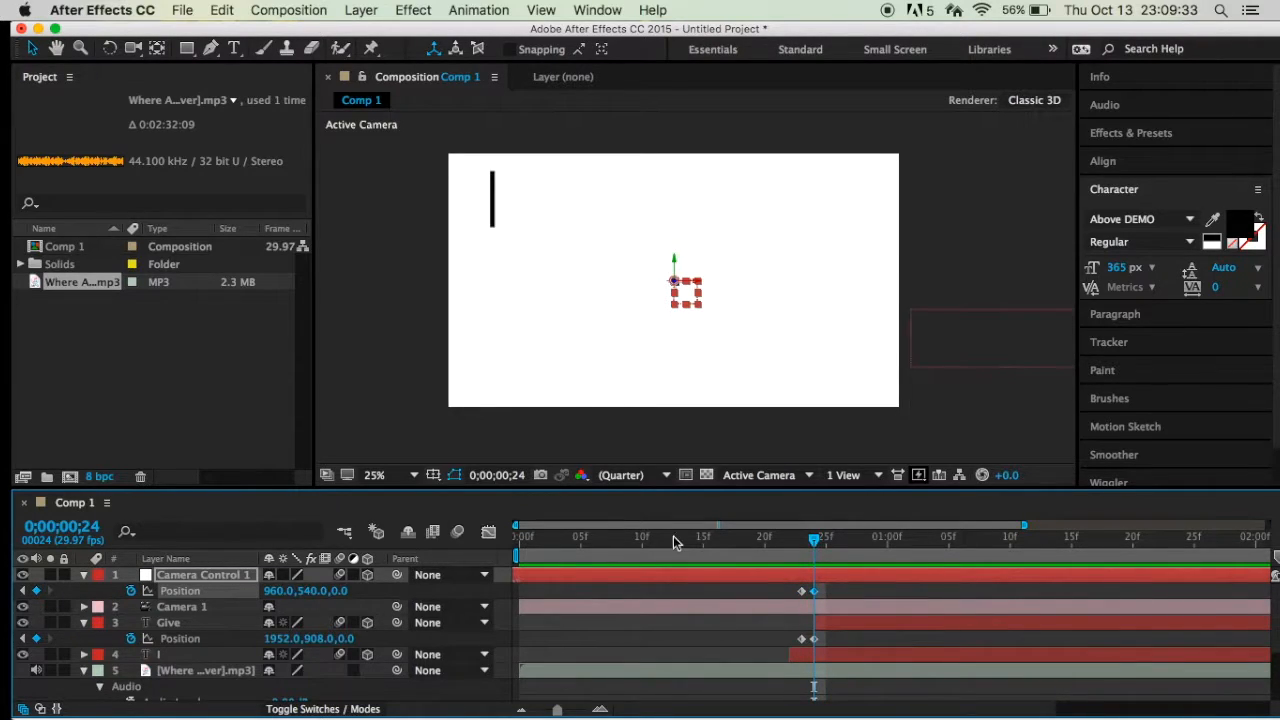
# Play the audio repeatedly from around 0;00;00;19 and compare it with the waveform to find where the word "Give" falls.
pyautogui.press('space')
pyautogui.press('space')
pyautogui.scroll(-5, 820, 551)
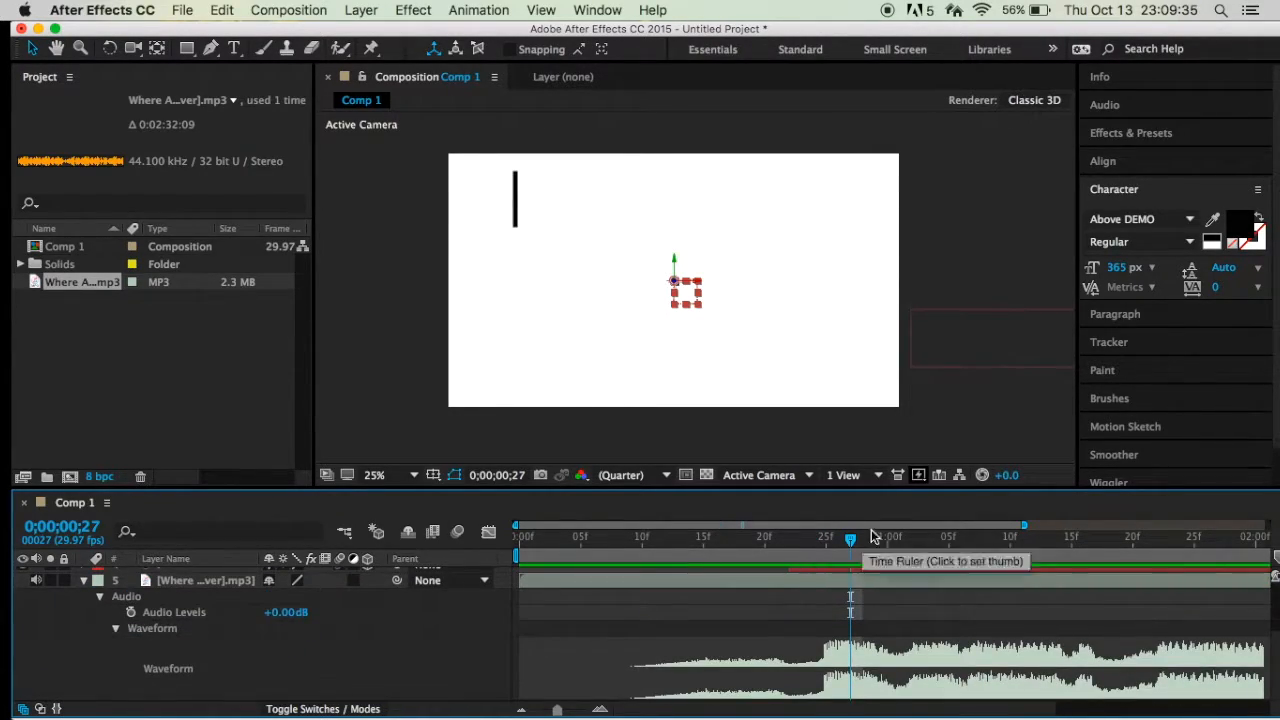
pyautogui.moveTo(851, 546); pyautogui.dragTo(809, 545)
pyautogui.press('space')
pyautogui.click(757, 538)
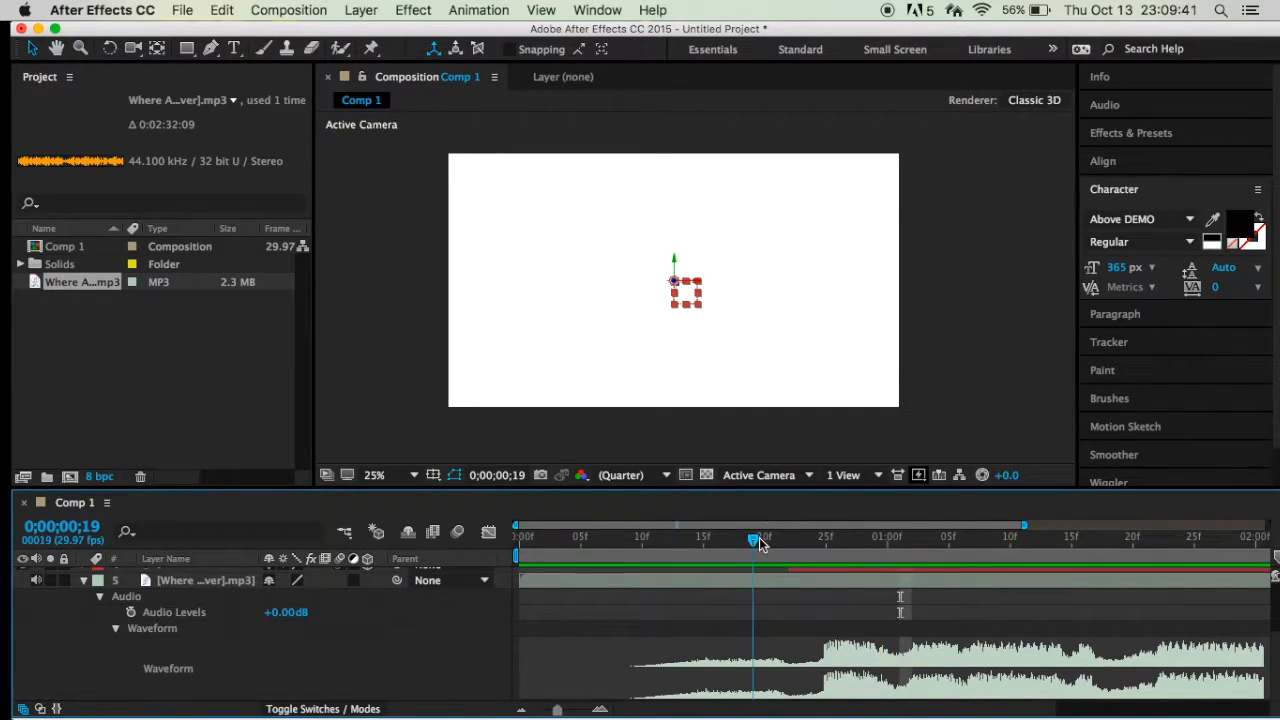
pyautogui.press('space')
pyautogui.moveTo(950, 541); pyautogui.dragTo(745, 569)
pyautogui.press('space')
pyautogui.press('space')
# Set a Position keyframe for "Give" at 0;00;00;28, moving the text into the frame to about 404, 556.
pyautogui.moveTo(990, 541); pyautogui.dragTo(858, 615)
pyautogui.scroll(5, 846, 640)
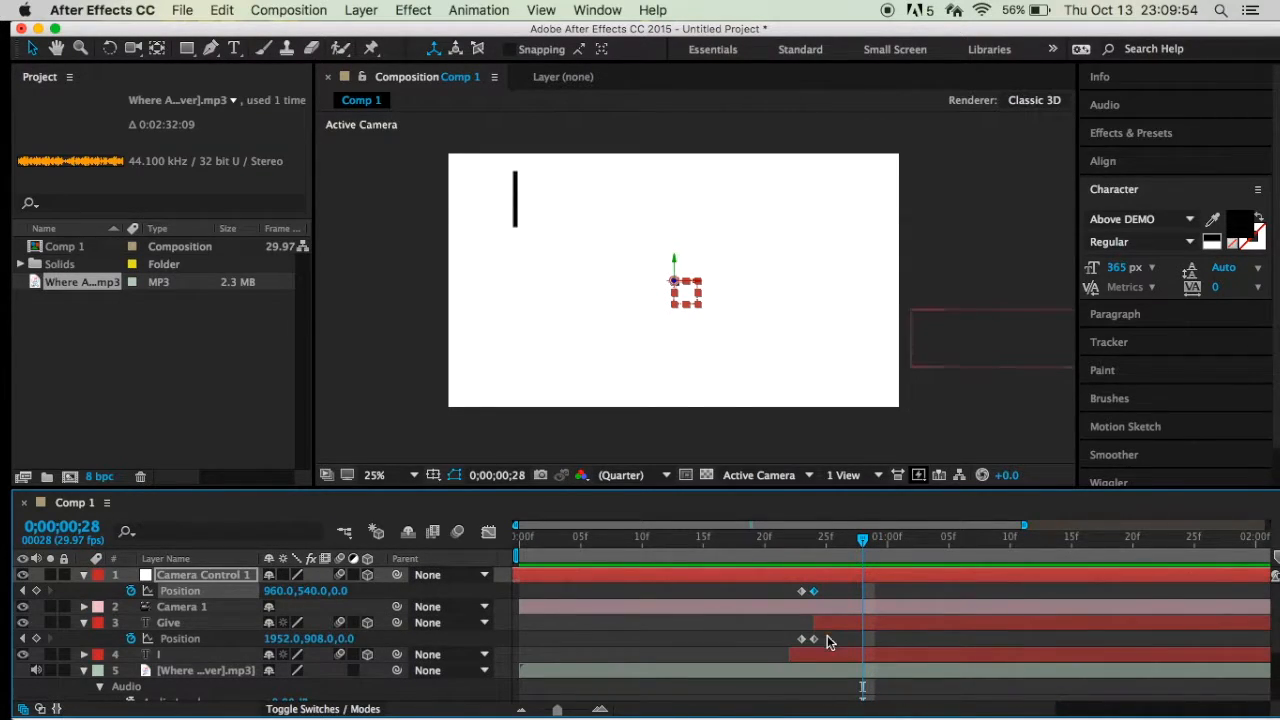
pyautogui.click(825, 621)
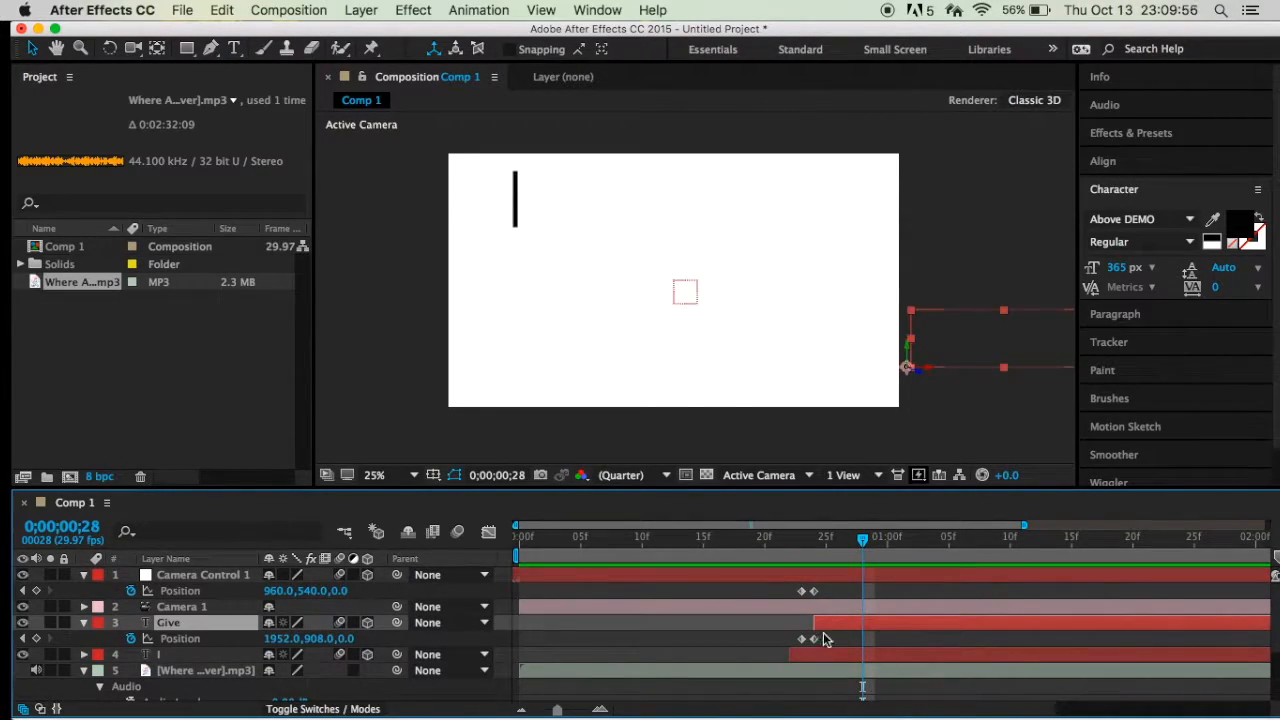
pyautogui.click(985, 349)
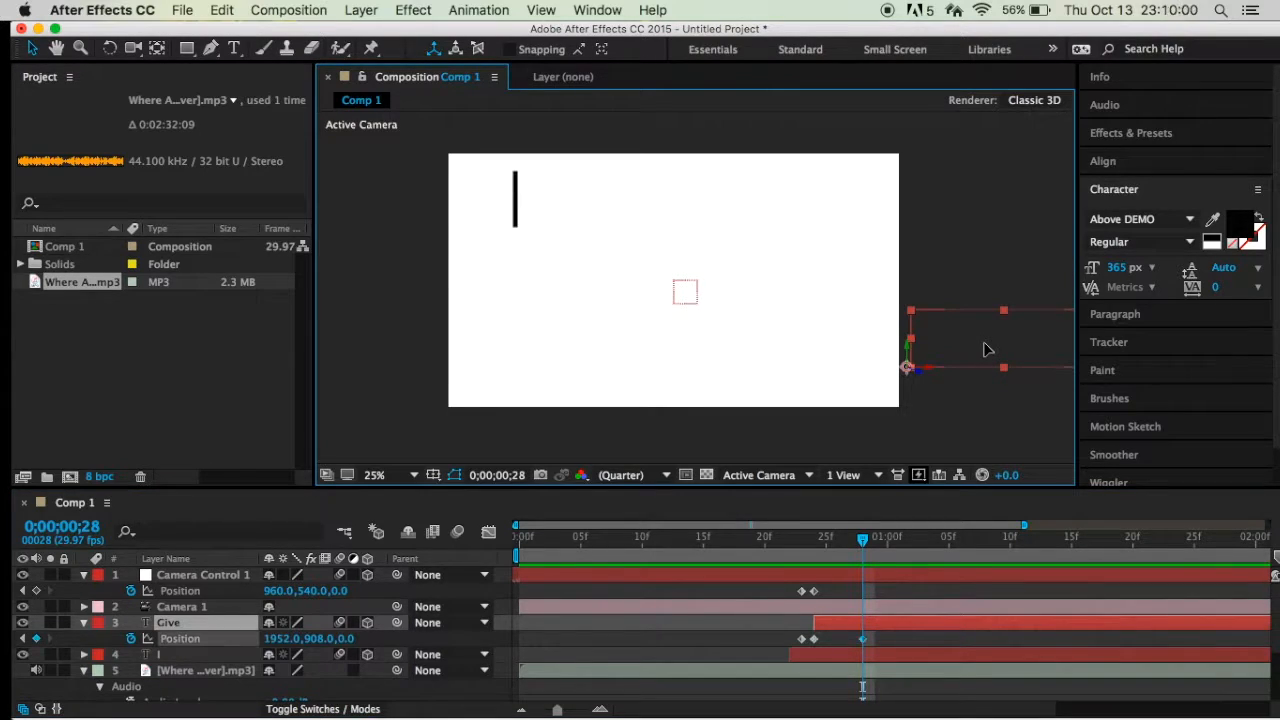
pyautogui.moveTo(985, 349); pyautogui.dragTo(622, 267)
# Preview the slide-in of "Give" several times to check its timing against the audio.
pyautogui.moveTo(875, 545); pyautogui.dragTo(791, 539)
pyautogui.click(1108, 541)
pyautogui.press('space')
pyautogui.press('space')
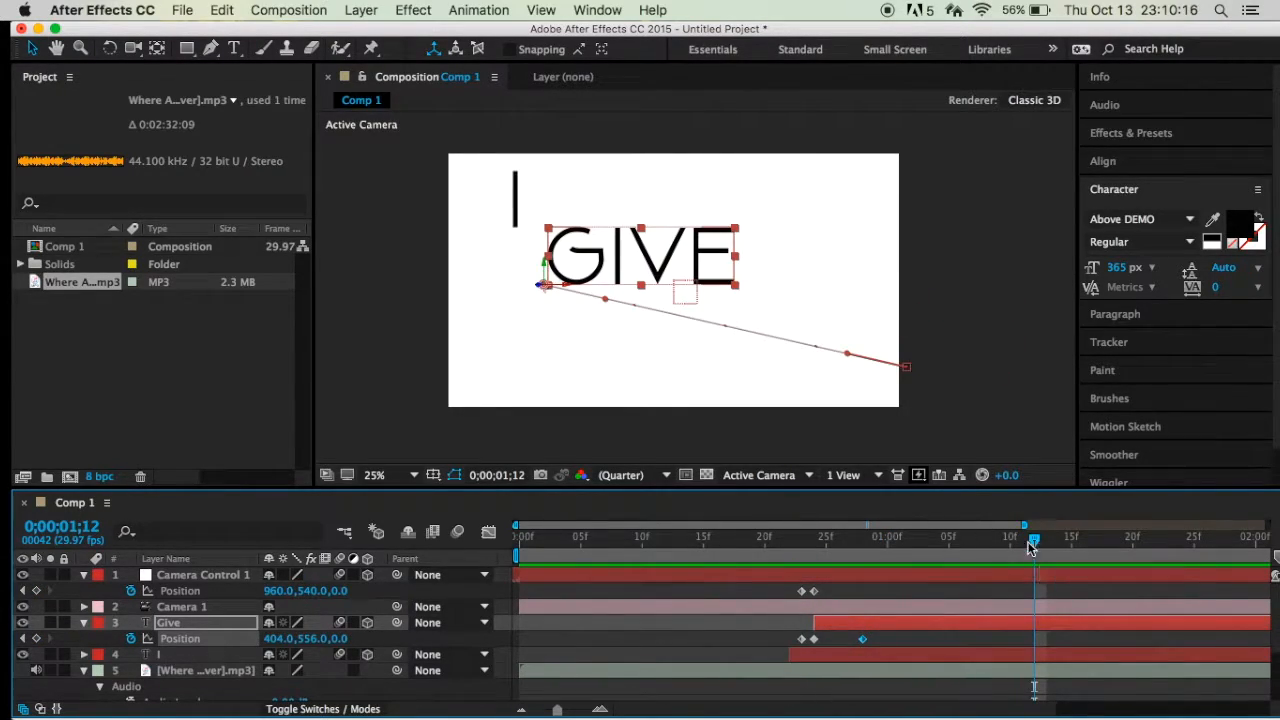
pyautogui.click(789, 537)
pyautogui.press('space')
pyautogui.click(926, 540)
pyautogui.moveTo(926, 537); pyautogui.dragTo(780, 535)
pyautogui.press('space')
pyautogui.press('space')
pyautogui.moveTo(1022, 548); pyautogui.dragTo(714, 540)
pyautogui.press('space')
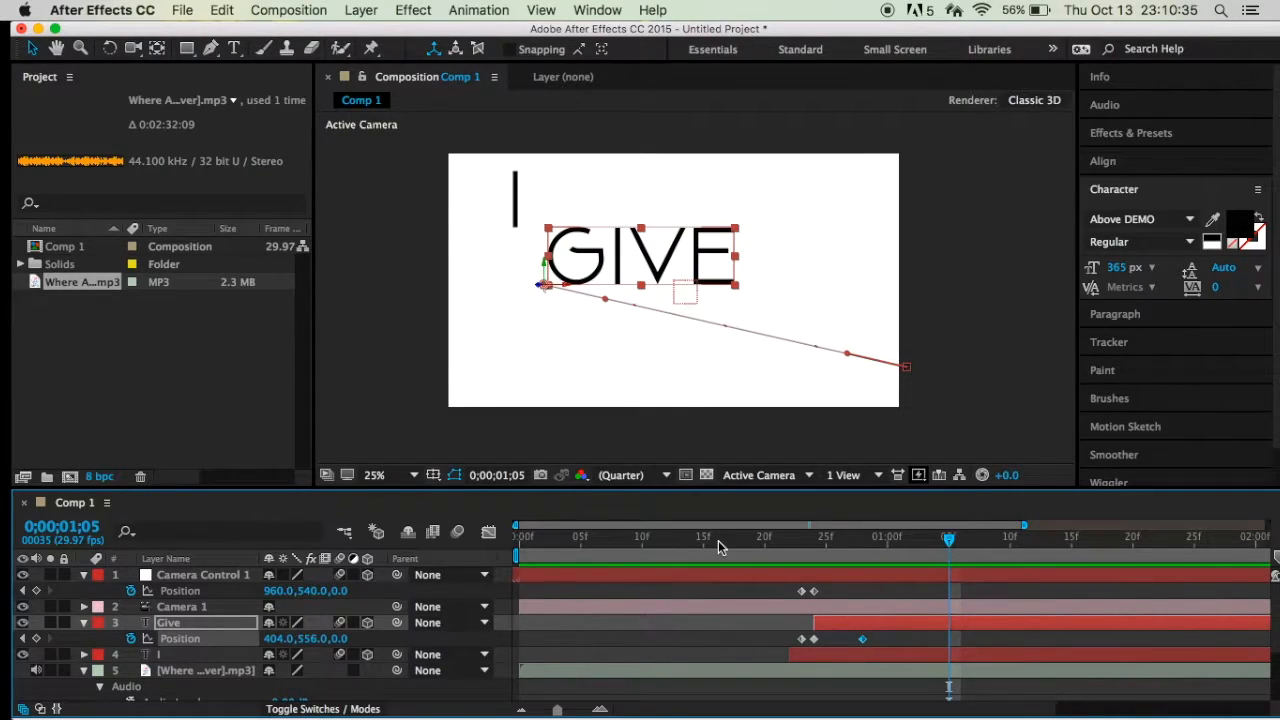
# Expand the Transform properties of "Camera Control 1" and set a Position keyframe of 960, 537, 0 at 0;00;00;28.
pyautogui.moveTo(948, 540); pyautogui.dragTo(863, 540)
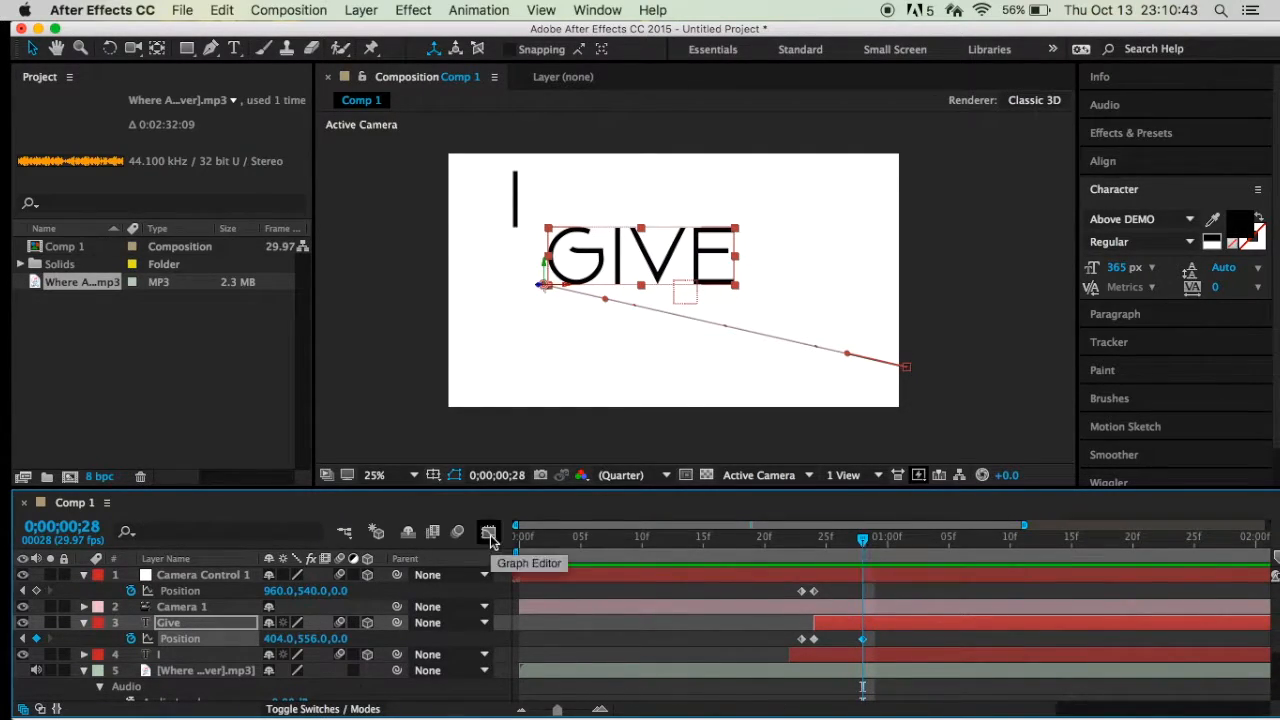
pyautogui.click(183, 575)
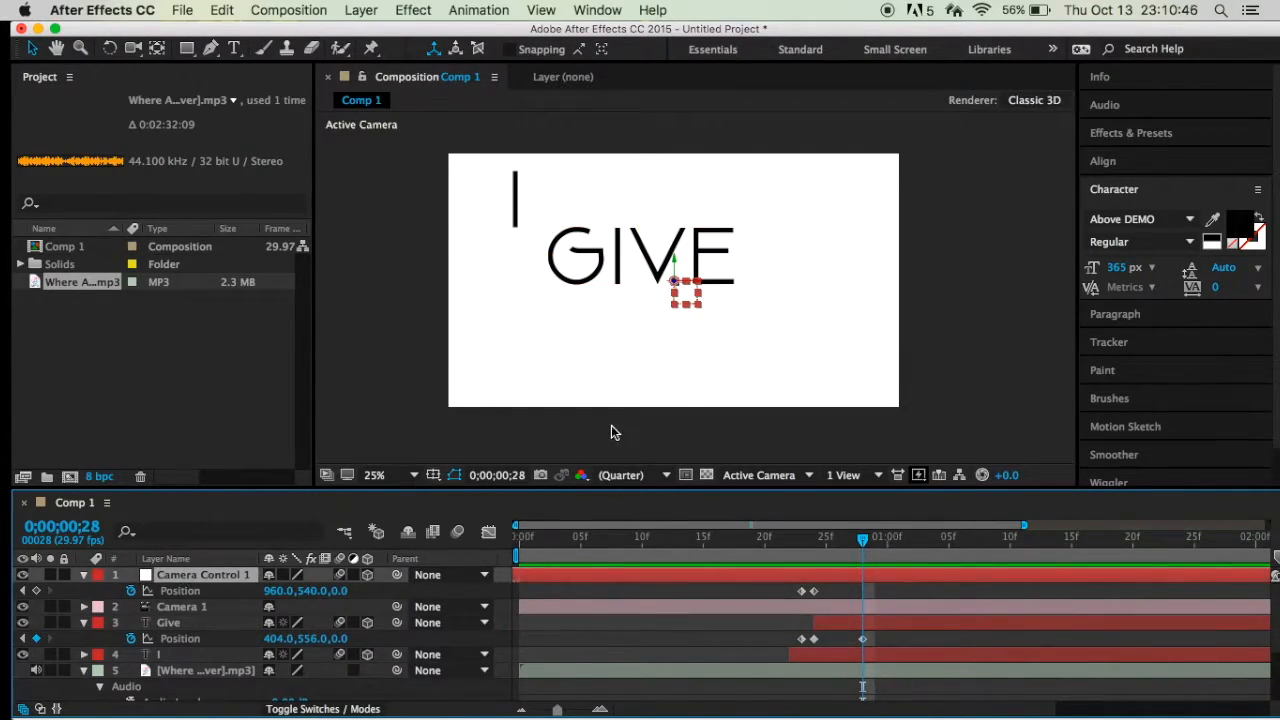
pyautogui.click(84, 577)
pyautogui.click(84, 577)
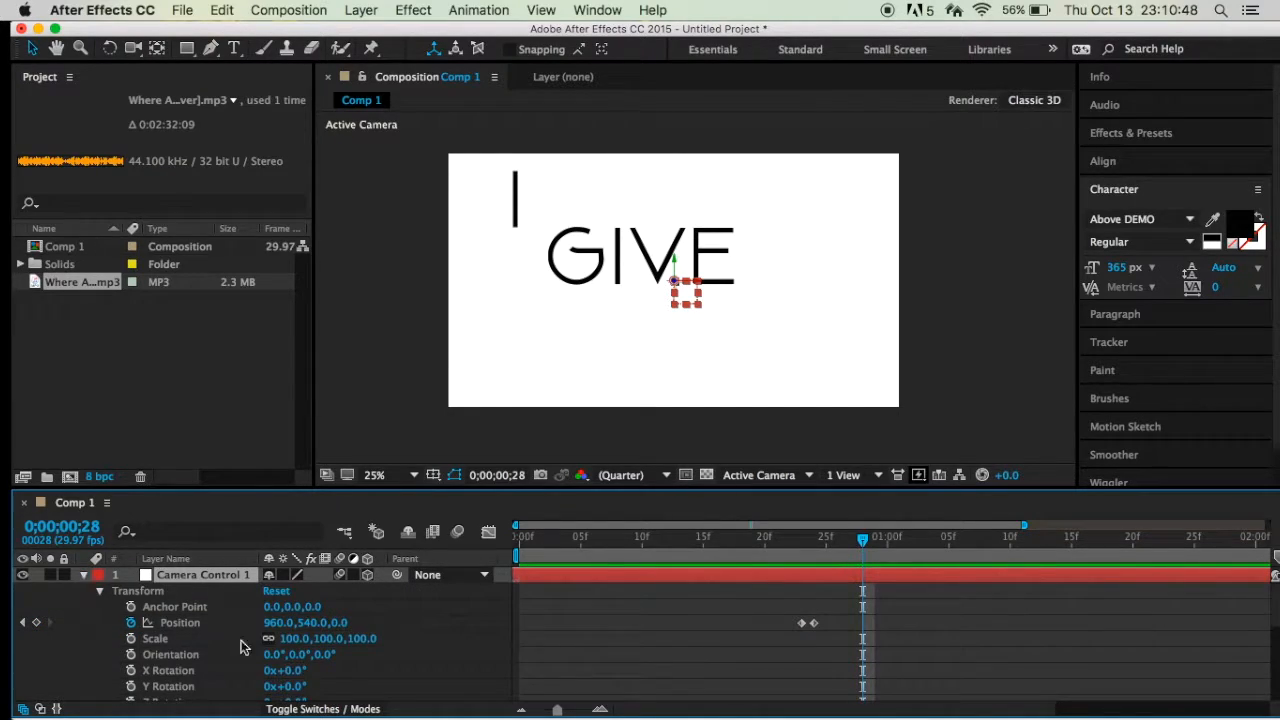
pyautogui.scroll(-5, 245, 648)
pyautogui.scroll(3, 262, 651)
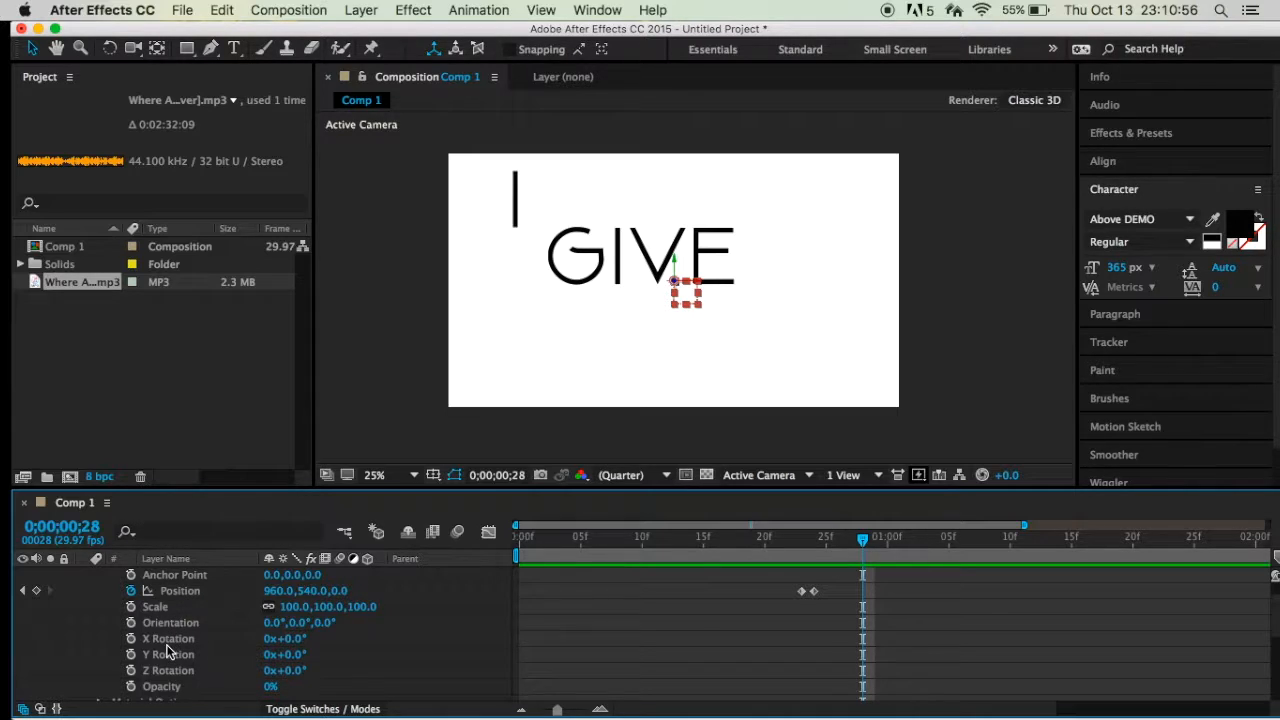
pyautogui.scroll(-1, 172, 679)
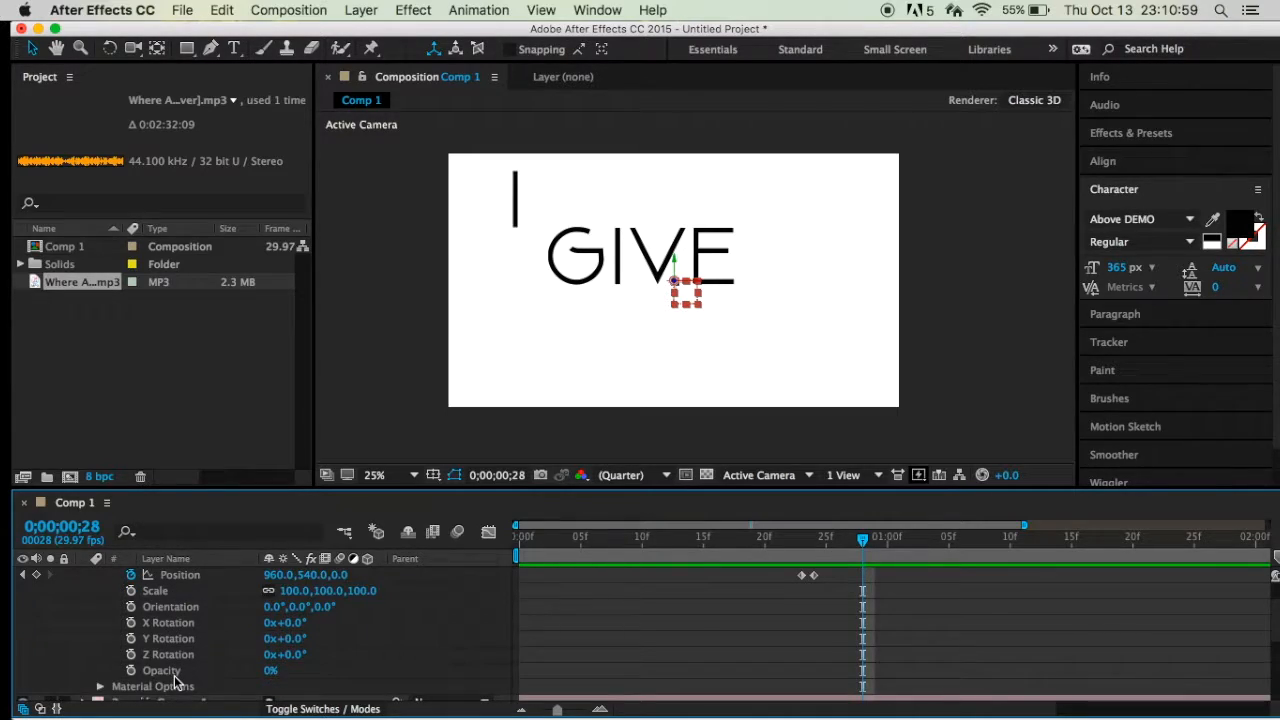
pyautogui.scroll(2, 174, 682)
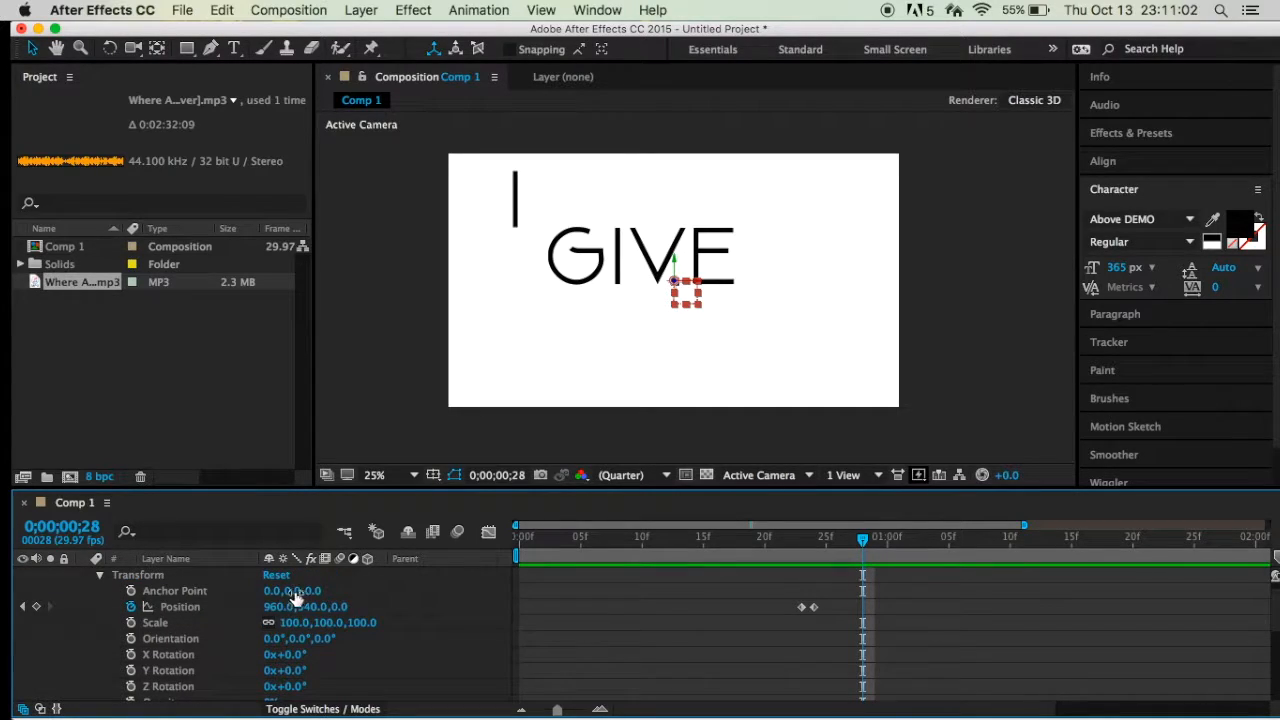
pyautogui.moveTo(305, 607)
pyautogui.mouseDown()
pyautogui.moveTo(333, 604)
pyautogui.moveTo(298, 623)
pyautogui.mouseUp()
pyautogui.press('super+z')
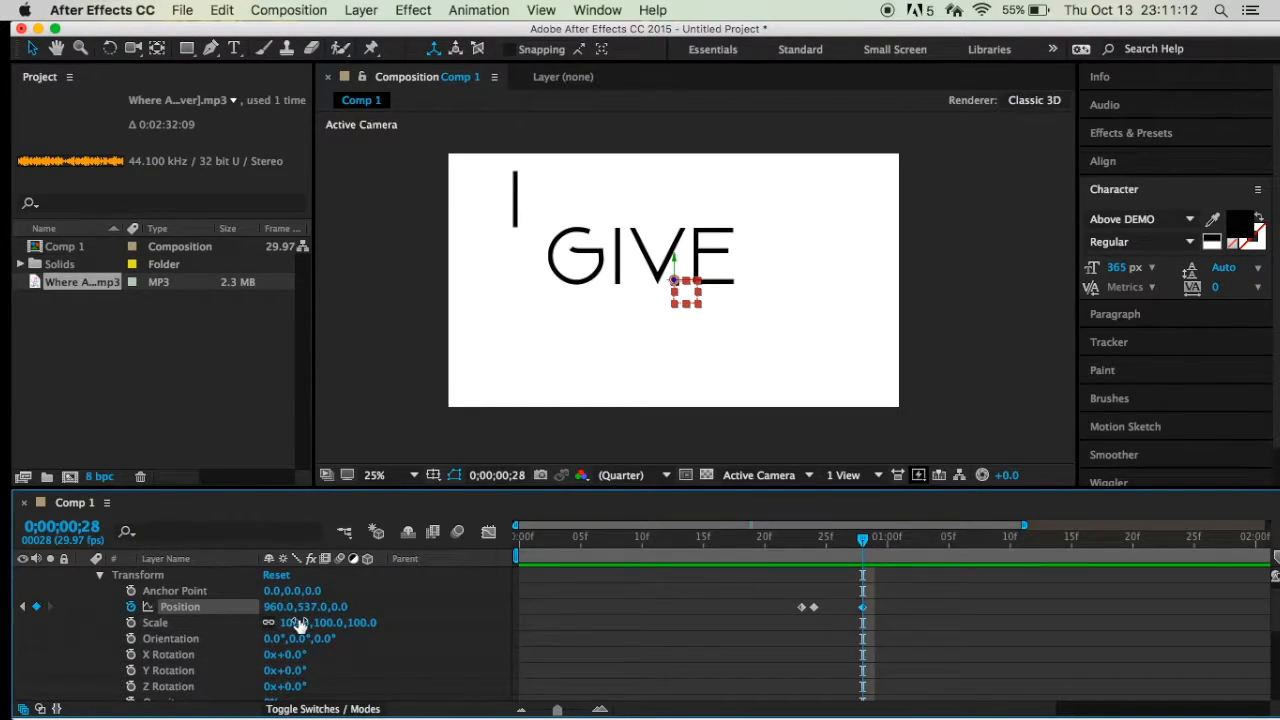
# Collapse "Camera Control 1", expand the Transform properties of "Camera 1" and enable Position keyframing at 0;00;00;28.
pyautogui.scroll(1, 95, 580)
pyautogui.click(84, 576)
pyautogui.scroll(-1, 209, 602)
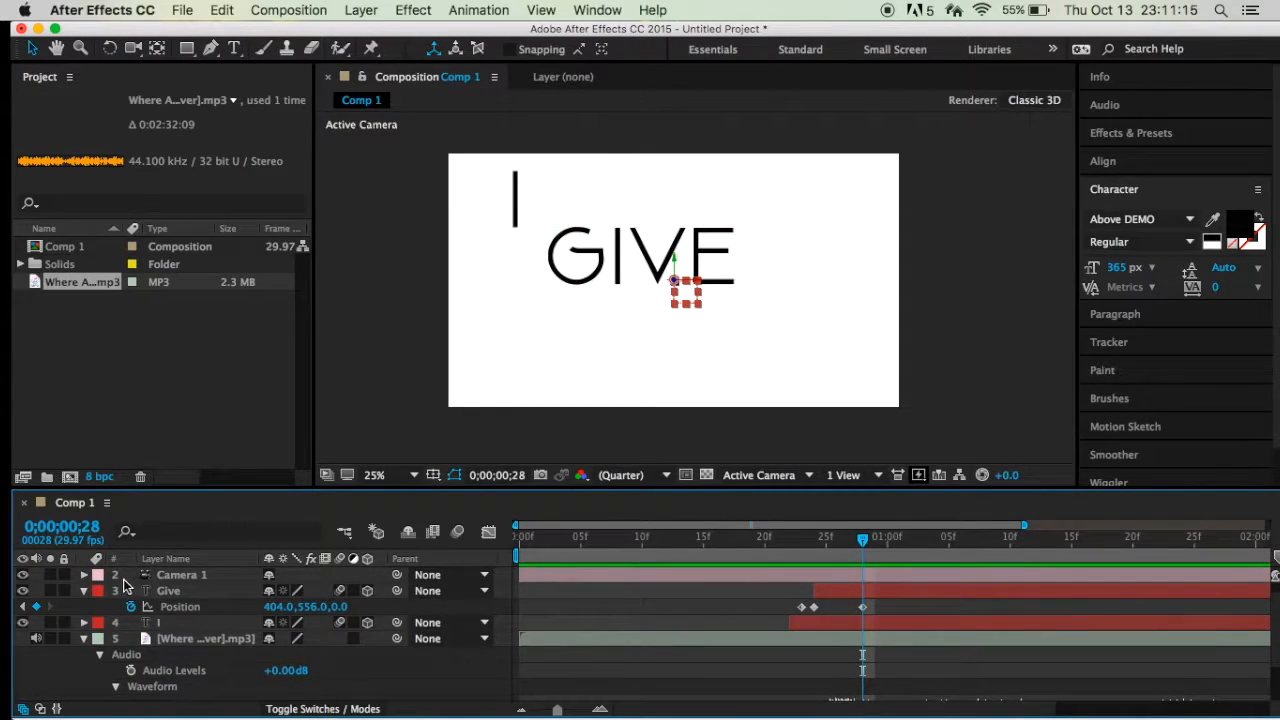
pyautogui.click(84, 577)
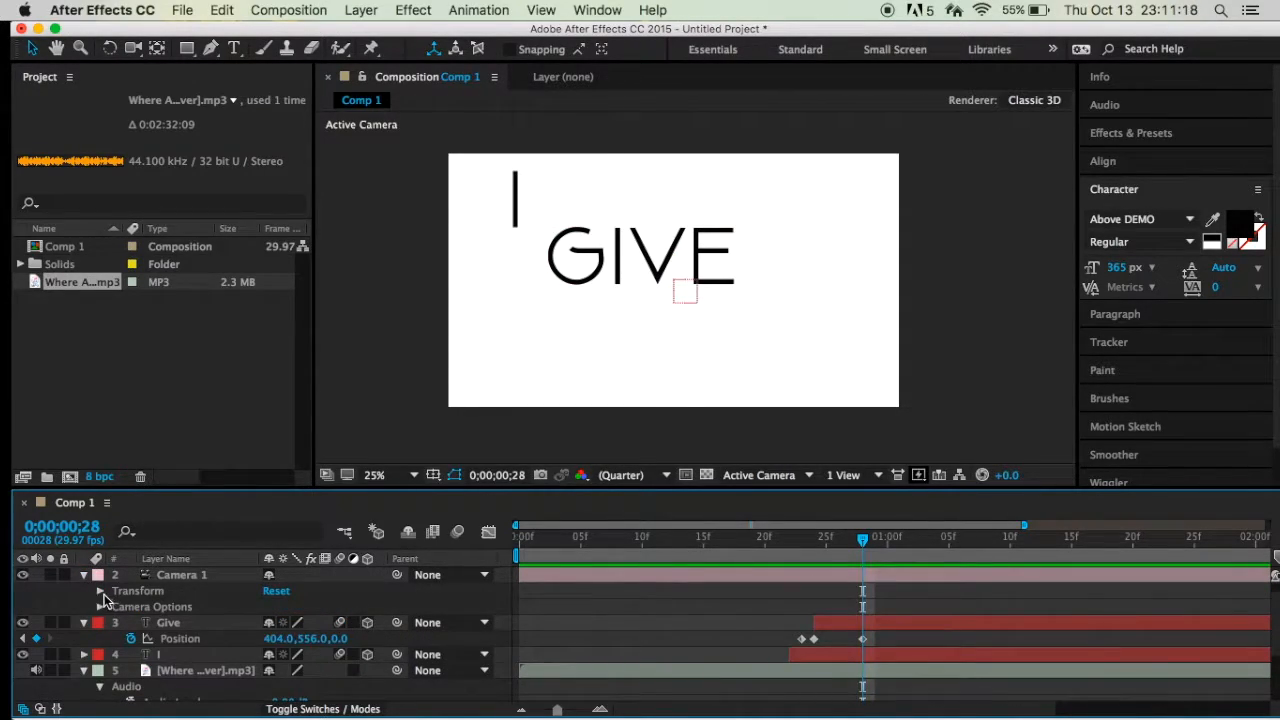
pyautogui.click(101, 591)
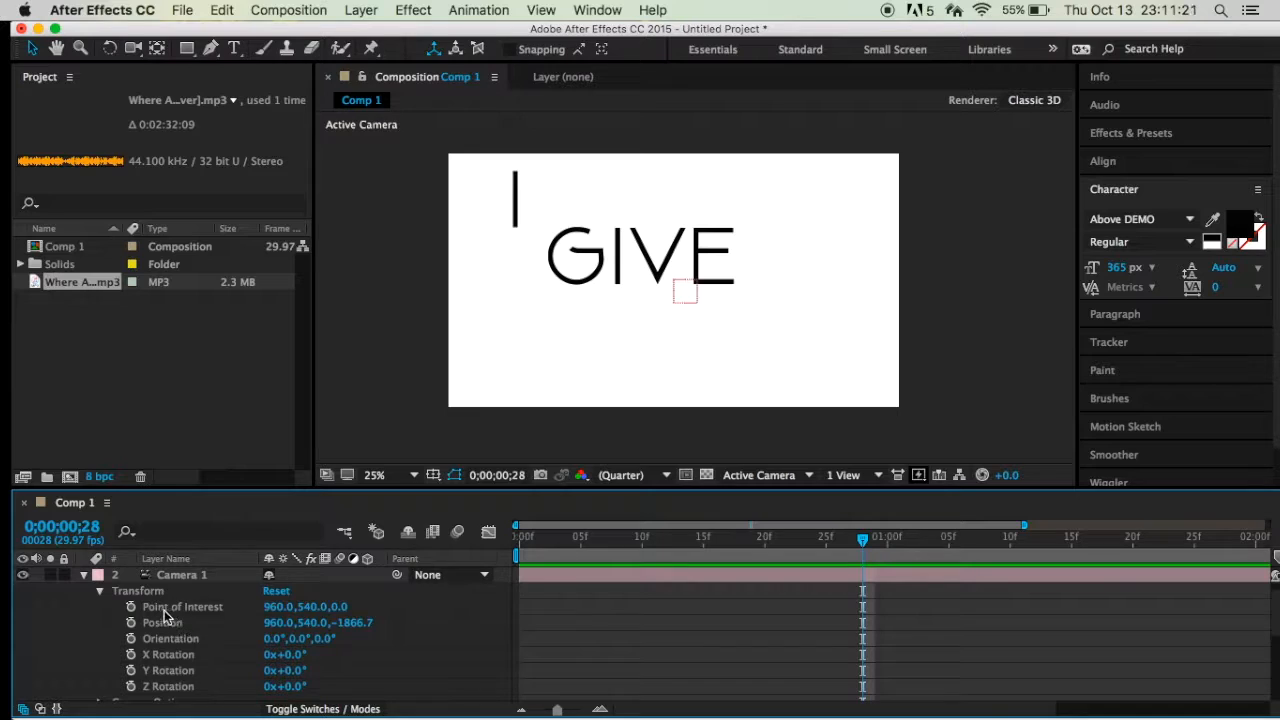
pyautogui.click(131, 622)
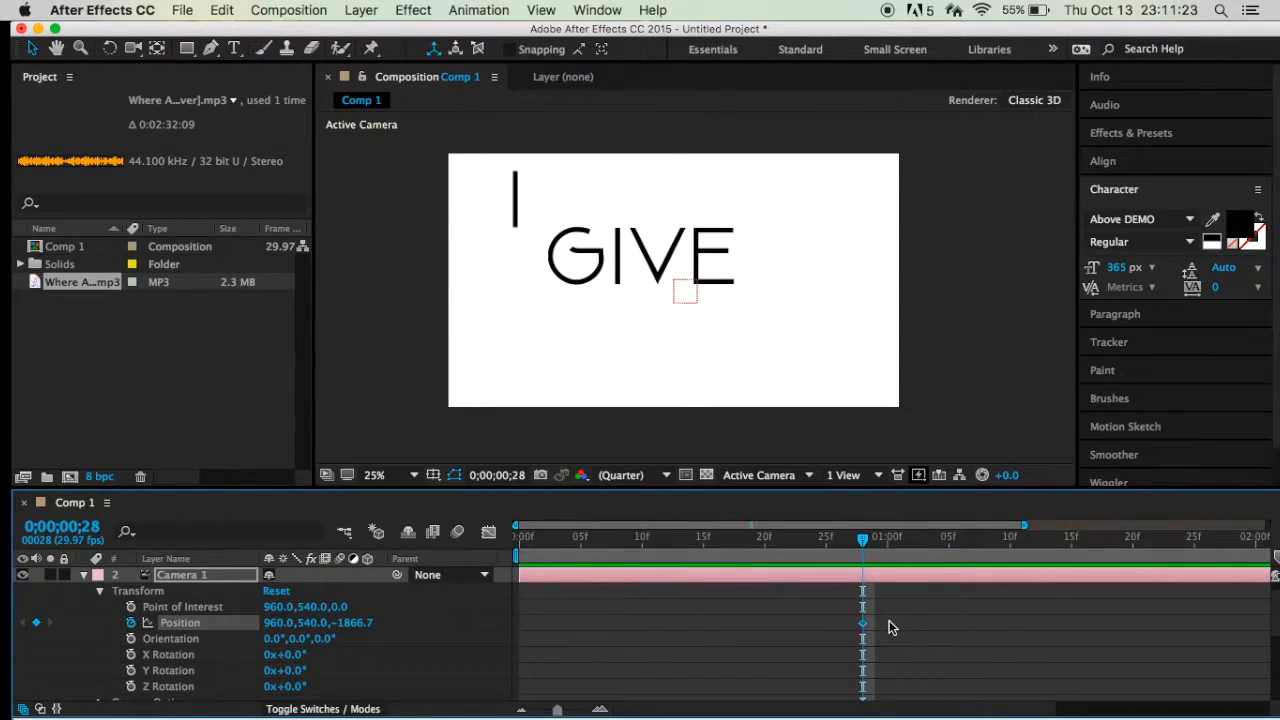
pyautogui.scroll(1, 889, 621)
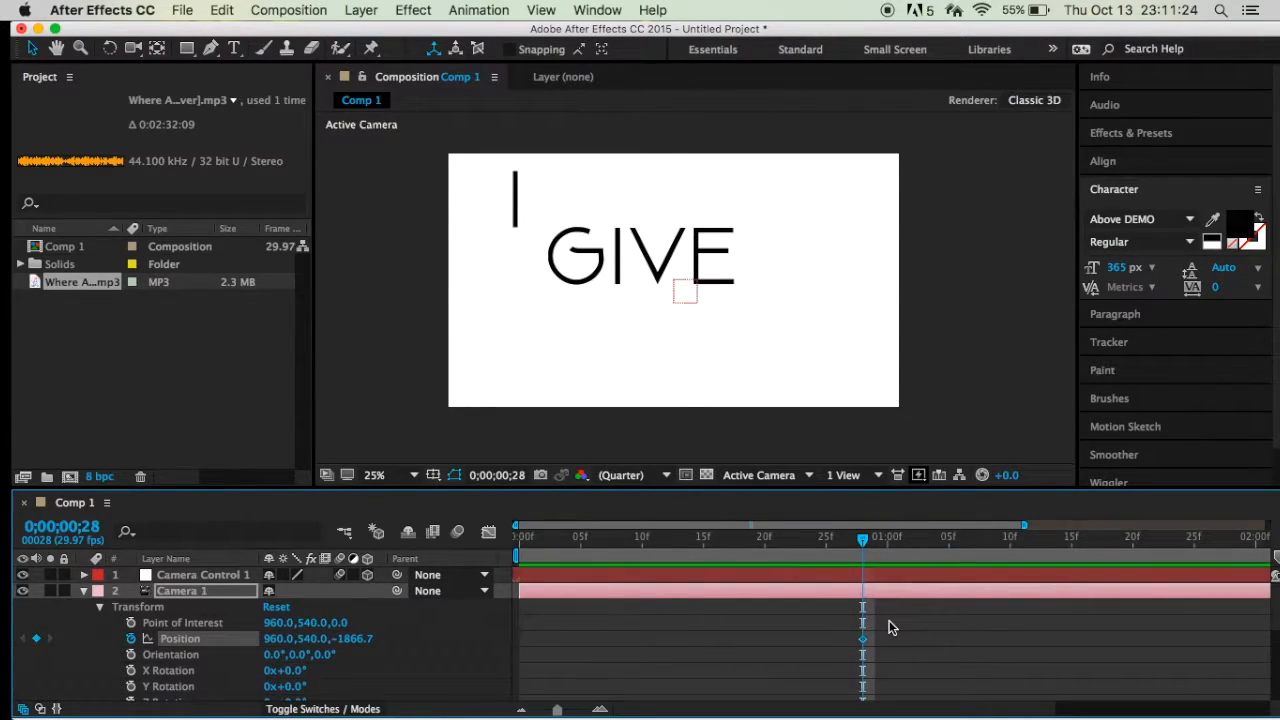
# Place the Position keyframes of "Camera 1" at 0;00;00;23 and 0;00;00;24, in line with the first two of "Camera Control 1".
pyautogui.click(84, 576)
pyautogui.scroll(-3, 857, 674)
pyautogui.scroll(3, 848, 680)
pyautogui.moveTo(863, 539); pyautogui.dragTo(801, 539)
pyautogui.scroll(-5, 806, 577)
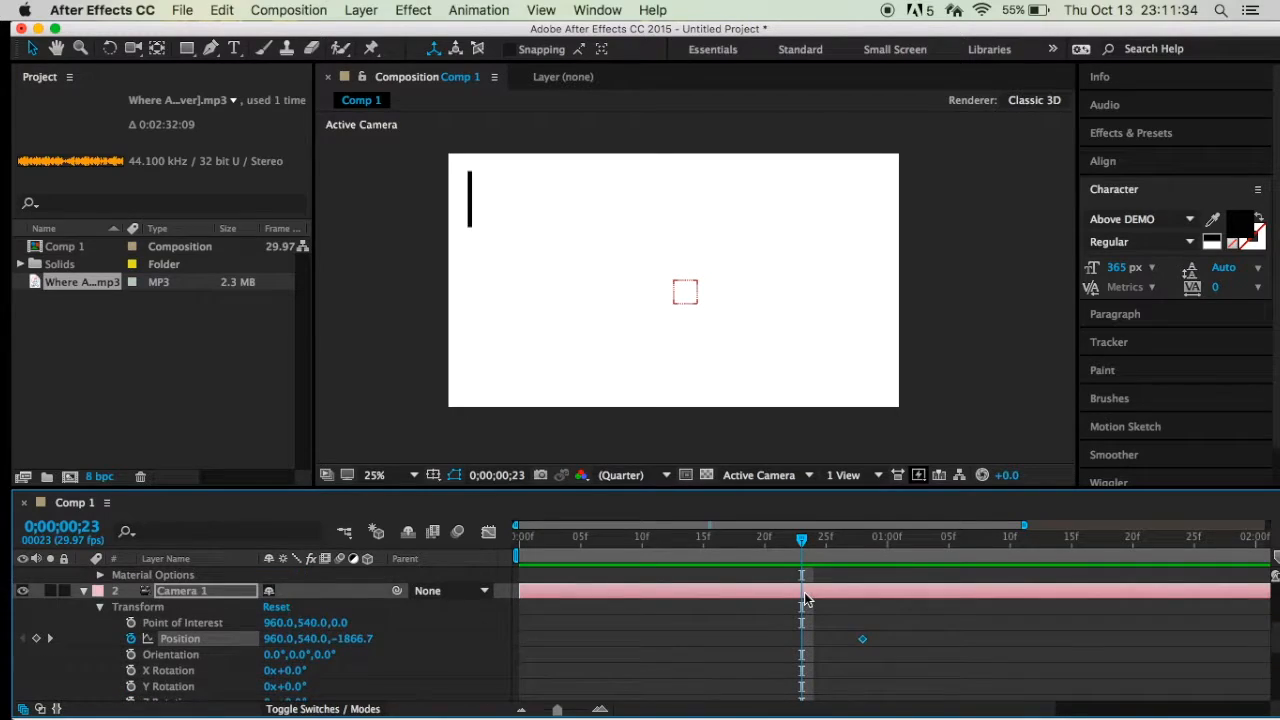
pyautogui.scroll(5, 808, 658)
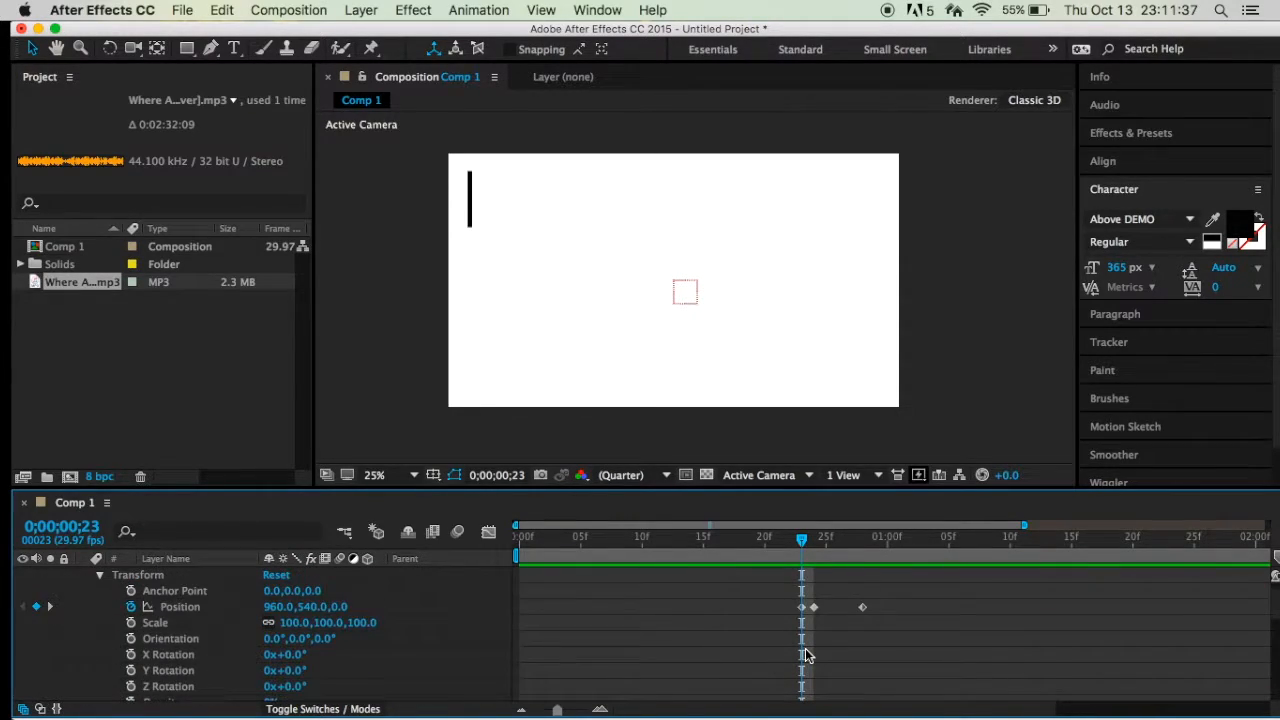
pyautogui.moveTo(805, 540); pyautogui.dragTo(814, 541)
pyautogui.scroll(-5, 814, 543)
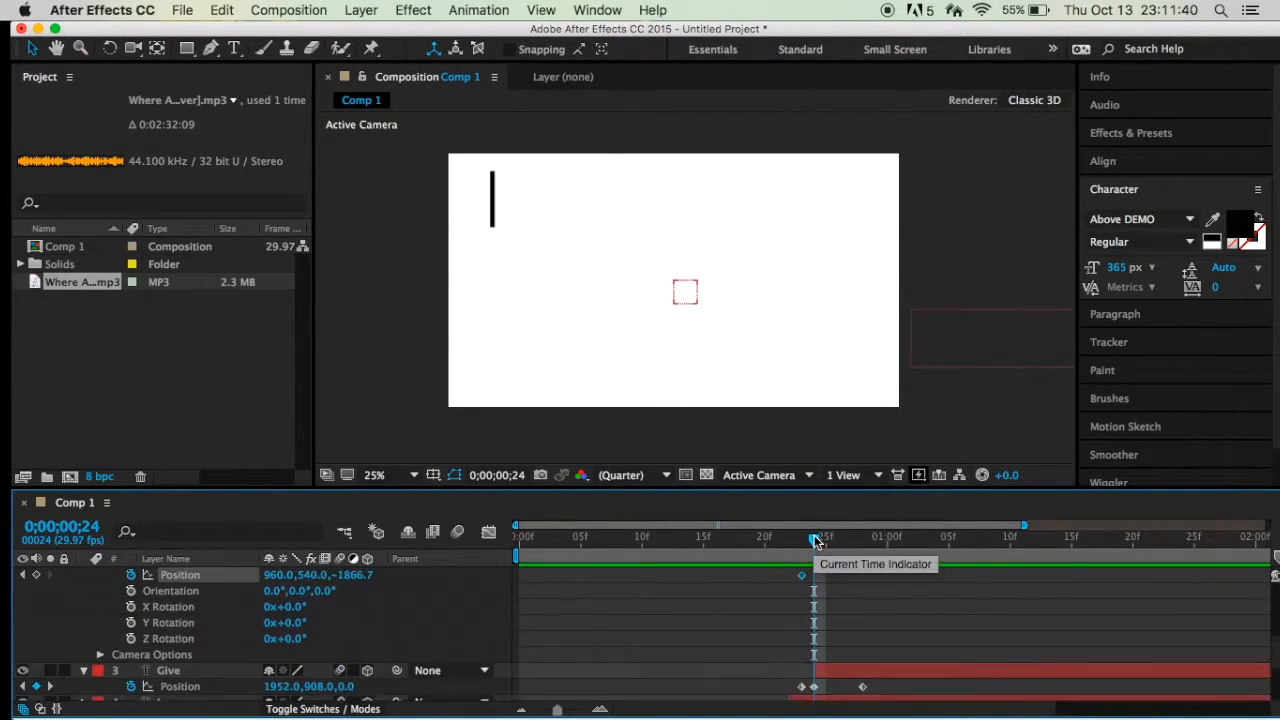
pyautogui.scroll(5, 450, 555)
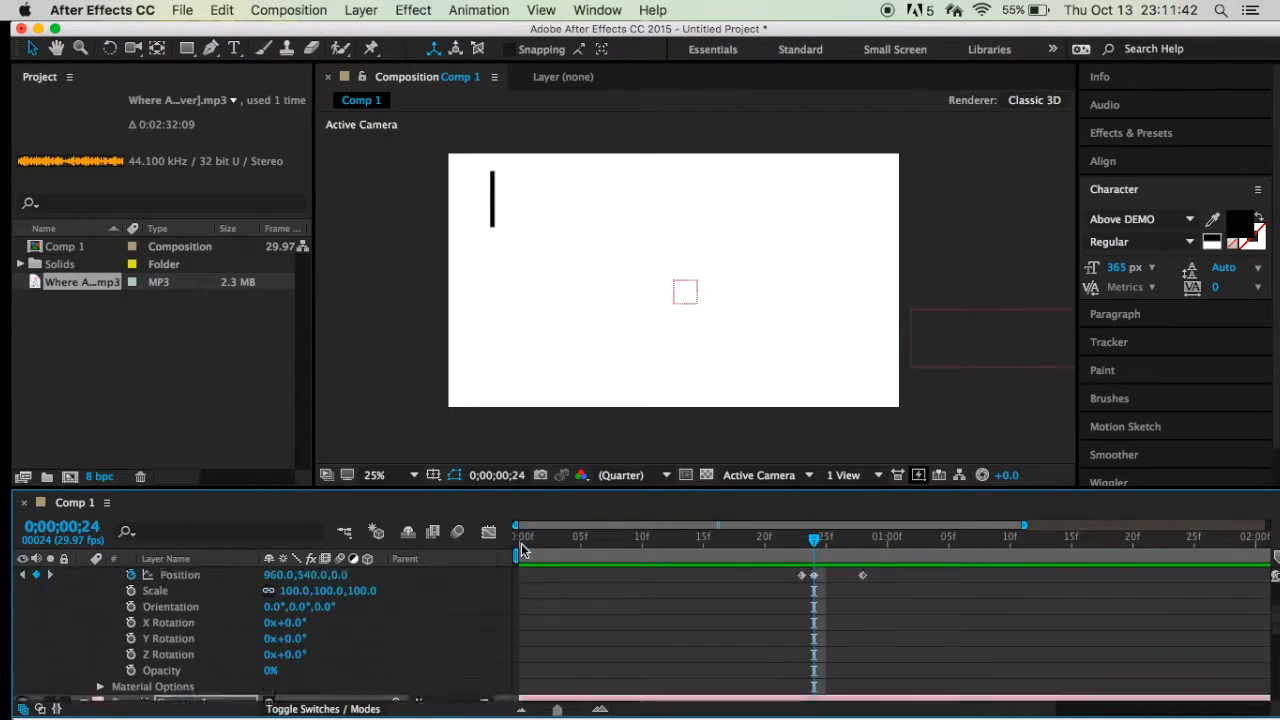
pyautogui.moveTo(818, 532); pyautogui.dragTo(864, 540)
pyautogui.scroll(-5, 815, 600)
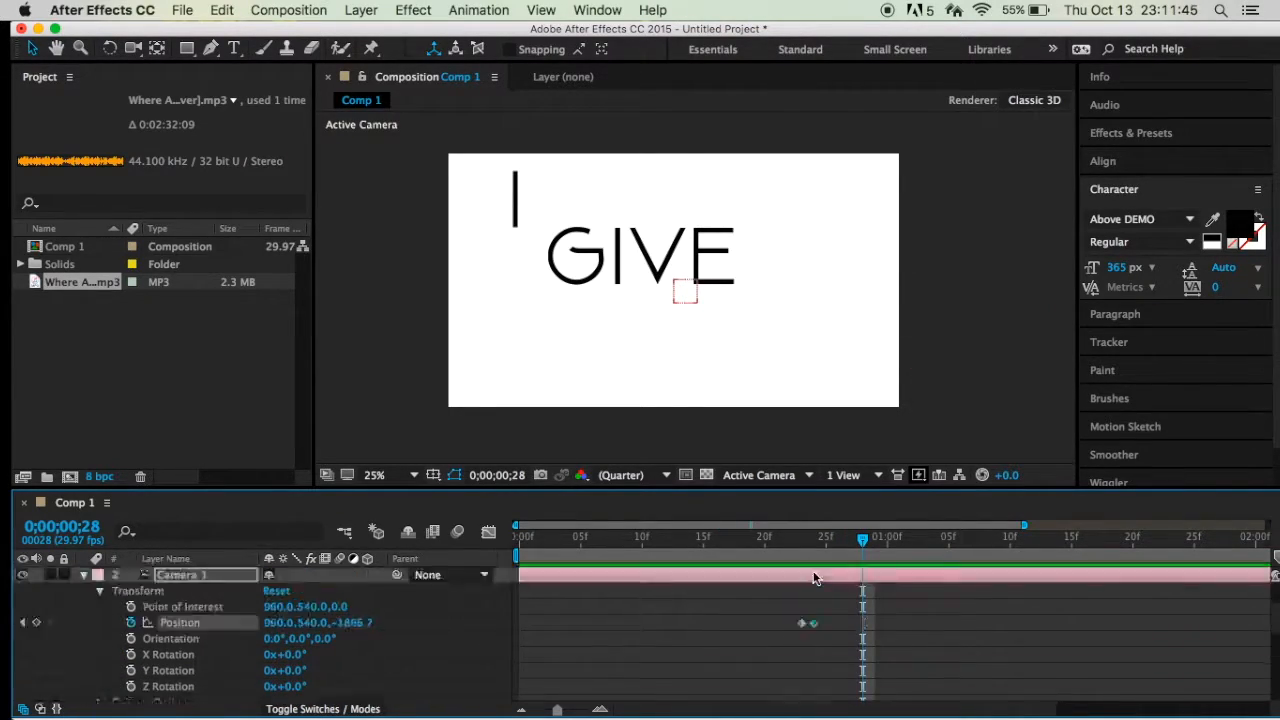
pyautogui.scroll(1, 815, 578)
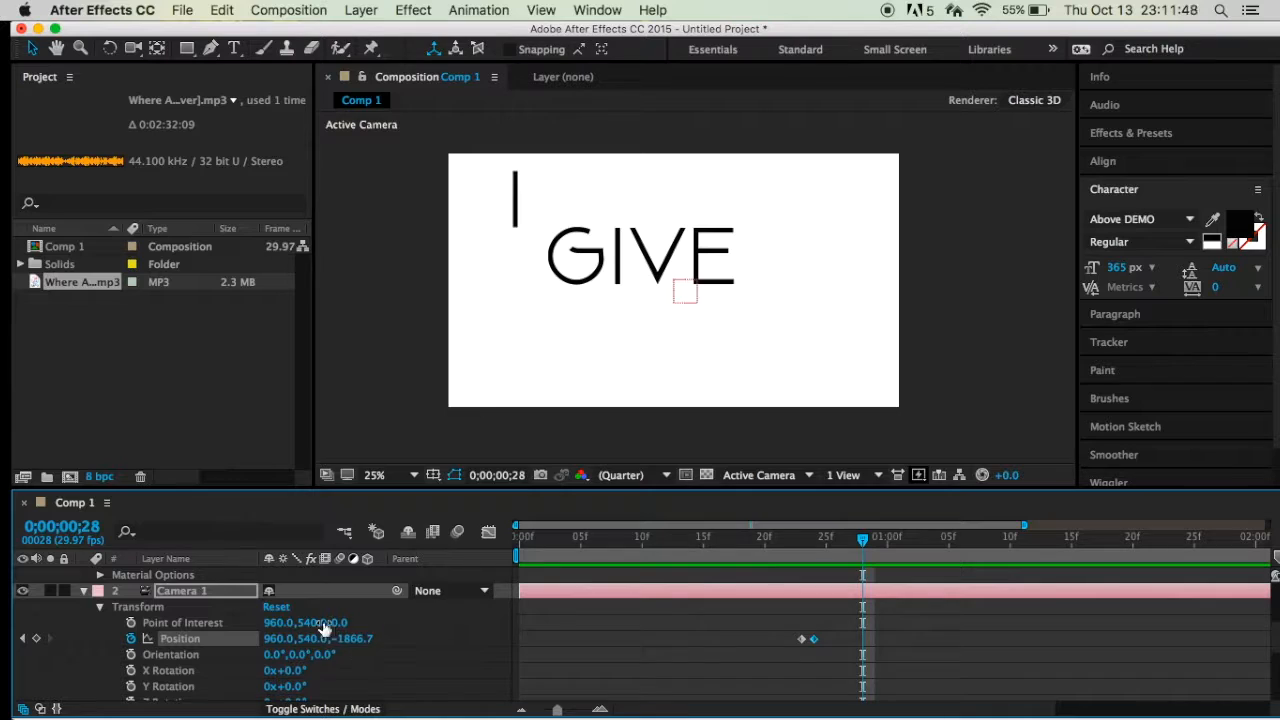
# Try changing the Y position of "Camera 1" to 299 at 0;00;00;28, and adjust its Z position.
pyautogui.moveTo(298, 639); pyautogui.dragTo(30, 688)
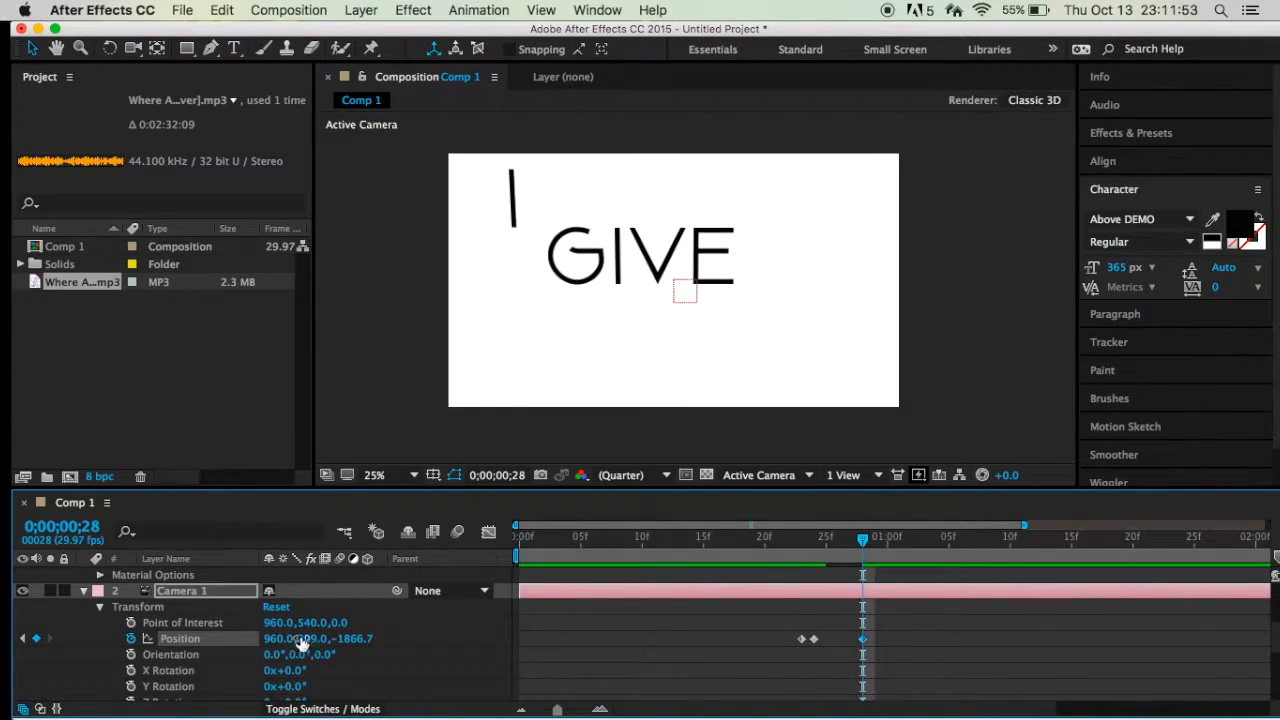
pyautogui.moveTo(328, 639); pyautogui.dragTo(5, 660)
pyautogui.moveTo(328, 639); pyautogui.dragTo(8, 660)
pyautogui.moveTo(328, 639); pyautogui.dragTo(8, 660)
# Step back and forth through the edit history to discard the Y position change of "Camera 1" at 0;00;00;28.
pyautogui.press('pageup')
pyautogui.press('pageup')
pyautogui.press('pageup')
pyautogui.press('pageup')
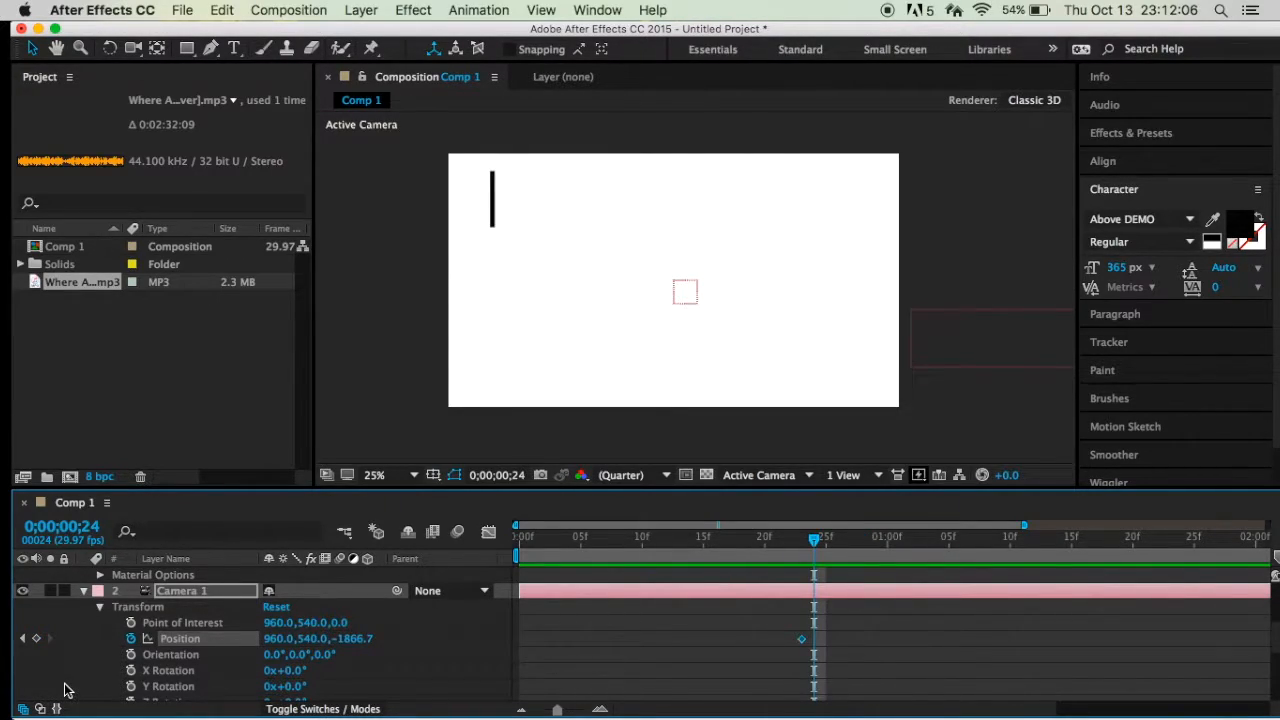
pyautogui.click(185, 10)
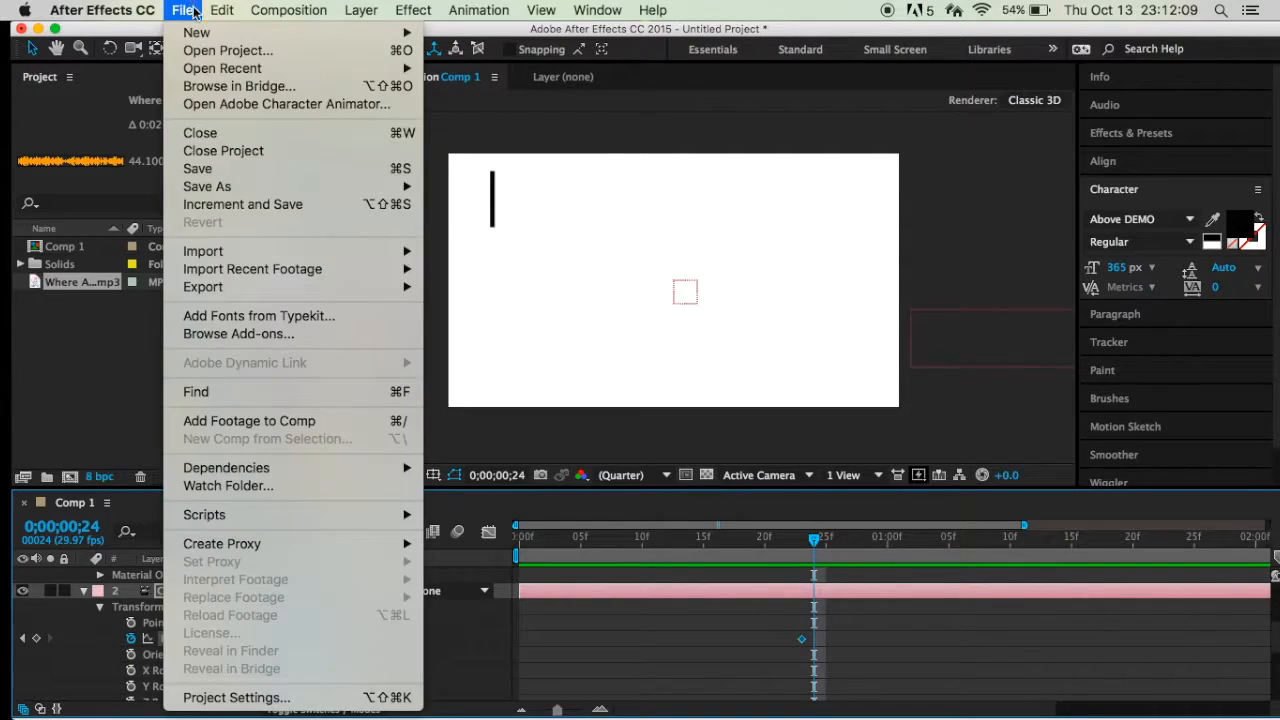
pyautogui.moveTo(221, 10)
pyautogui.click(237, 52)
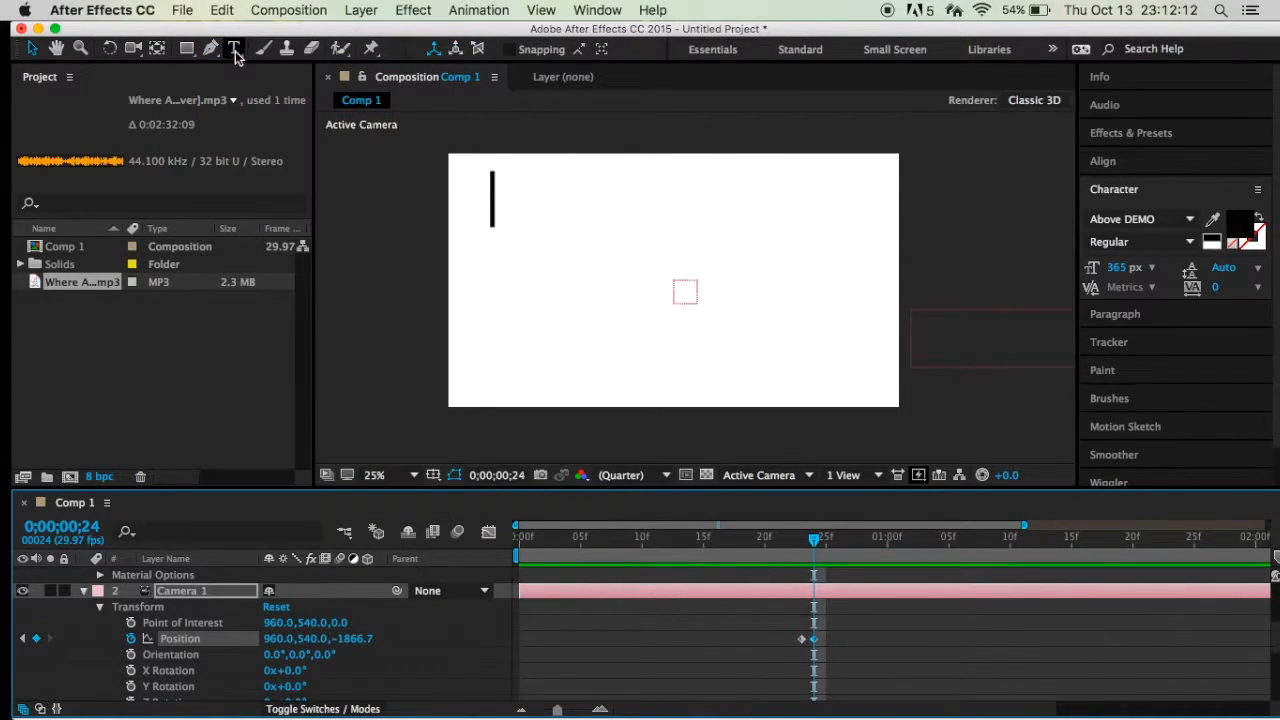
pyautogui.click(240, 8)
pyautogui.click(237, 49)
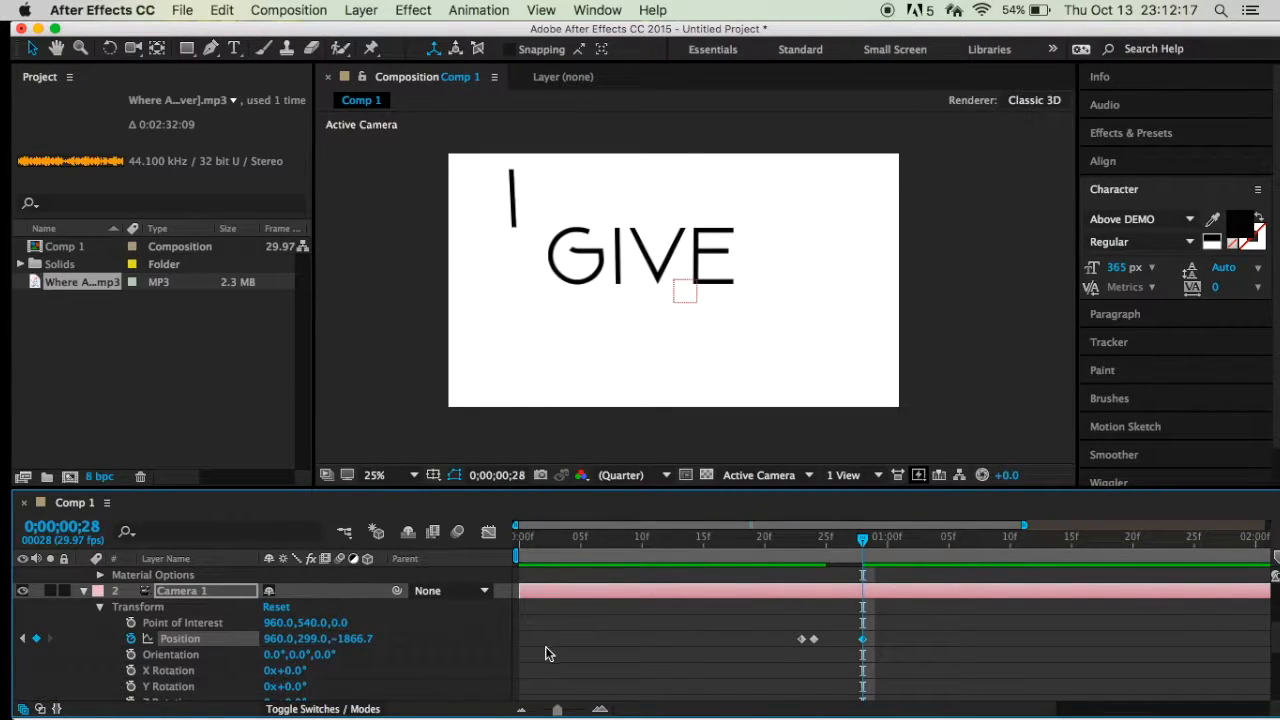
pyautogui.press('super+z')
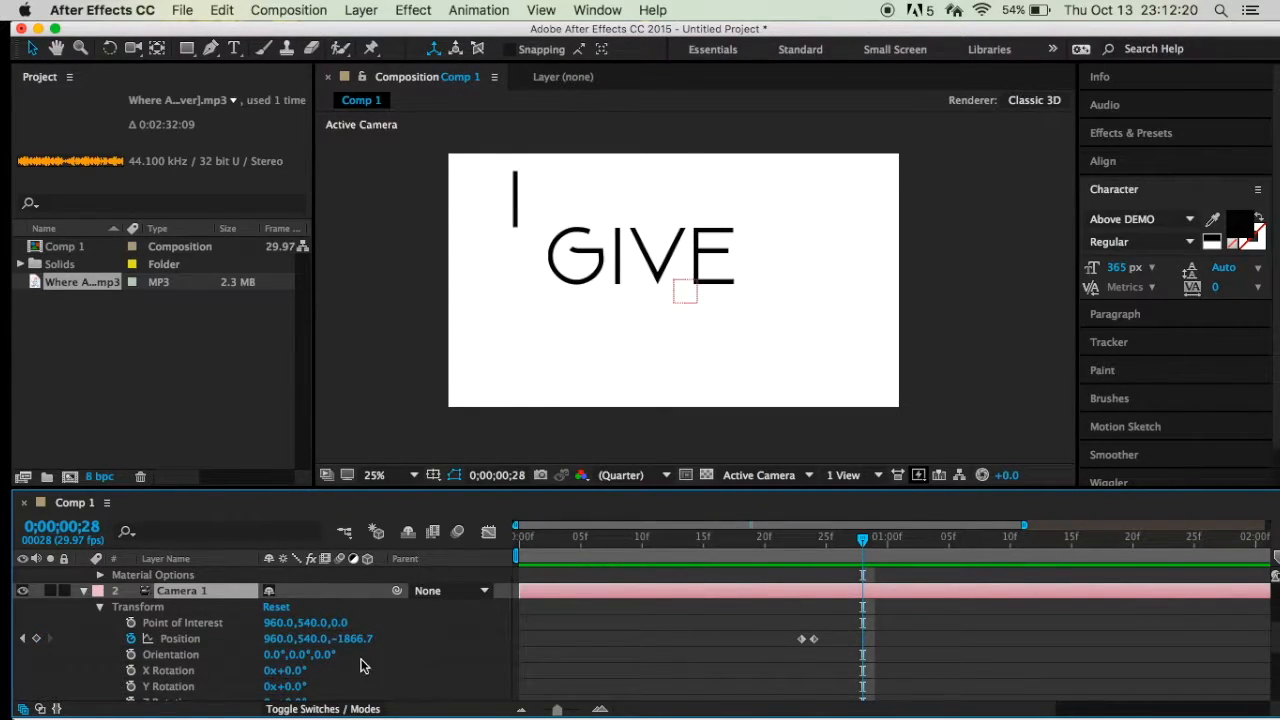
# Set the Z position of "Camera 1" to -12.7 at 0;00;00;28 and check the frame at 0;00;00;24.
pyautogui.moveTo(347, 648); pyautogui.dragTo(521, 647)
pyautogui.moveTo(340, 638); pyautogui.dragTo(1106, 614)
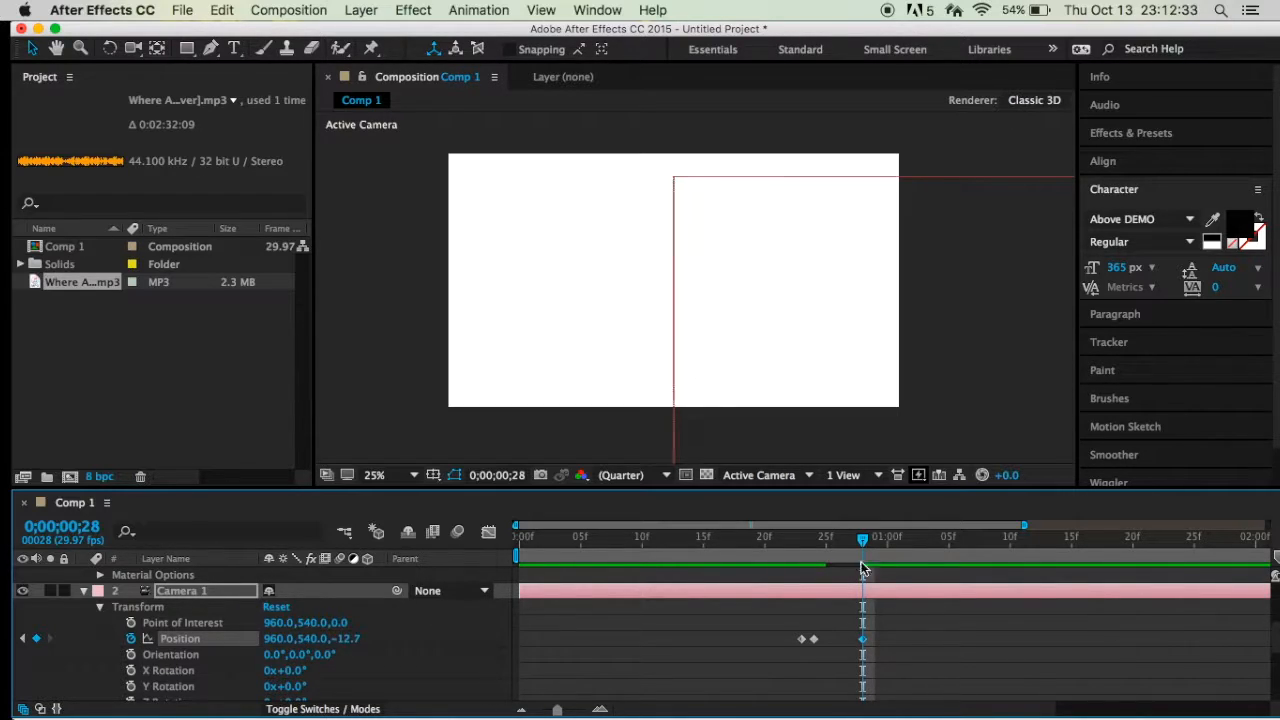
pyautogui.moveTo(862, 537); pyautogui.dragTo(814, 560)
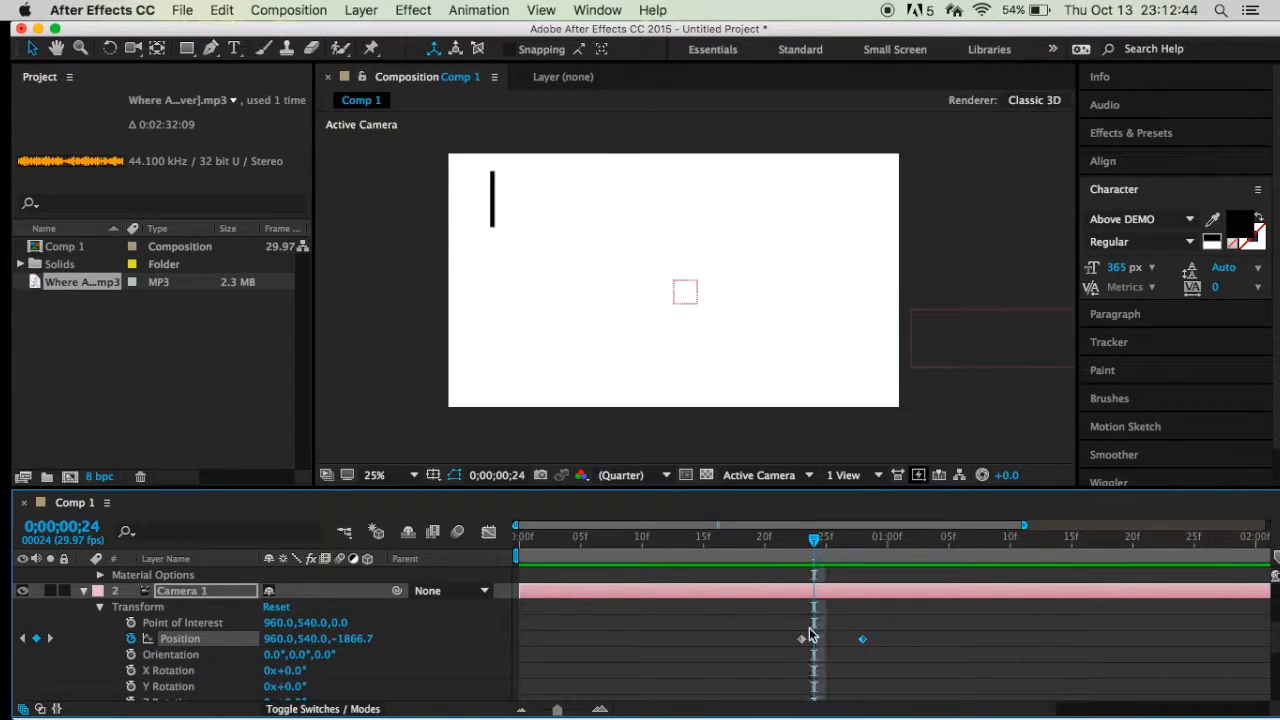
# Try the middle Position keyframe of "Camera 1" at 0;00;00;26 and preview the zoom from 0;00;00;21.
pyautogui.moveTo(815, 640); pyautogui.dragTo(838, 641)
pyautogui.moveTo(812, 538); pyautogui.dragTo(781, 543)
pyautogui.press('space')
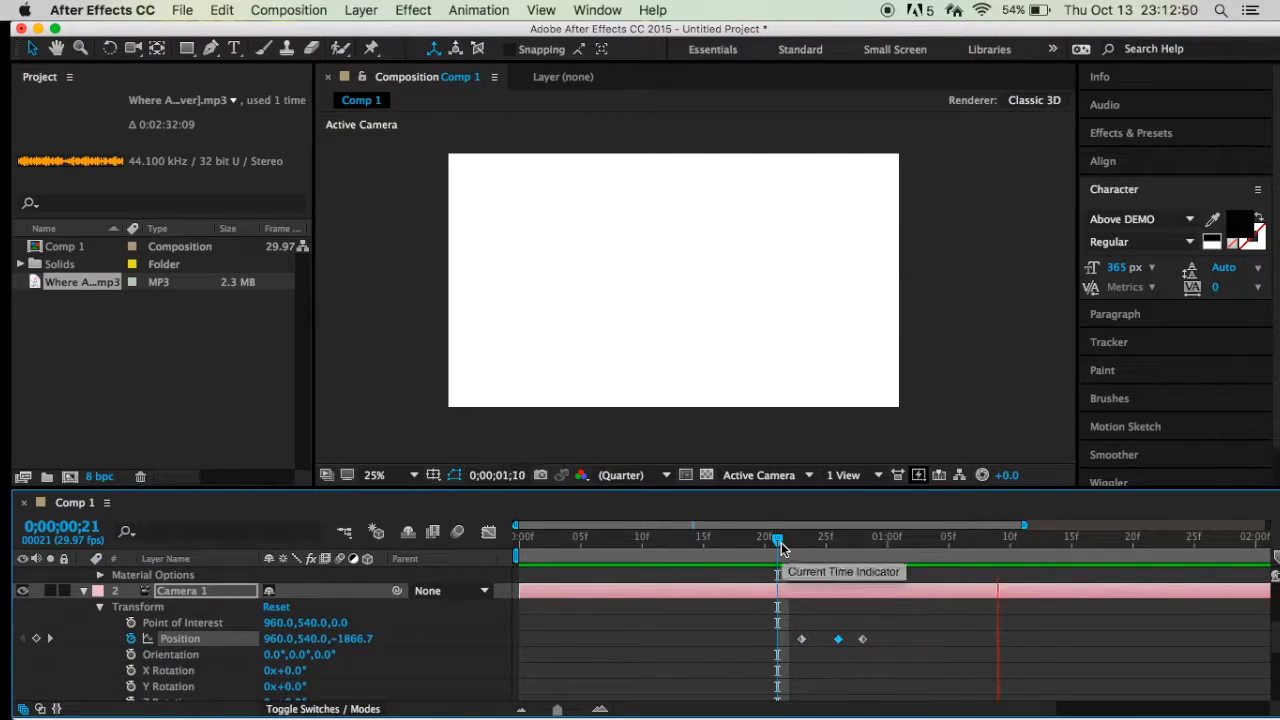
pyautogui.press('space')
pyautogui.scroll(-3, 917, 579)
pyautogui.scroll(3, 916, 576)
# Try the last Position keyframe of "Camera 1" at 0;00;00;29 and preview the zoom again.
pyautogui.moveTo(866, 640)
pyautogui.mouseDown()
pyautogui.moveTo(902, 641)
pyautogui.moveTo(875, 641)
pyautogui.mouseUp()
pyautogui.moveTo(1007, 538); pyautogui.dragTo(782, 554)
pyautogui.press('space')
pyautogui.press('space')
# Move the middle Position keyframe of "Camera 1" to 0;00;00;28 and the last to 0;00;01;01, and preview the timing.
pyautogui.moveTo(875, 641); pyautogui.dragTo(853, 641)
pyautogui.moveTo(1041, 543); pyautogui.dragTo(862, 580)
pyautogui.scroll(-7, 802, 567)
pyautogui.scroll(1, 802, 577)
pyautogui.scroll(6, 860, 610)
pyautogui.moveTo(853, 646); pyautogui.dragTo(865, 648)
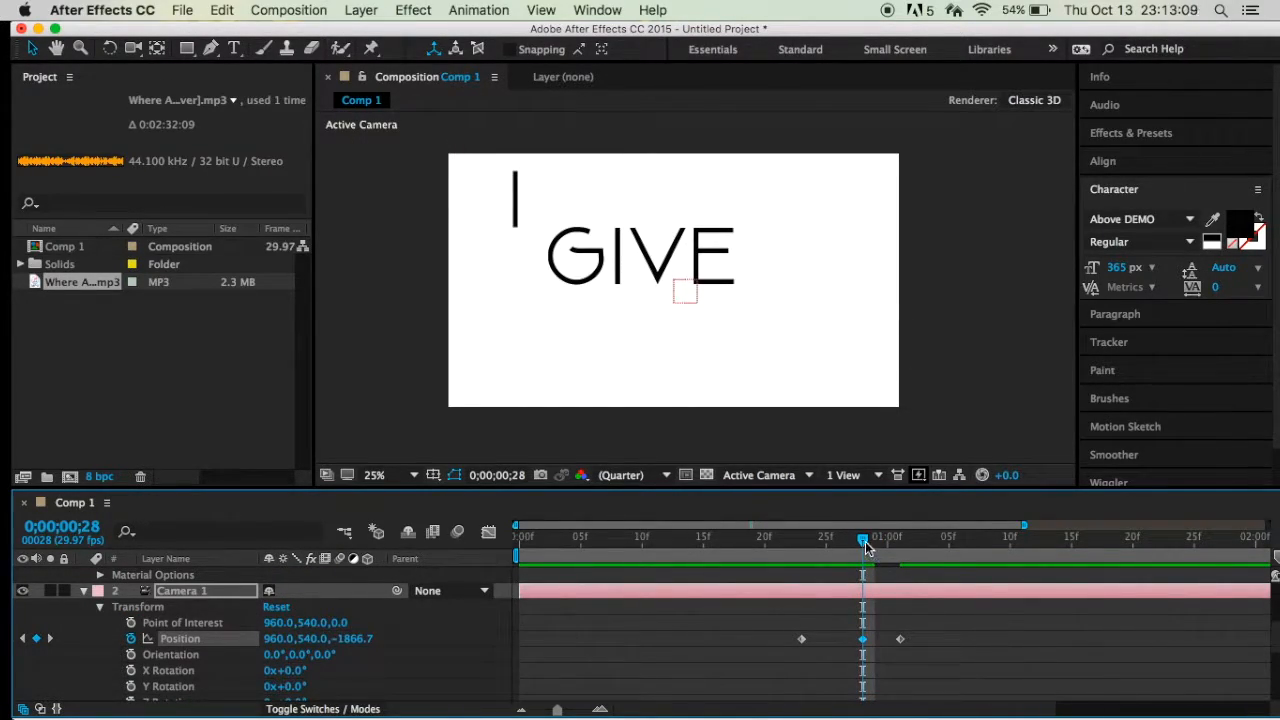
pyautogui.moveTo(865, 541); pyautogui.dragTo(805, 538)
pyautogui.press('space')
pyautogui.moveTo(977, 549); pyautogui.dragTo(781, 548)
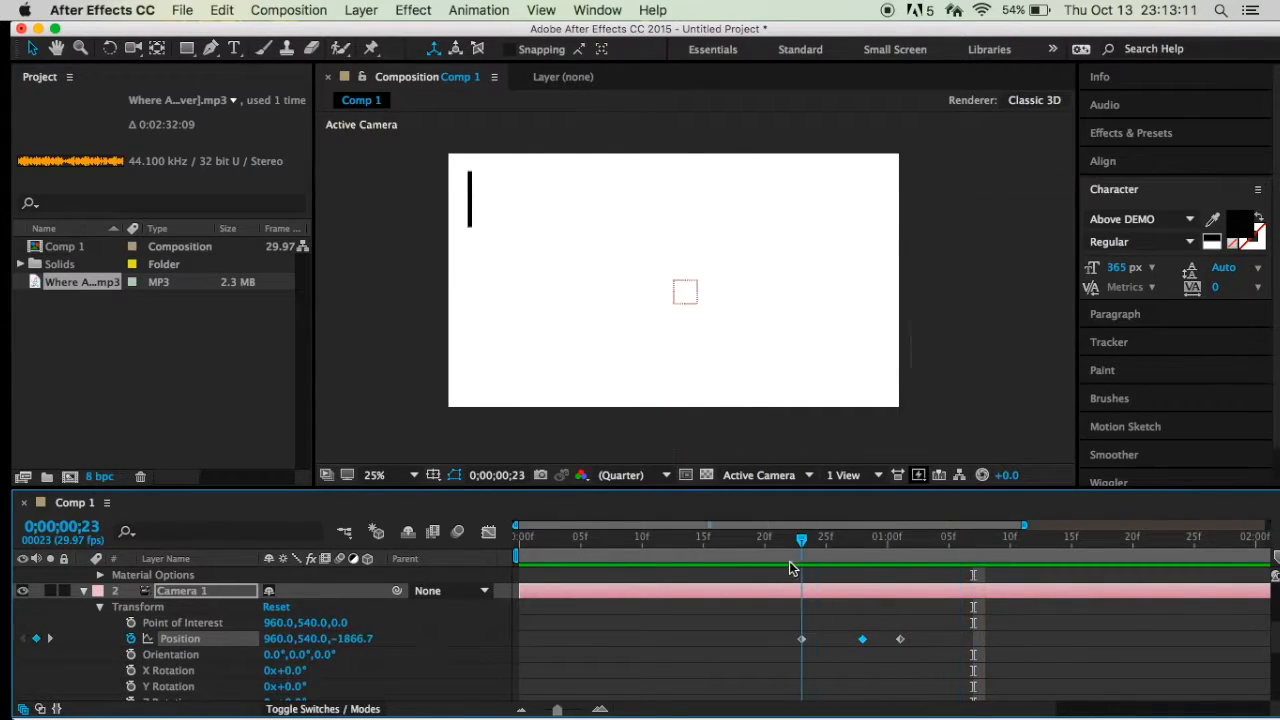
# Move the last Position keyframe of "Camera 1" to 0;00;01;04 and preview the camera zoom several times.
pyautogui.moveTo(900, 640); pyautogui.dragTo(938, 642)
pyautogui.press('space')
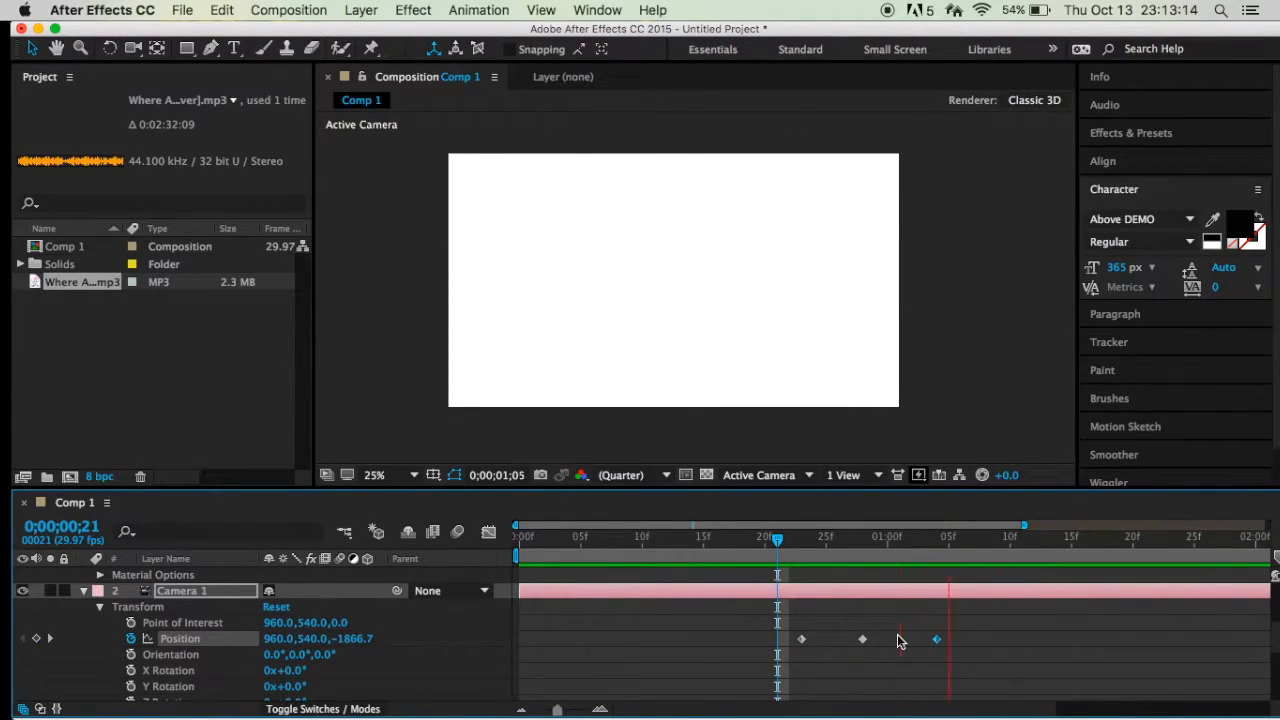
pyautogui.press('space')
pyautogui.moveTo(1037, 543); pyautogui.dragTo(781, 547)
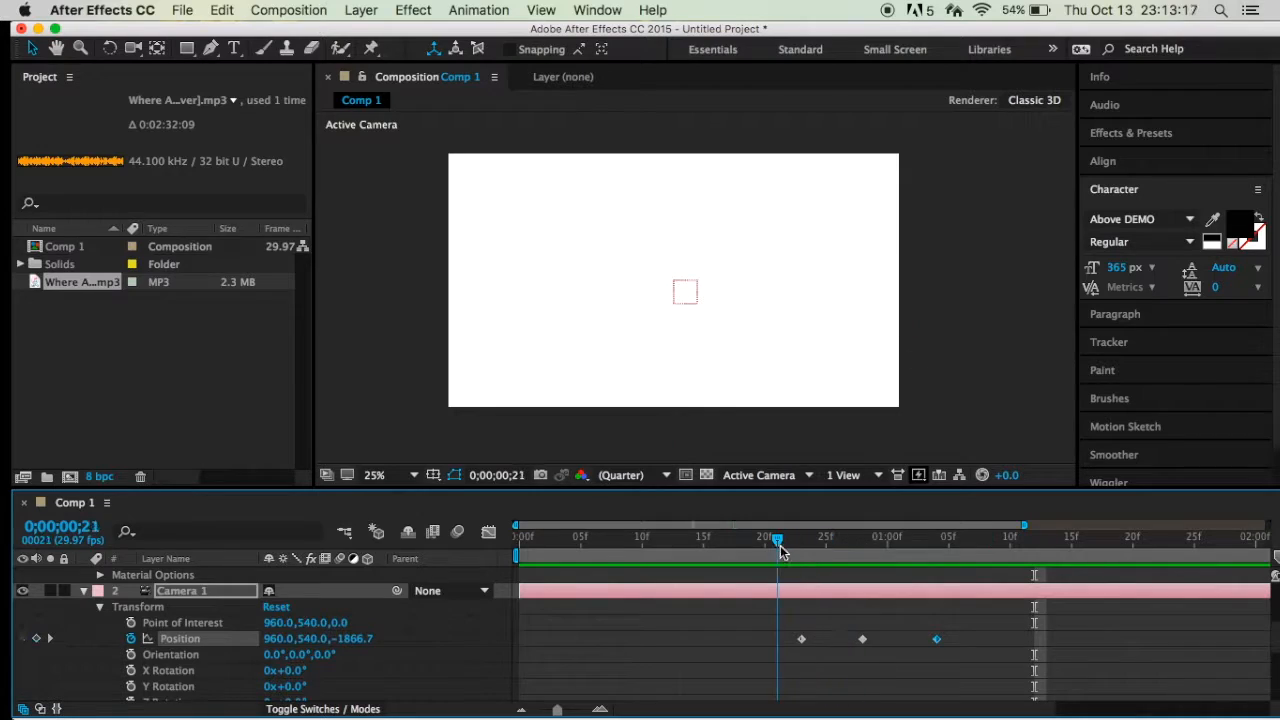
pyautogui.press('space')
pyautogui.press('space')
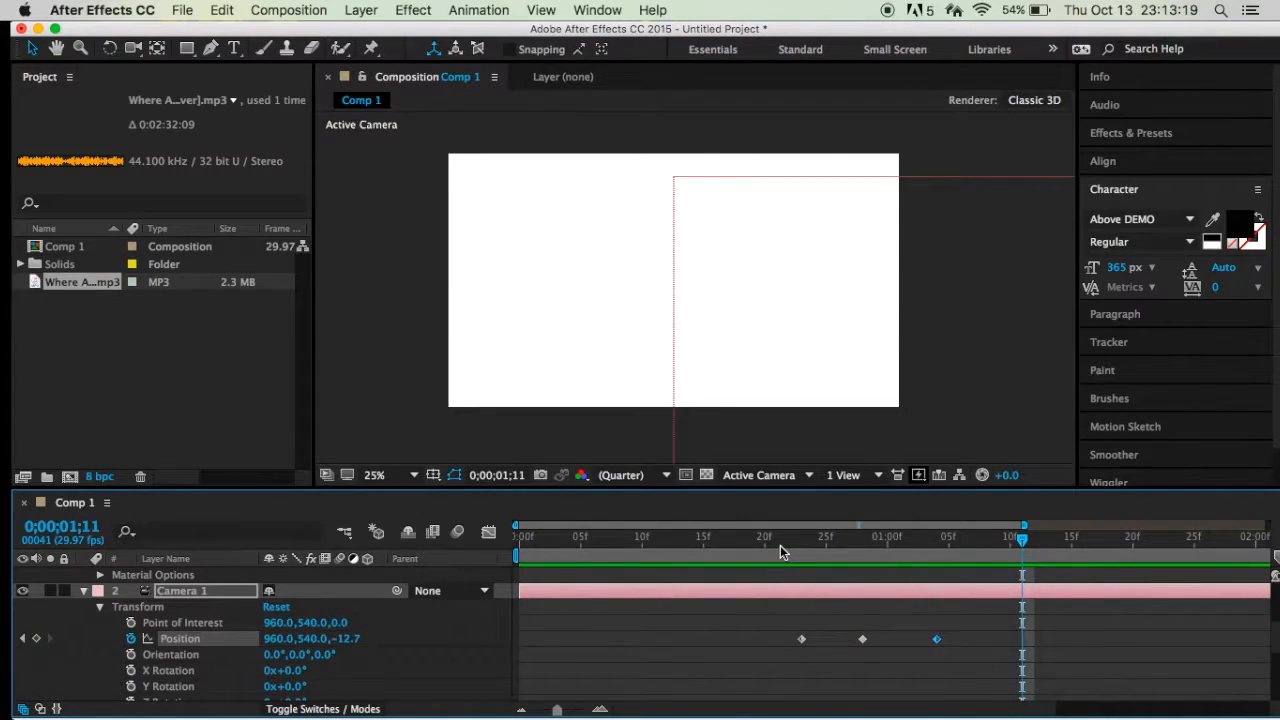
pyautogui.moveTo(1027, 543); pyautogui.dragTo(803, 545)
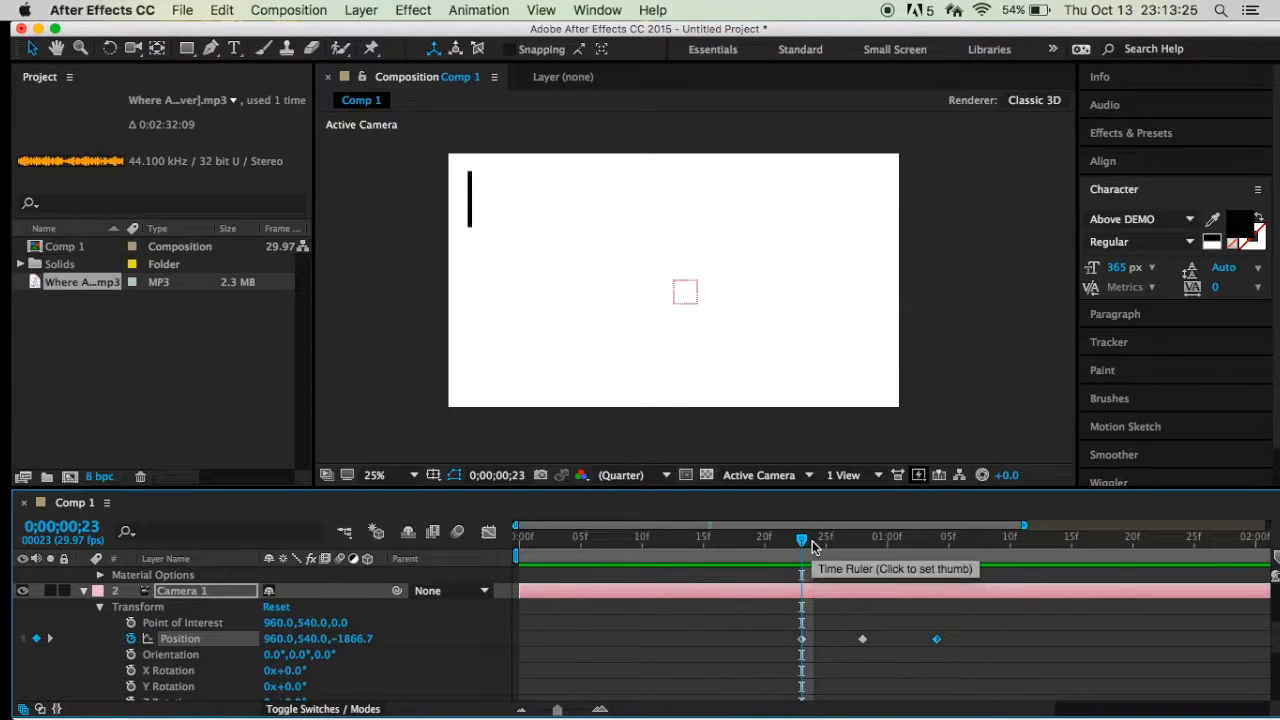
pyautogui.press('space')
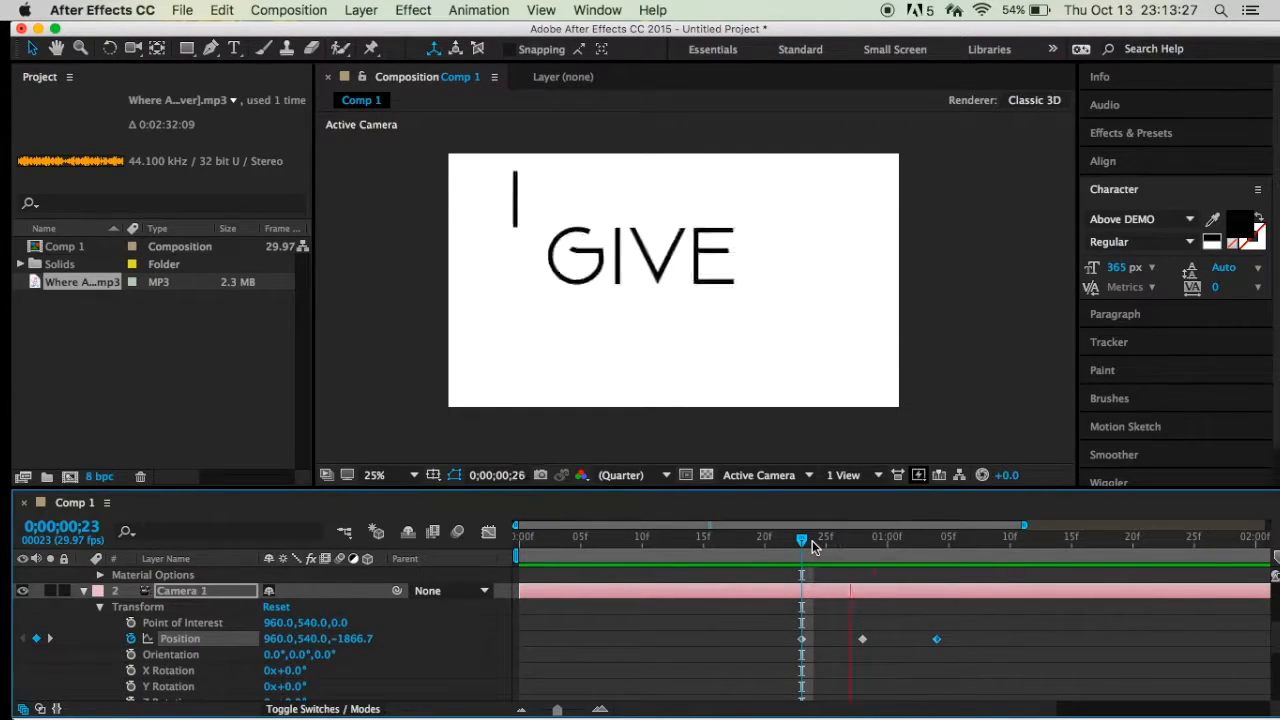
pyautogui.press('space')
pyautogui.moveTo(1066, 543); pyautogui.dragTo(763, 540)
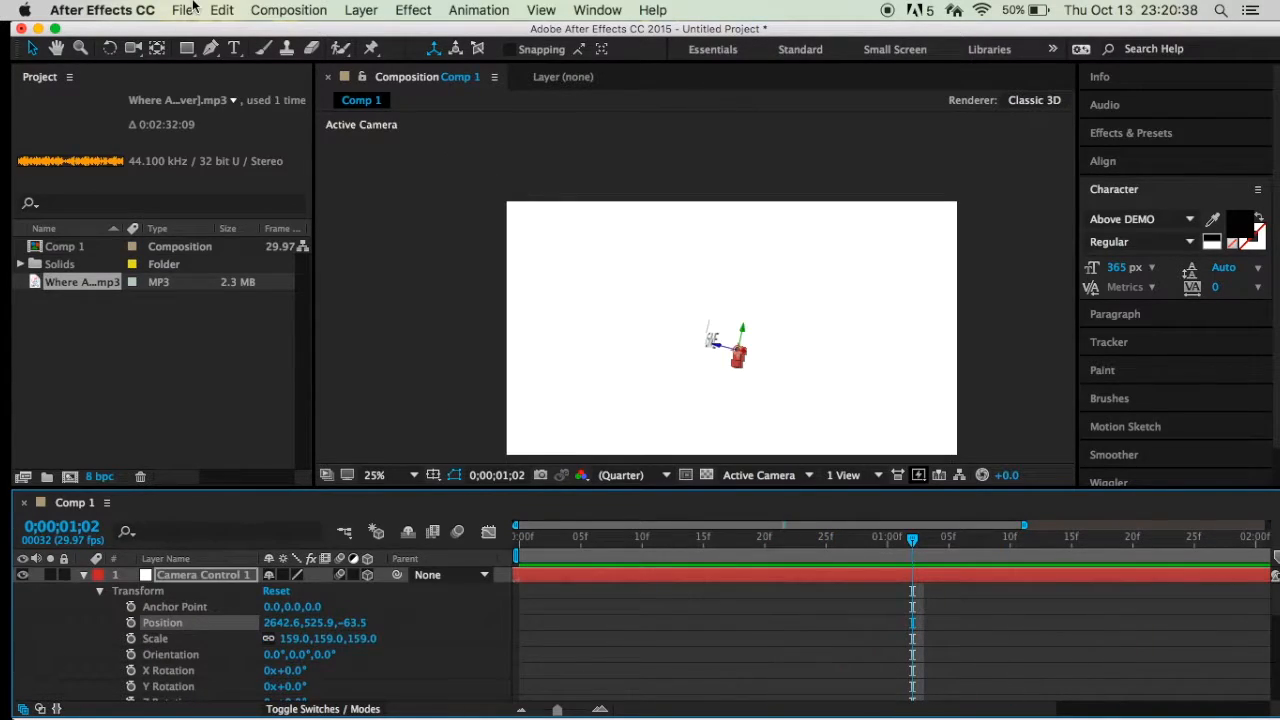
# Open the recent project "Where Are U Now by Jack U.aep" without saving the changes to the untitled project.
pyautogui.click(192, 9)
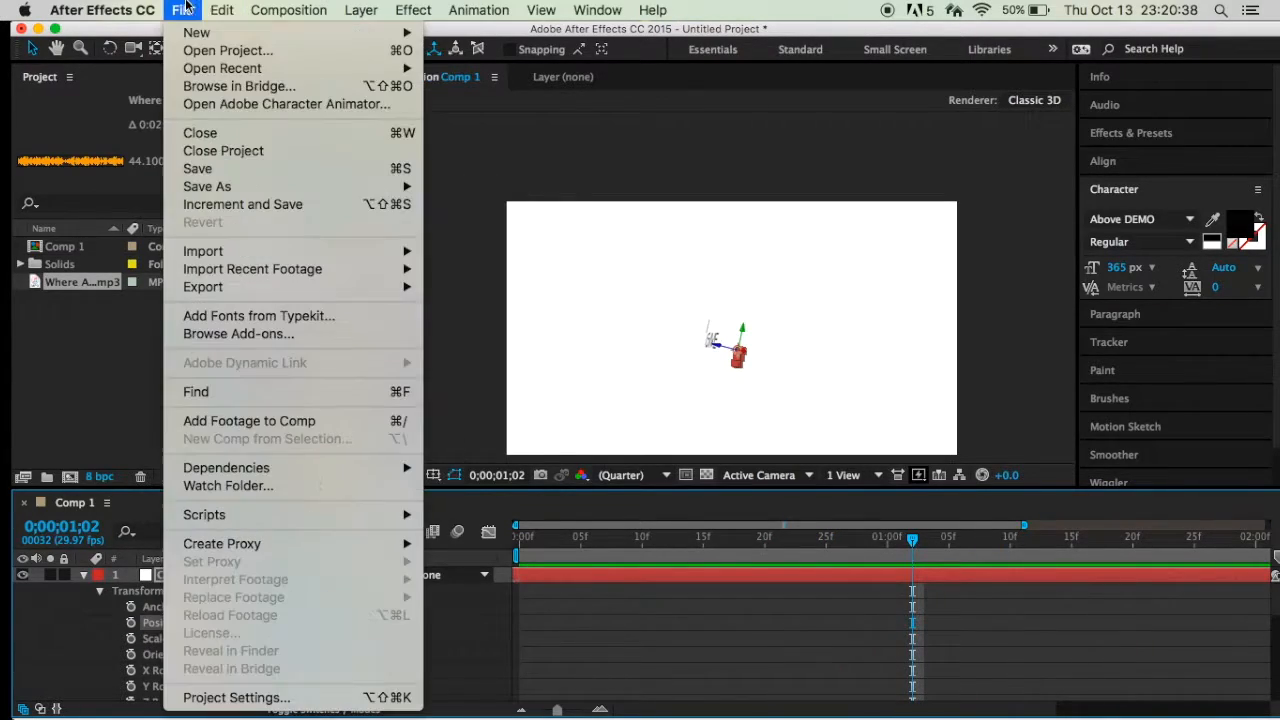
pyautogui.moveTo(207, 66)
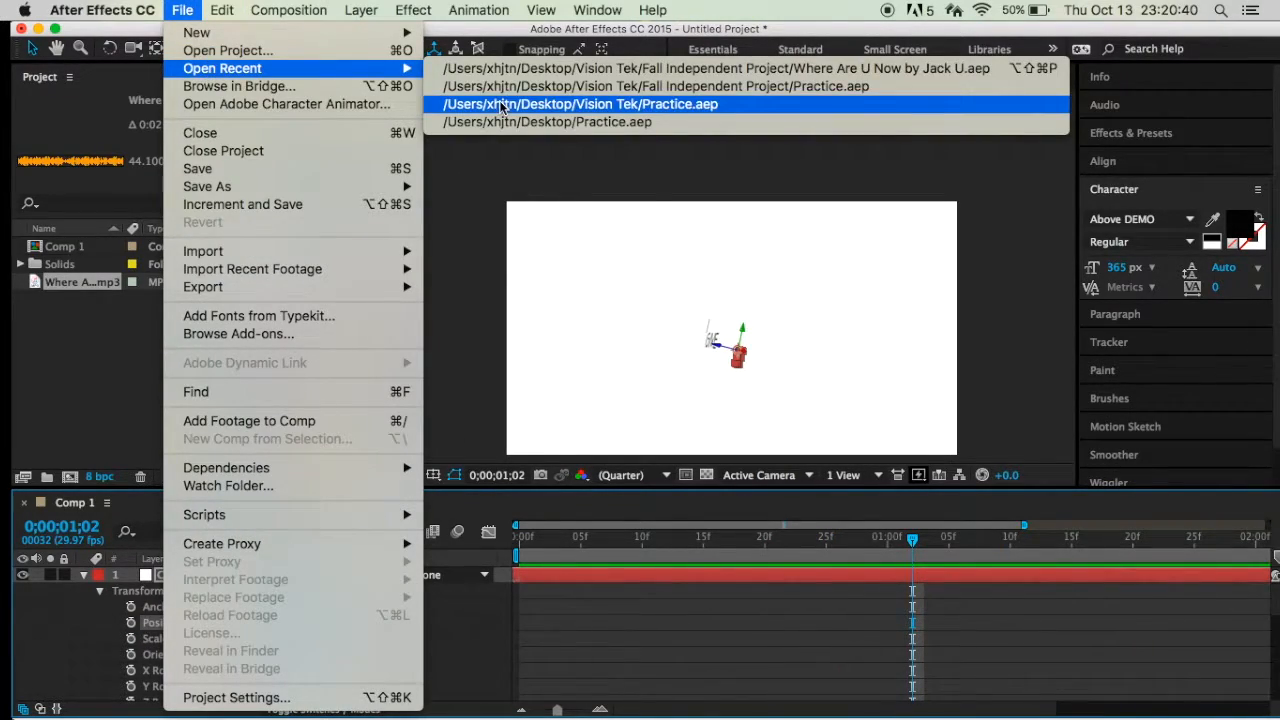
pyautogui.click(533, 70)
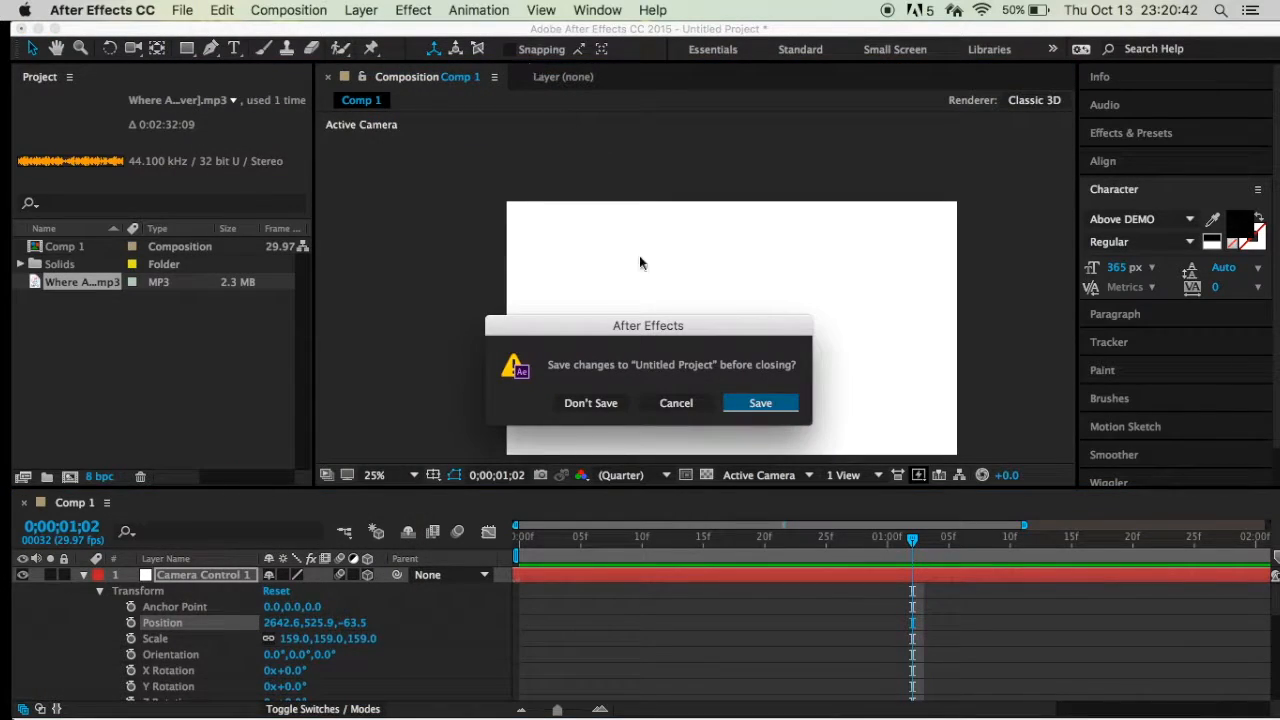
pyautogui.click(598, 403)
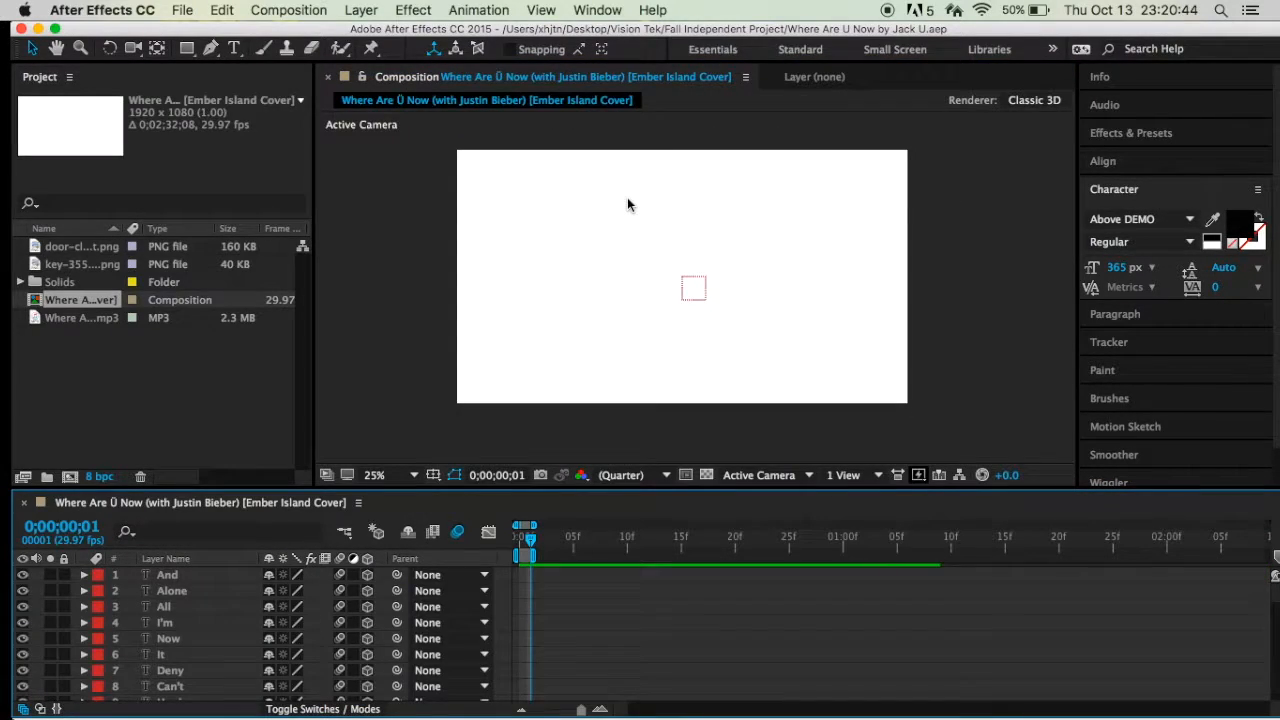
# Briefly preview the composition's opening, return the playhead to 0;00;00;01, and look through the lyric text, camera control and image layers.
pyautogui.press('space')
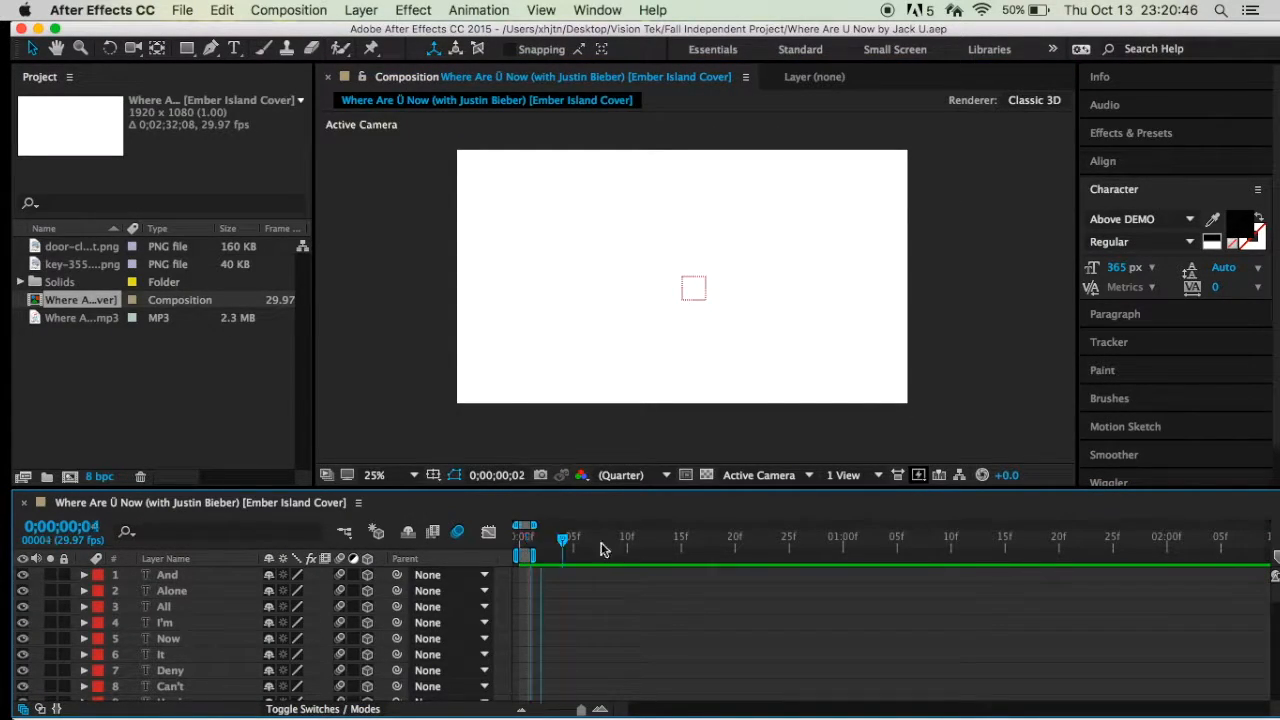
pyautogui.moveTo(836, 543); pyautogui.dragTo(530, 535)
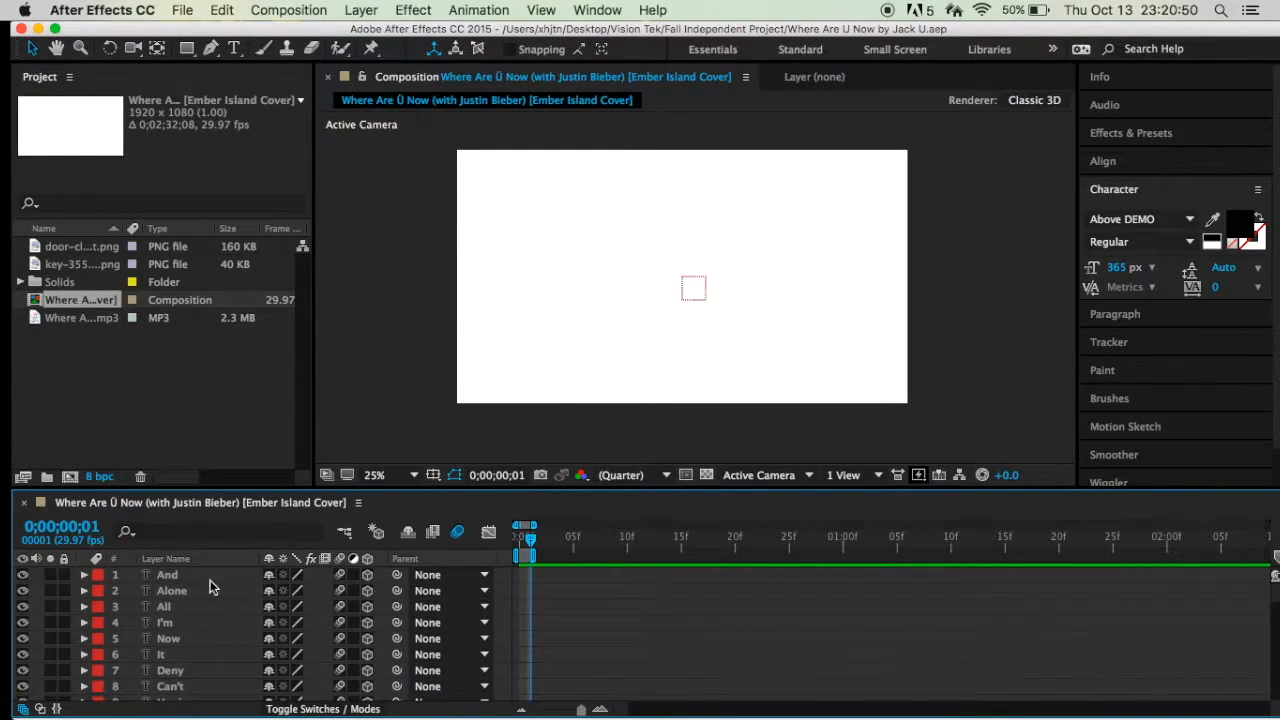
pyautogui.scroll(-15, 160, 577)
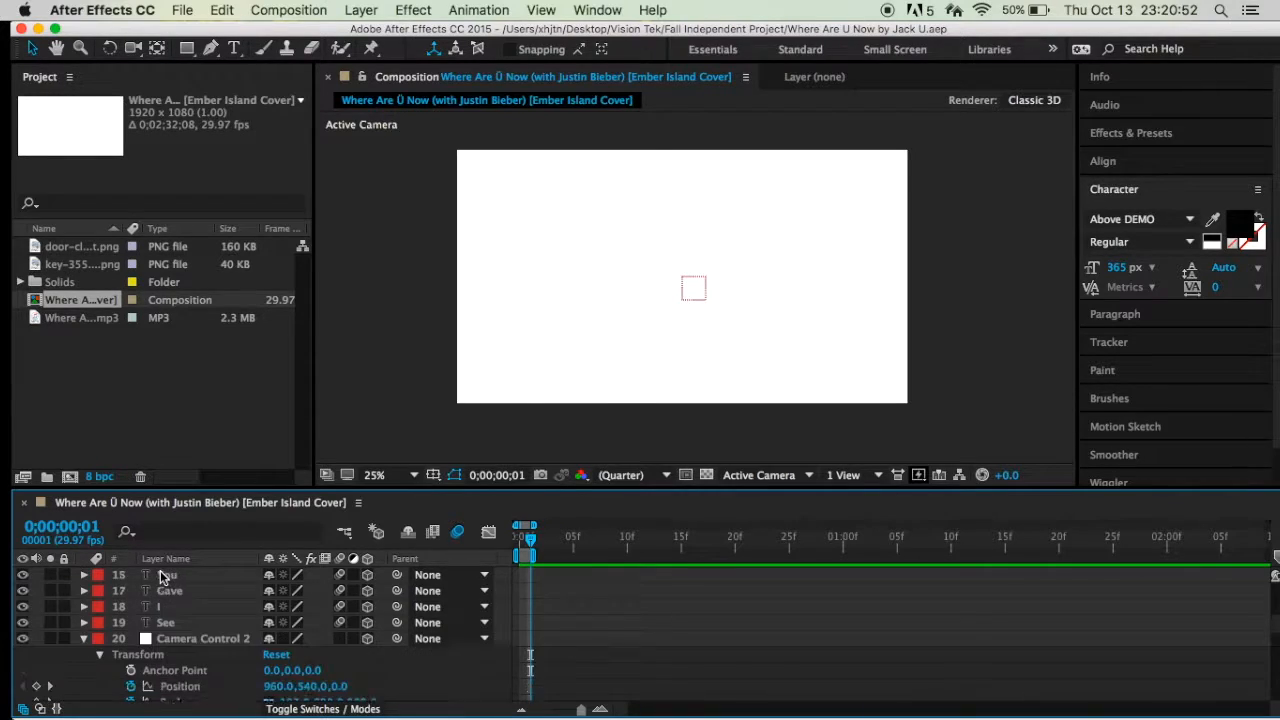
pyautogui.scroll(-10, 160, 577)
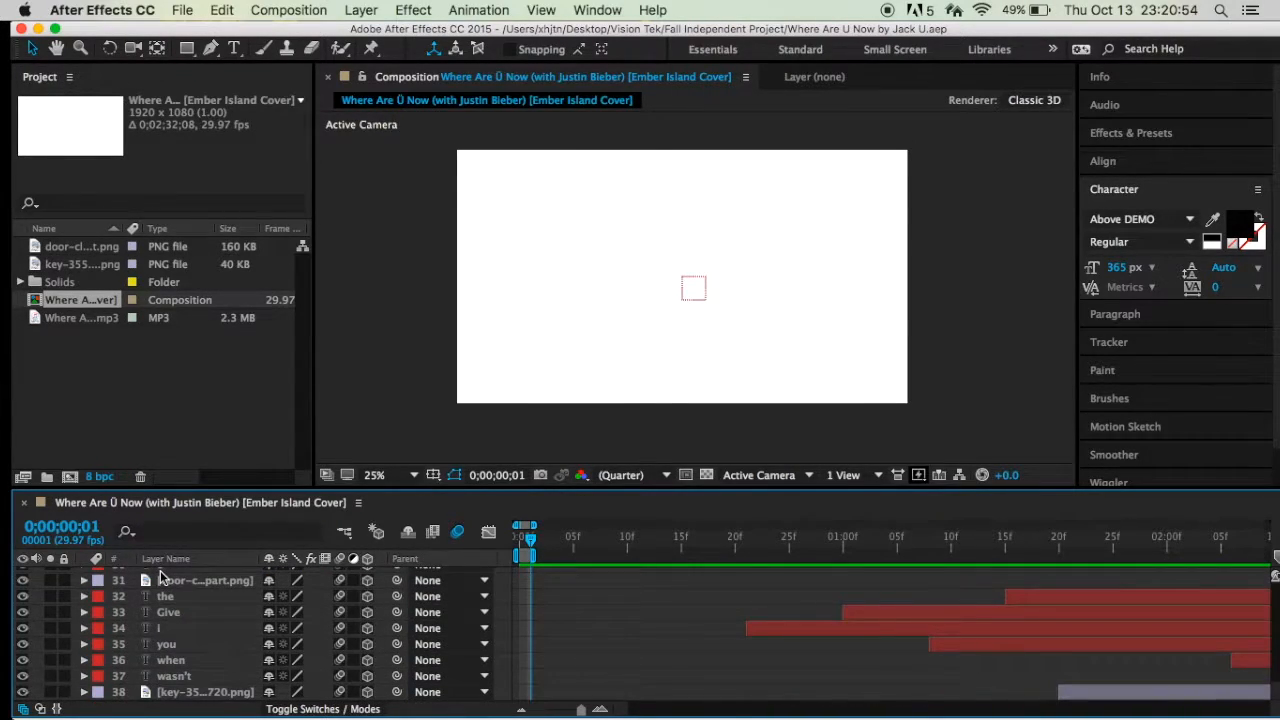
pyautogui.scroll(20, 178, 648)
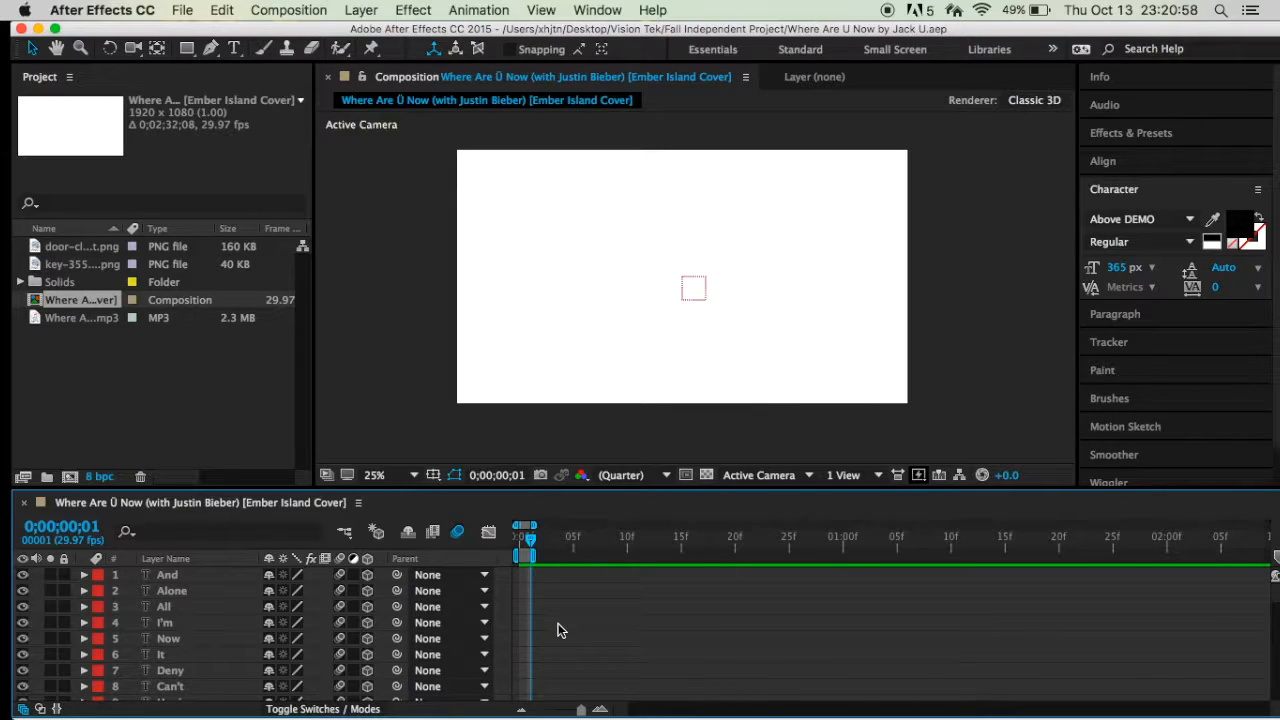
# Raise the sound volume, set the composition view's magnification to 33.3%, and preview the finished lyric animation from 0;00;00;01 to 0;00;16;23.
pyautogui.press('XF86AudioRaiseVolume')
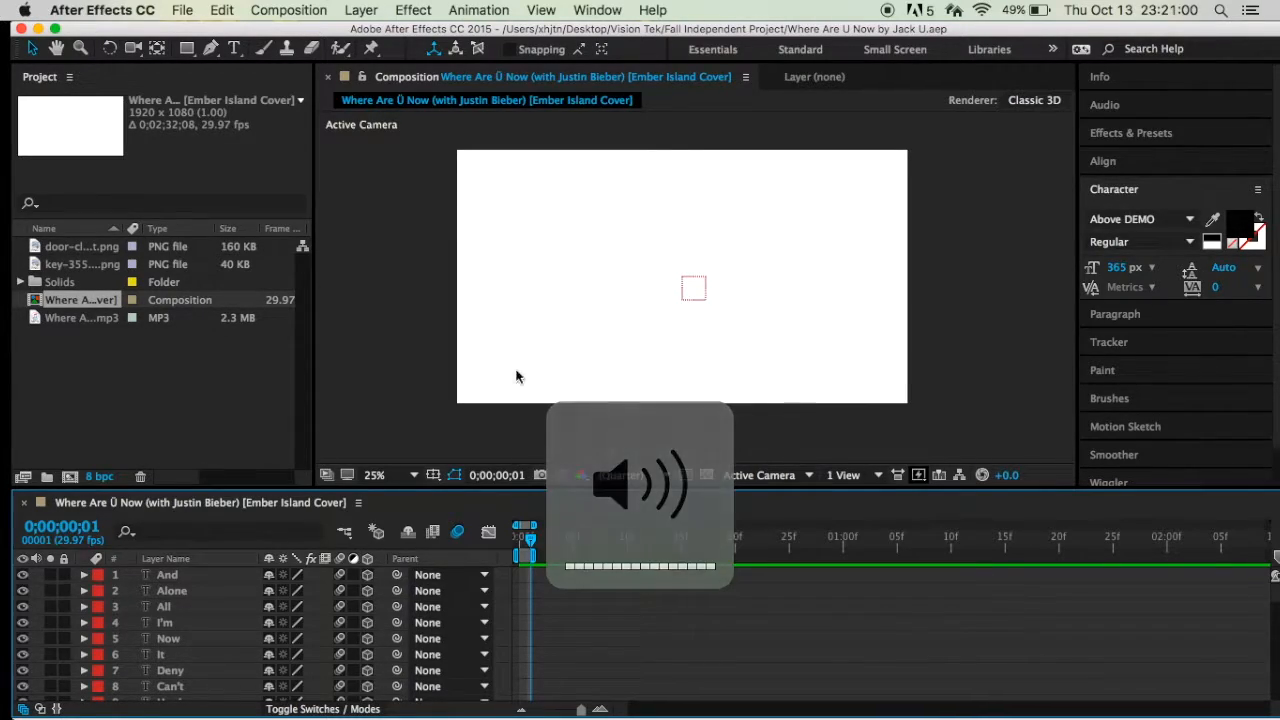
pyautogui.click(400, 475)
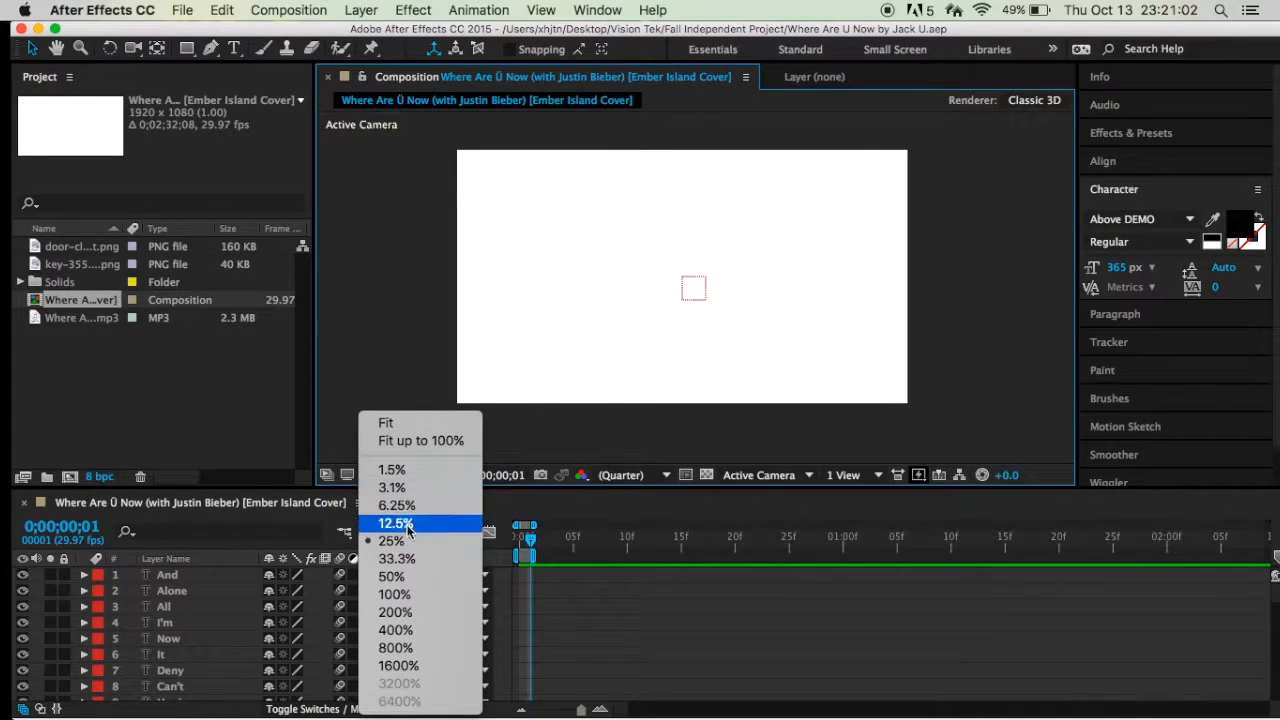
pyautogui.click(396, 559)
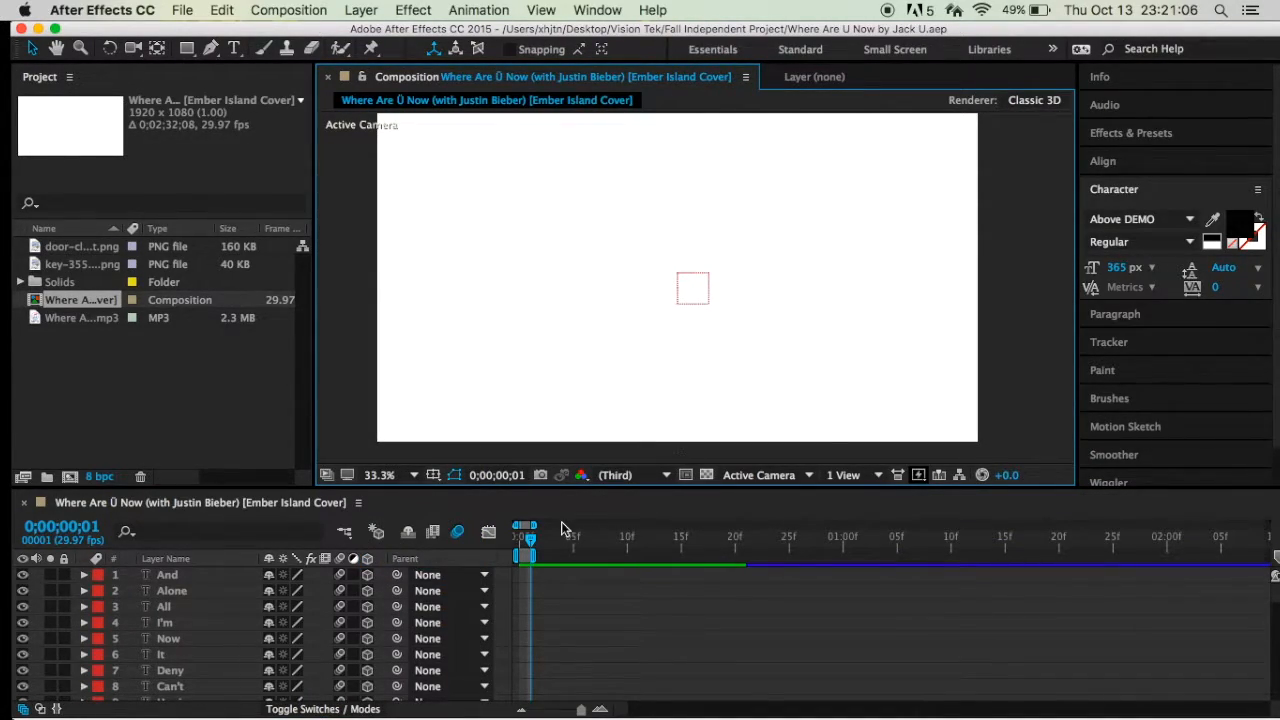
pyautogui.press('space')
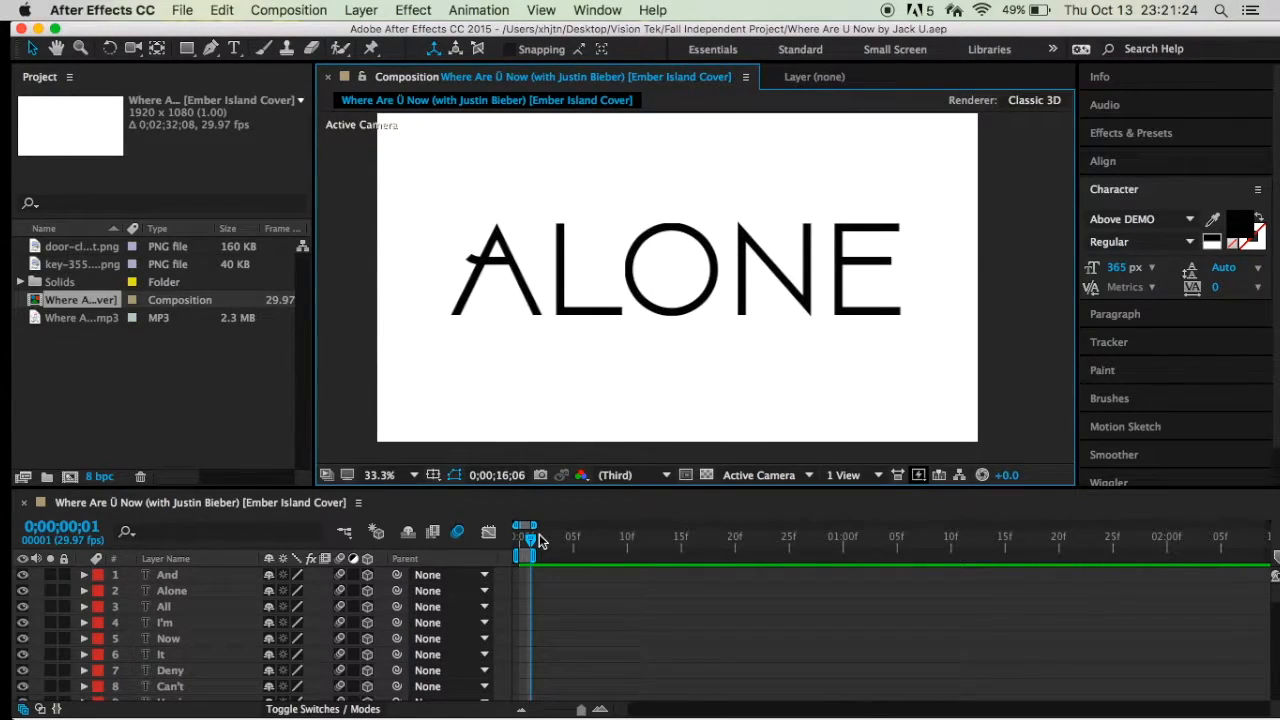
pyautogui.press('space')
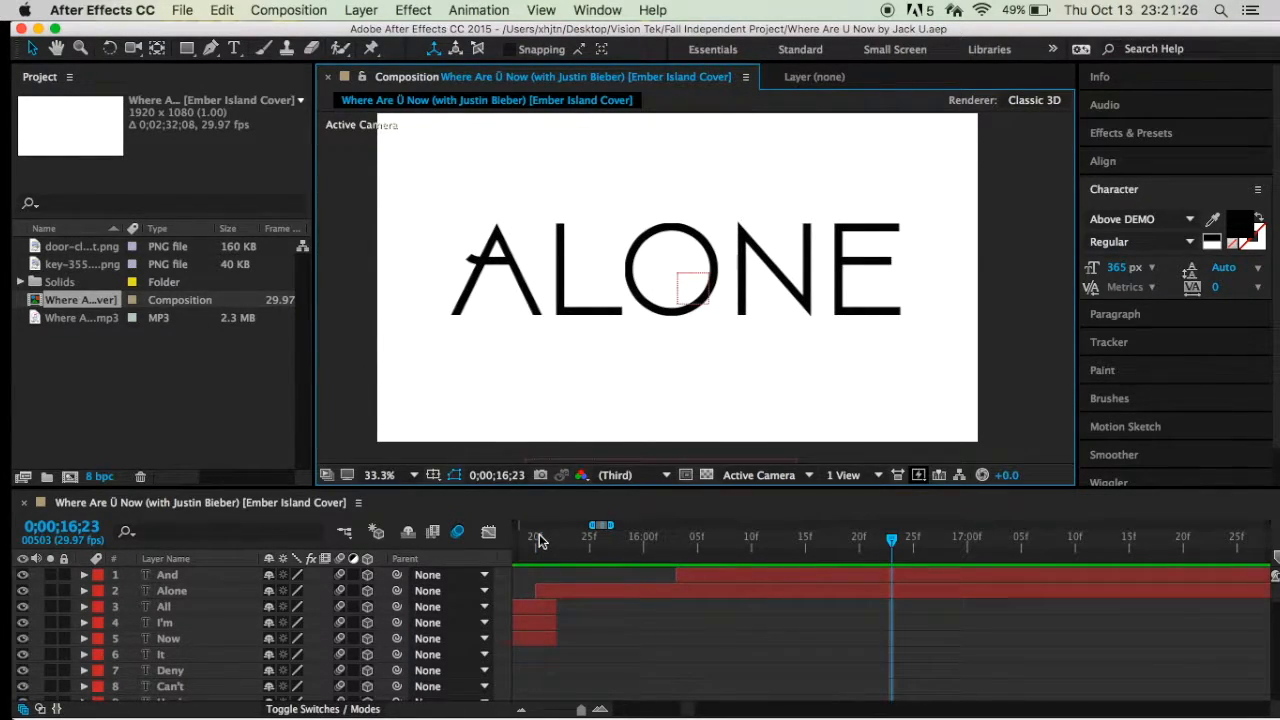